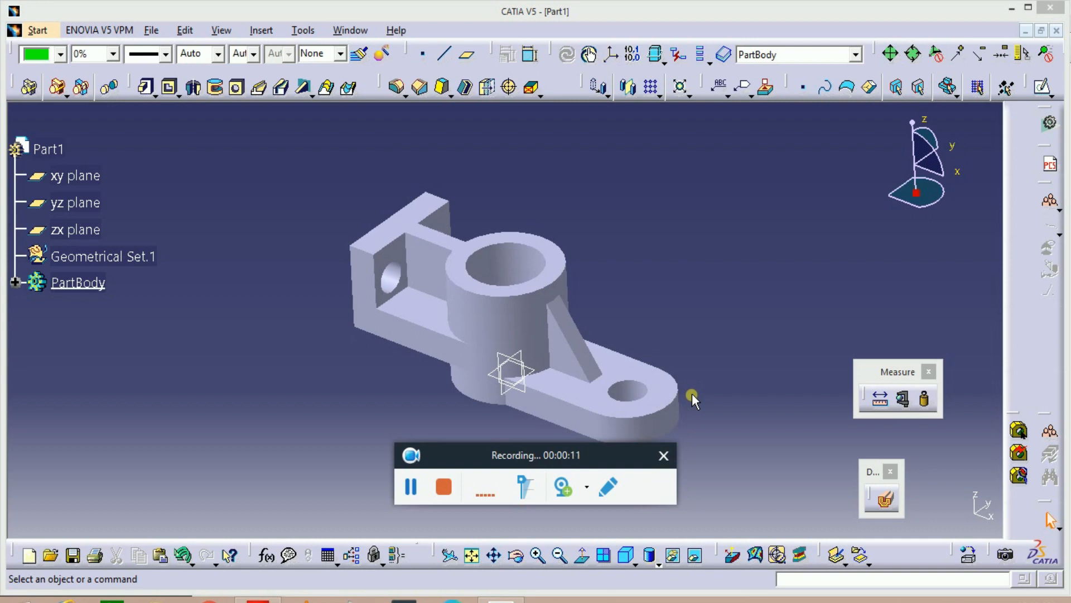
Examine the finished bracket from another angle and review its PartBody features, from the pads through the stiffeners to the pocket and material.
middle_drag(677, 304, 303, 401)
mouse_move(423, 274)
middle_down()
mouse_move(447, 266)
mouse_move(435, 282)
middle_up()
click(31, 239)
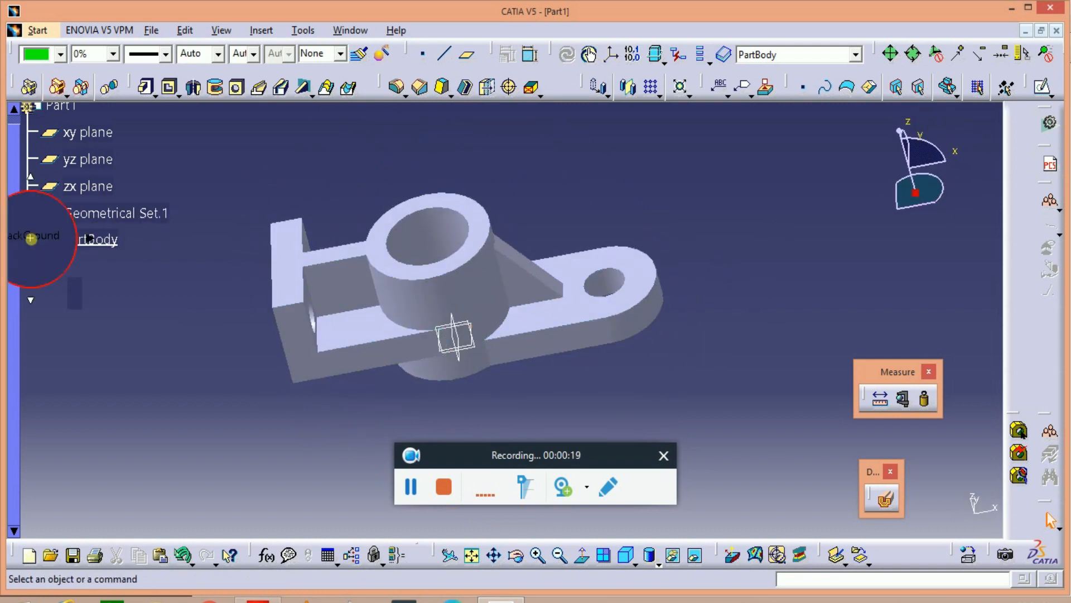
click(27, 237)
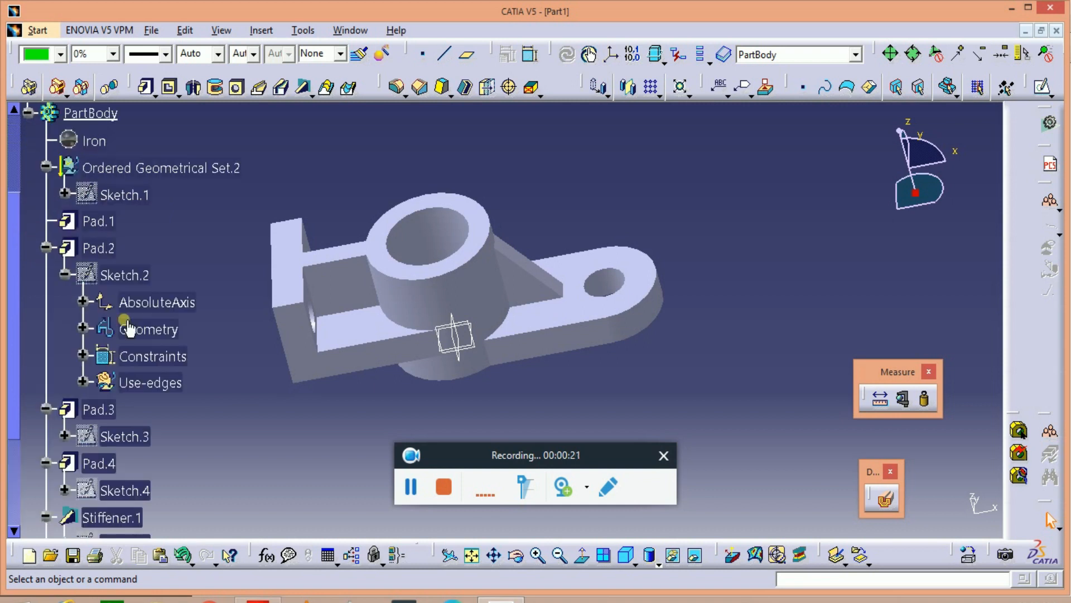
scroll(128, 328, up, 2)
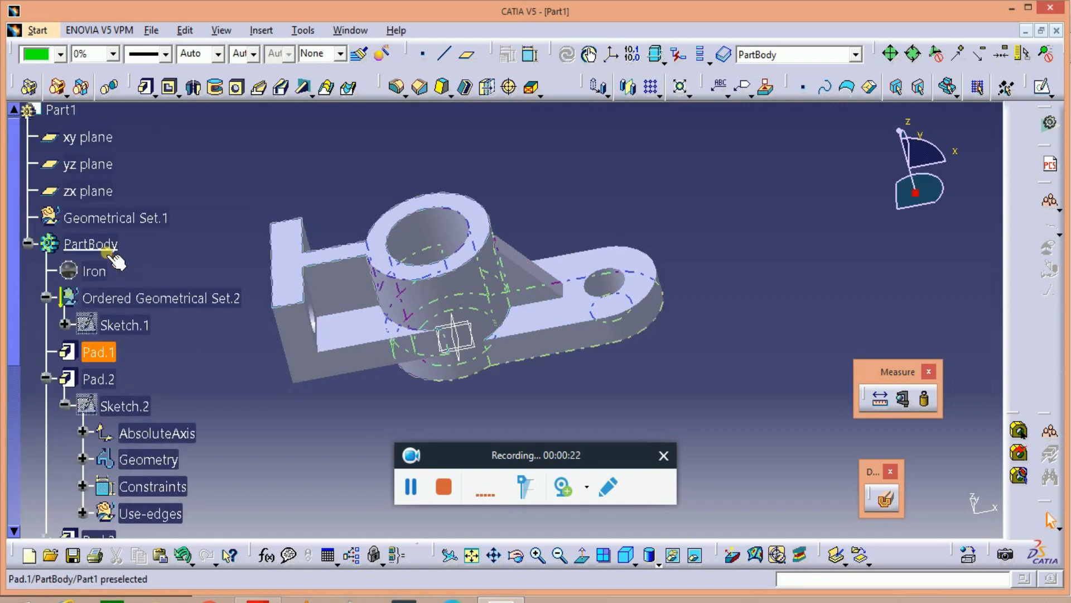
click(47, 299)
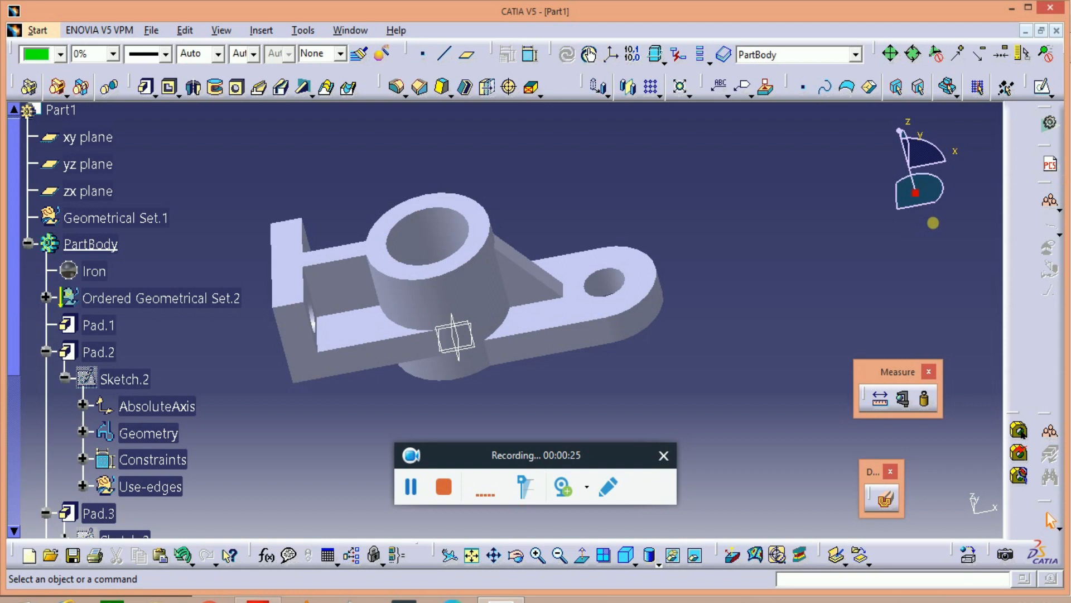
scroll(357, 344, down, 2)
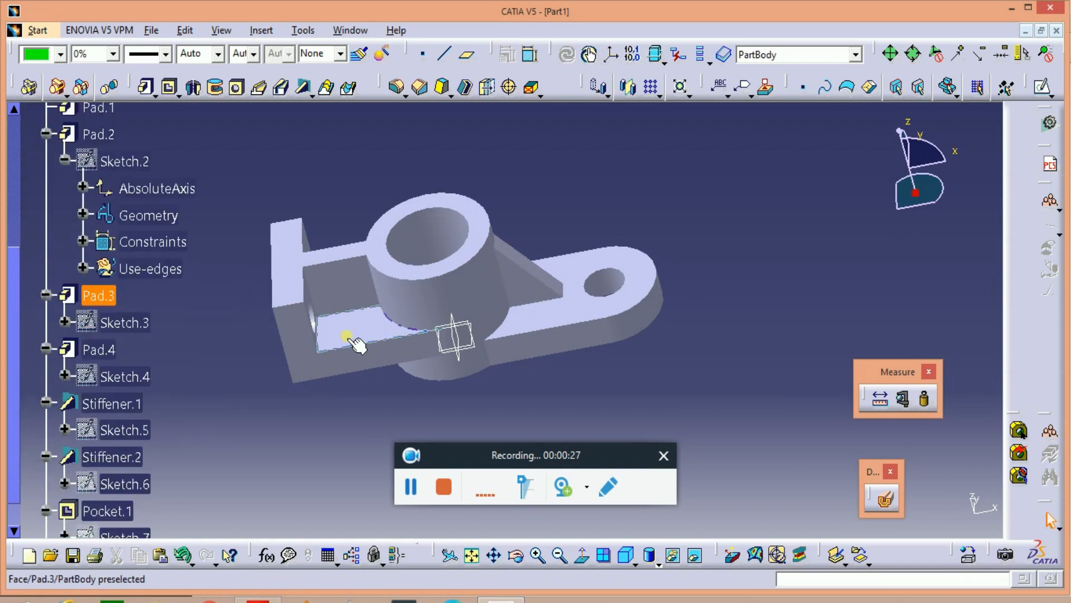
scroll(357, 345, down, 1)
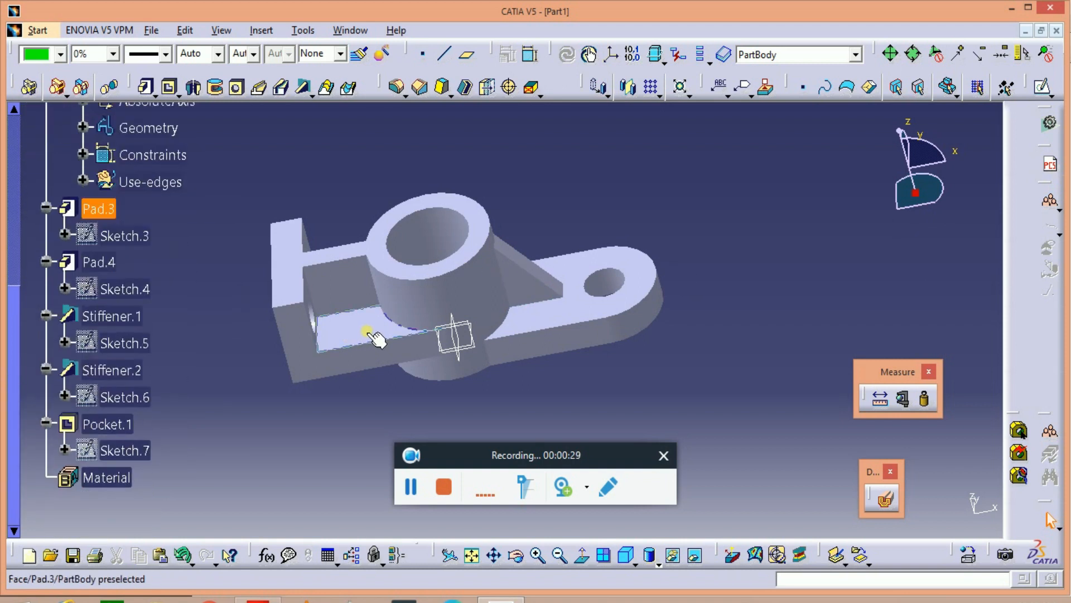
scroll(370, 335, up, 3)
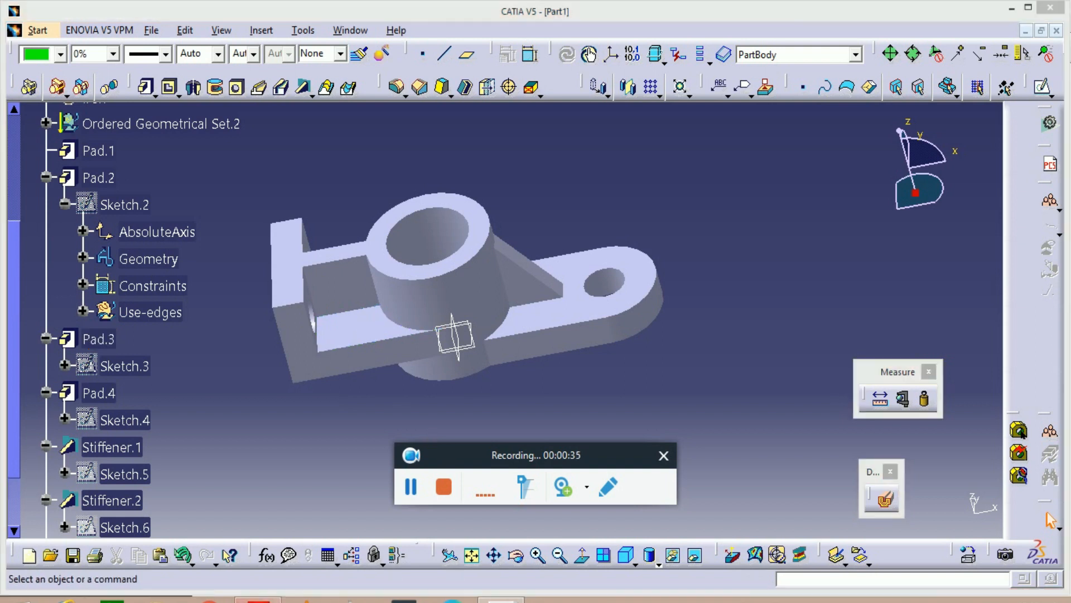
Close the finished bracket document Part1.
click(343, 594)
drag(557, 457, 617, 553)
click(501, 600)
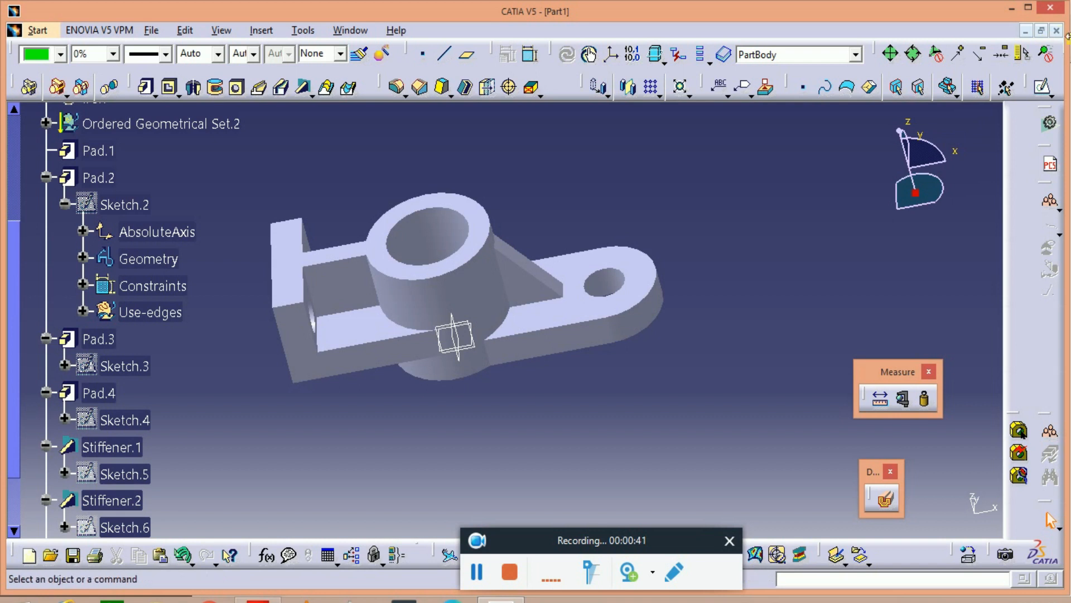
click(1050, 8)
click(567, 333)
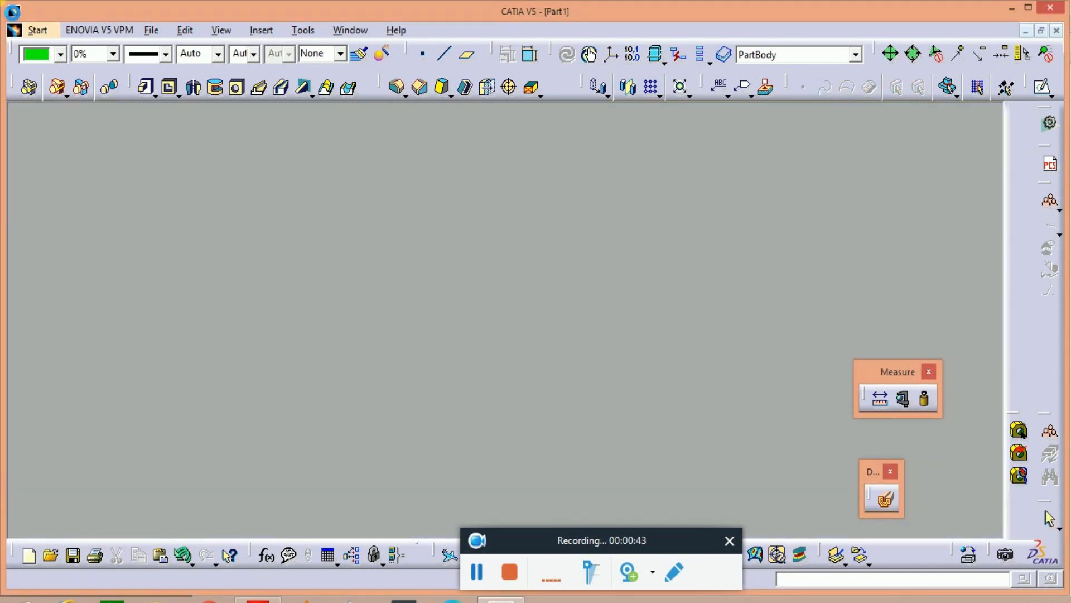
Create a new document of type Part and name the part Exercise 2.
click(29, 28)
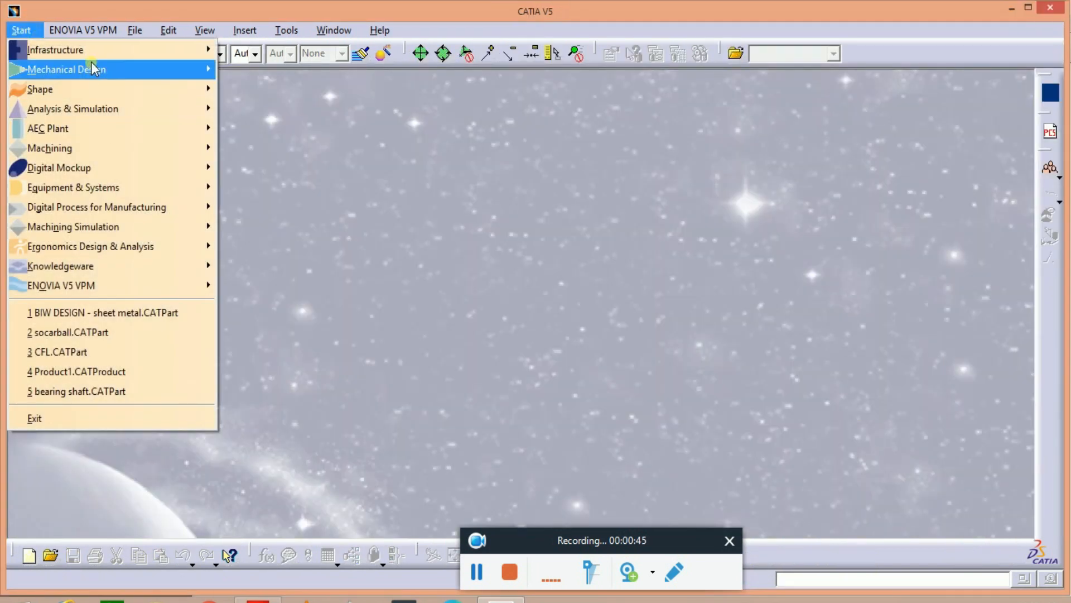
click(146, 50)
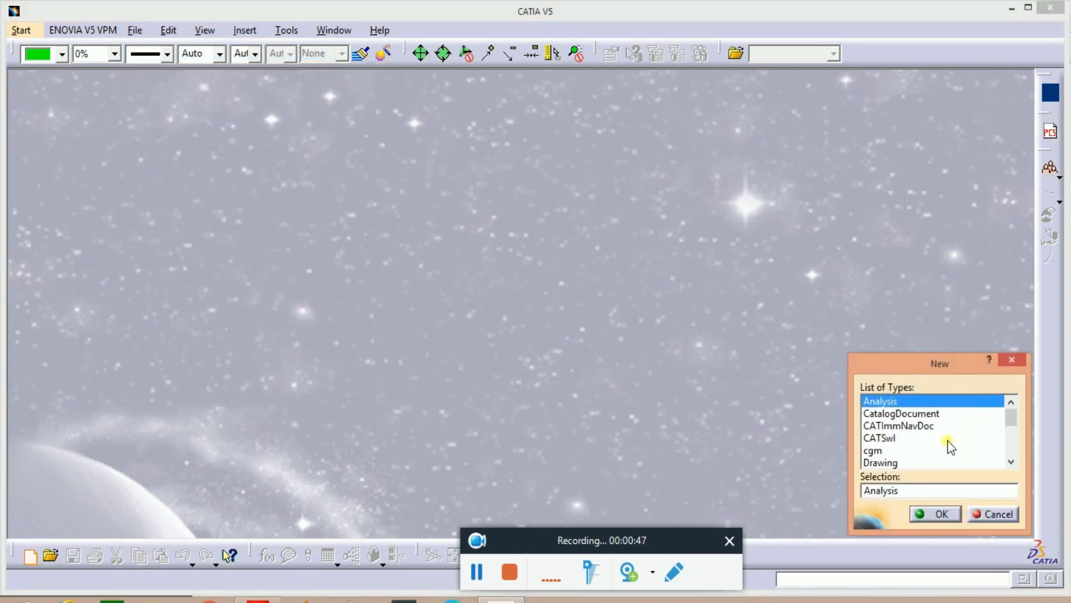
click(1011, 461)
click(1011, 461)
click(1011, 461)
click(1012, 461)
click(1012, 462)
click(1011, 461)
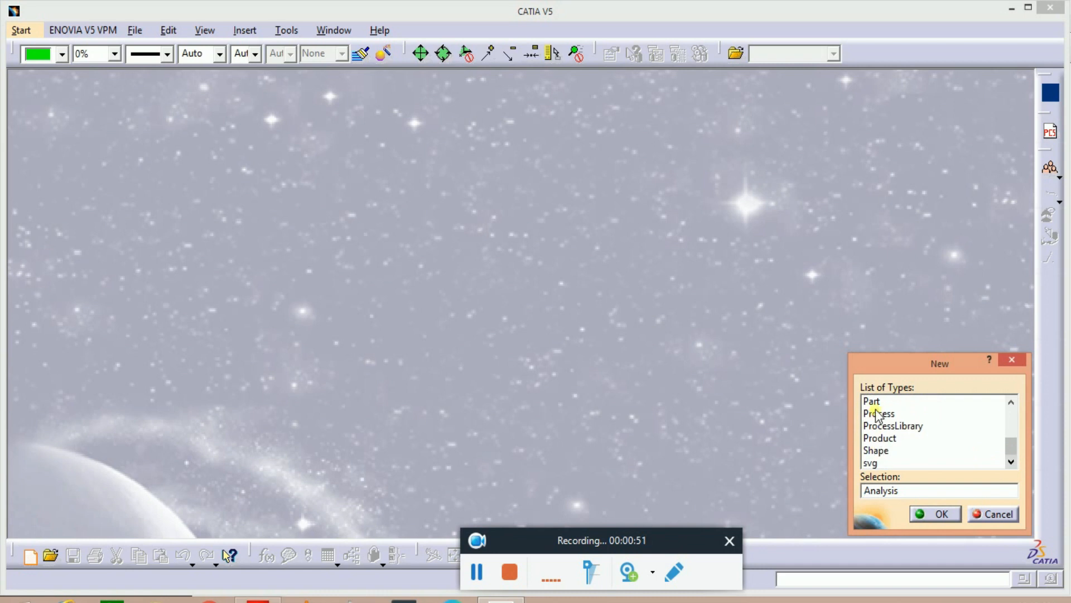
key(p)
click(942, 523)
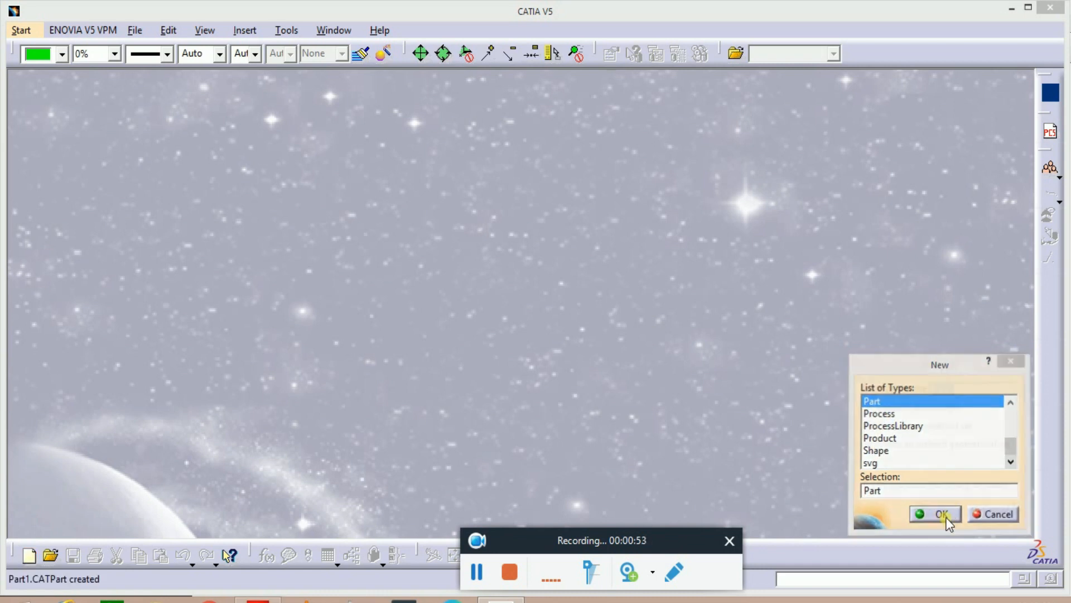
key(BackSpace)
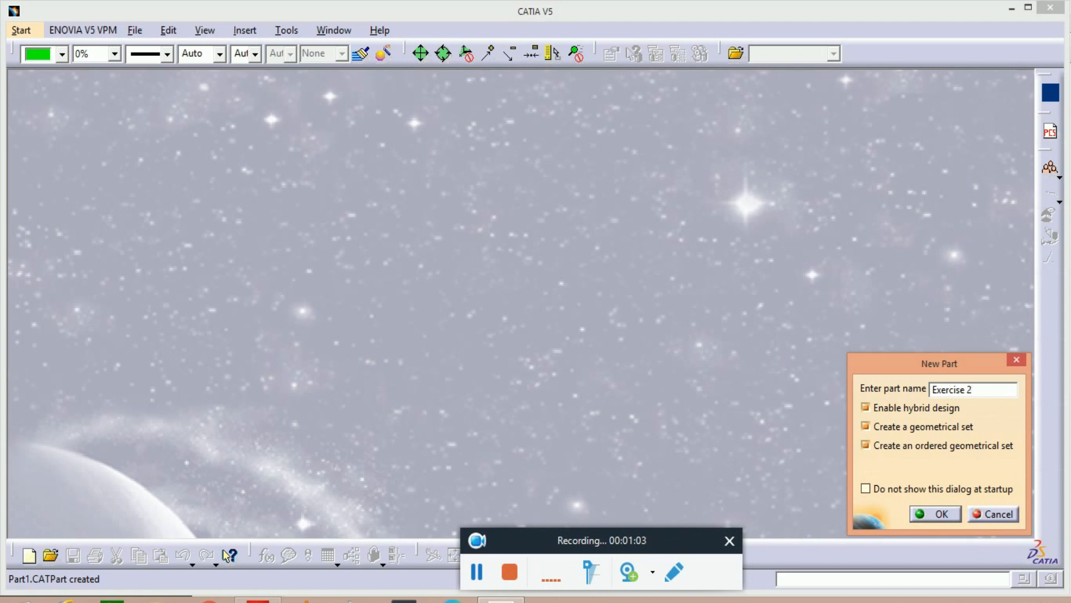
click(940, 514)
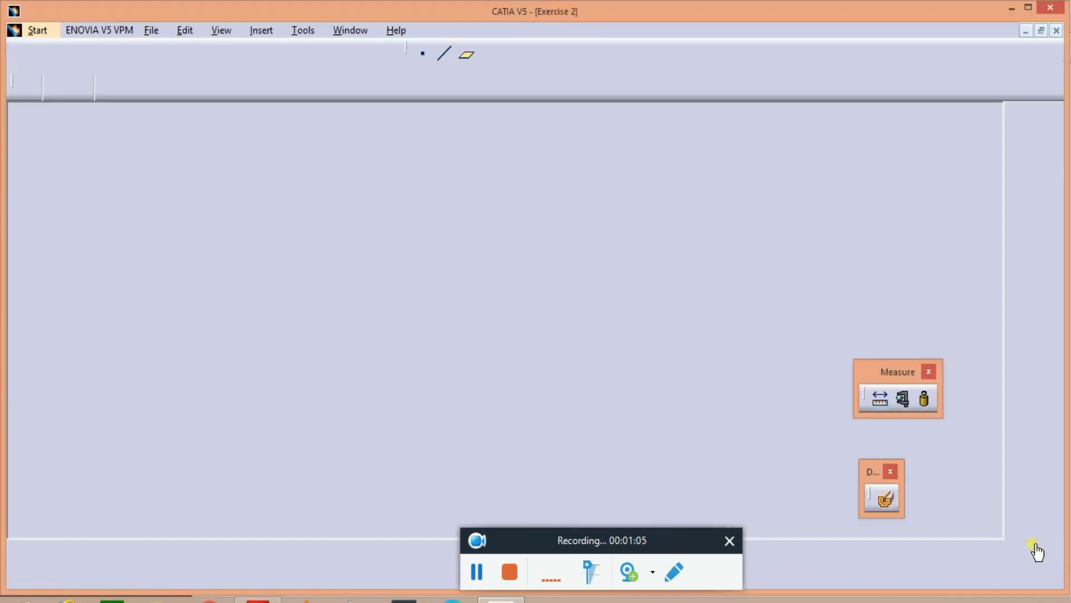
drag(623, 544, 575, 525)
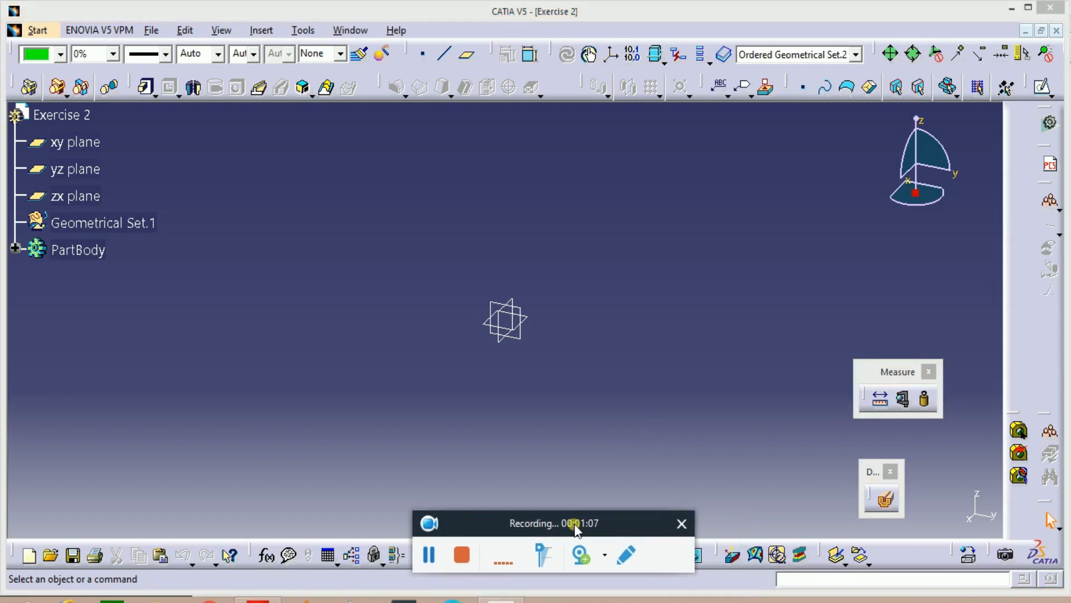
Check the default length and angle units in the Parameters and Measure options.
click(313, 32)
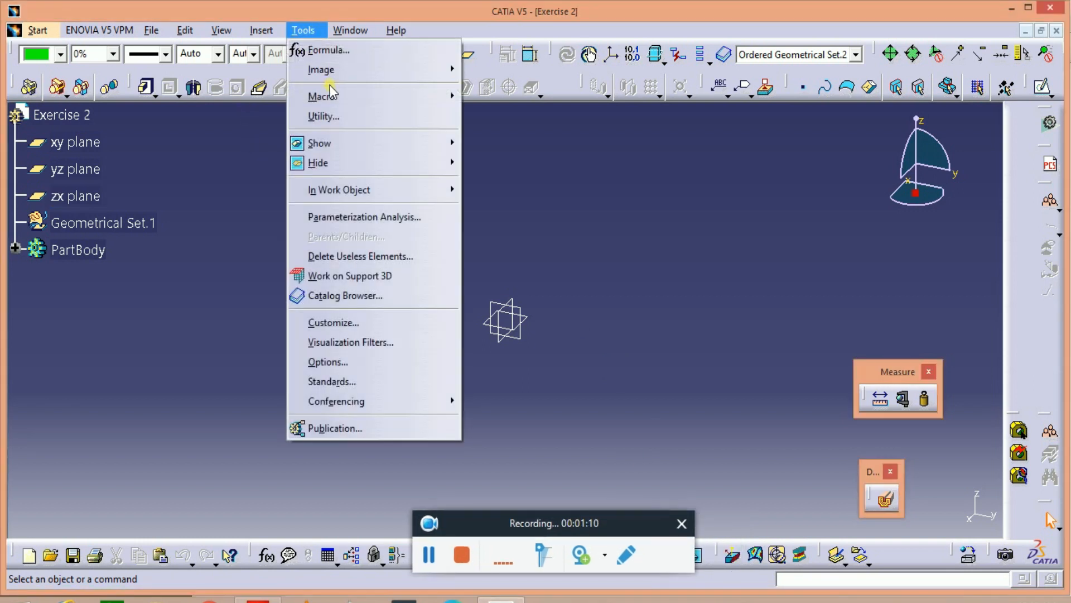
click(437, 369)
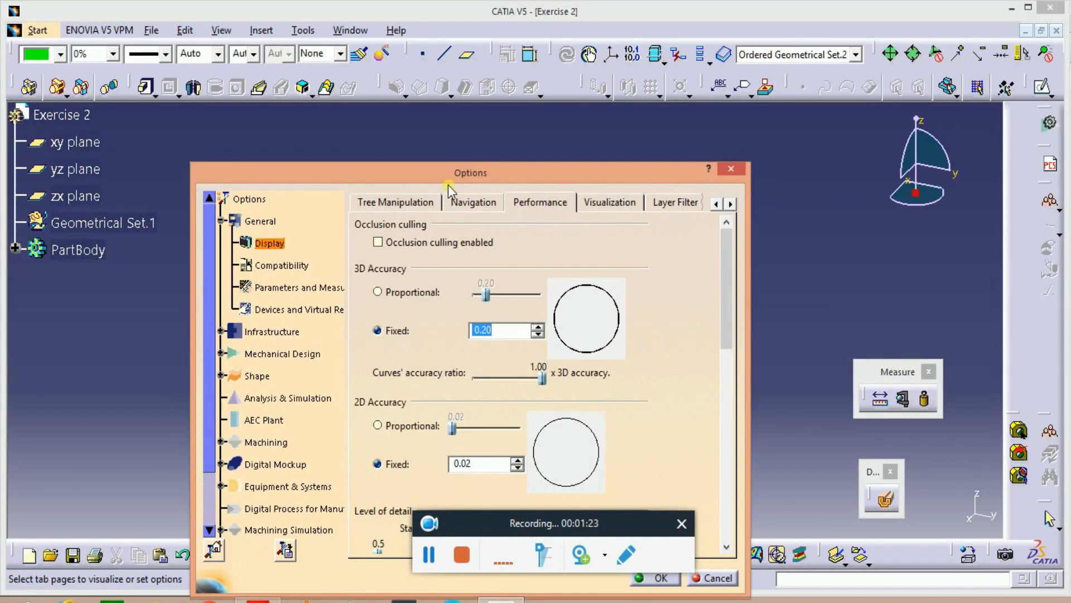
drag(447, 186, 447, 102)
click(288, 206)
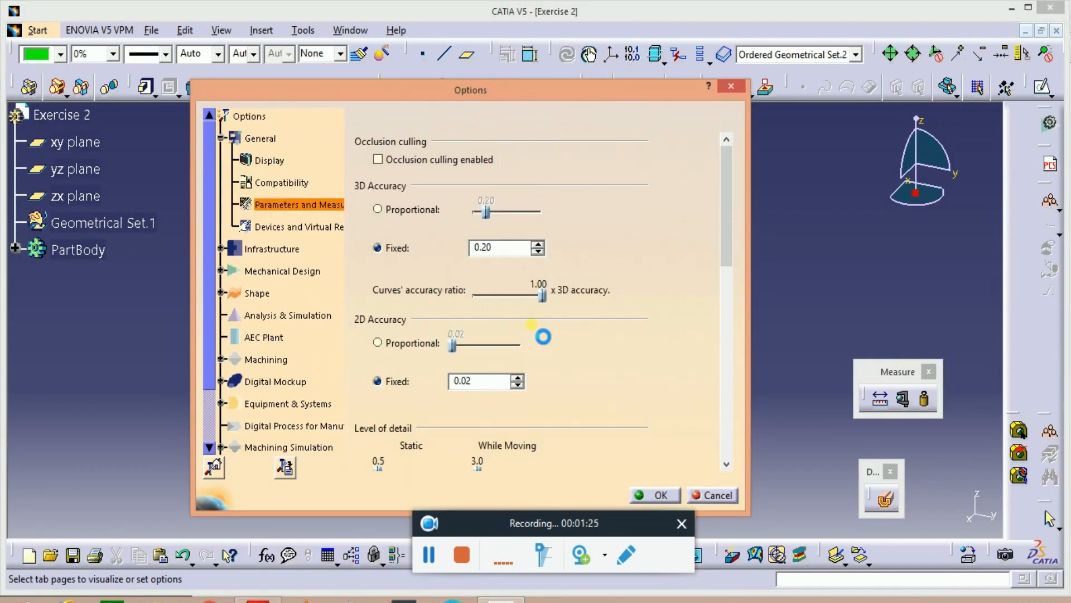
click(466, 120)
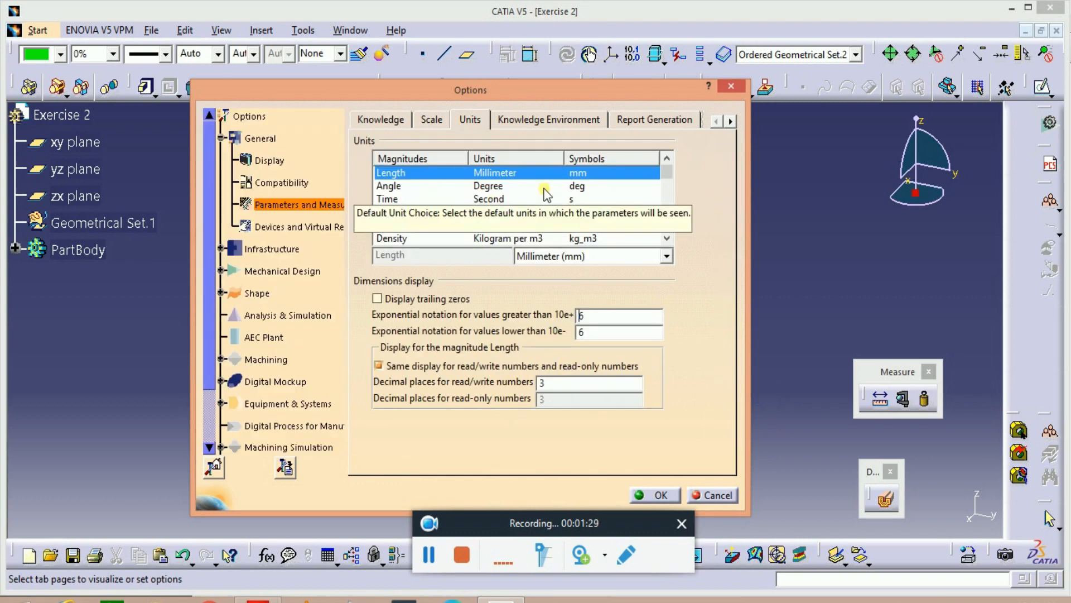
click(656, 495)
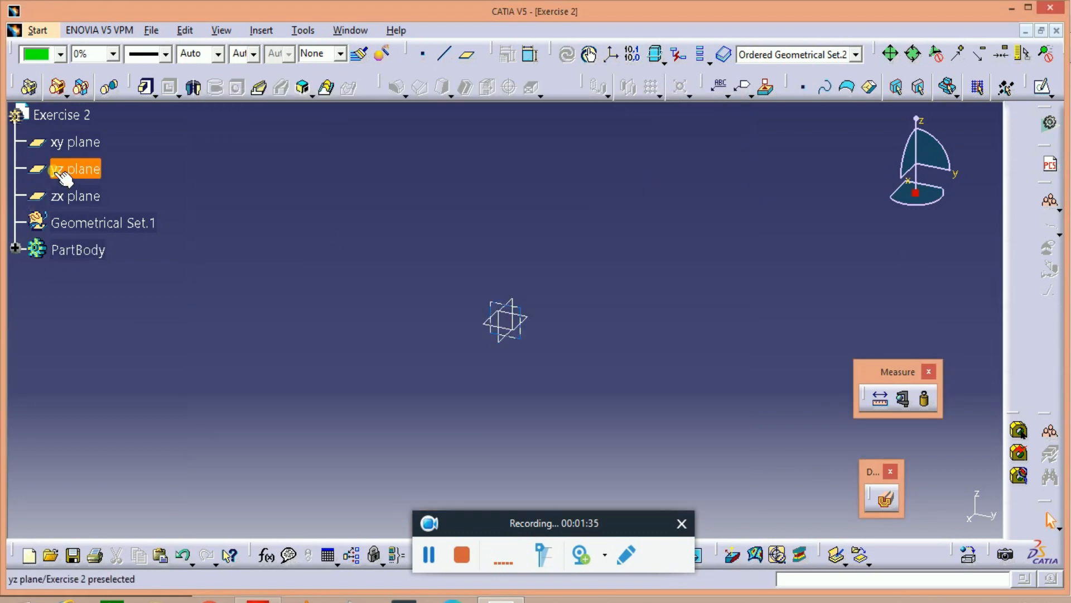
Consult the SOLID EXERCISE 4 drawing in Adobe Reader, return to CATIA and start a sketch on the xy plane.
click(257, 598)
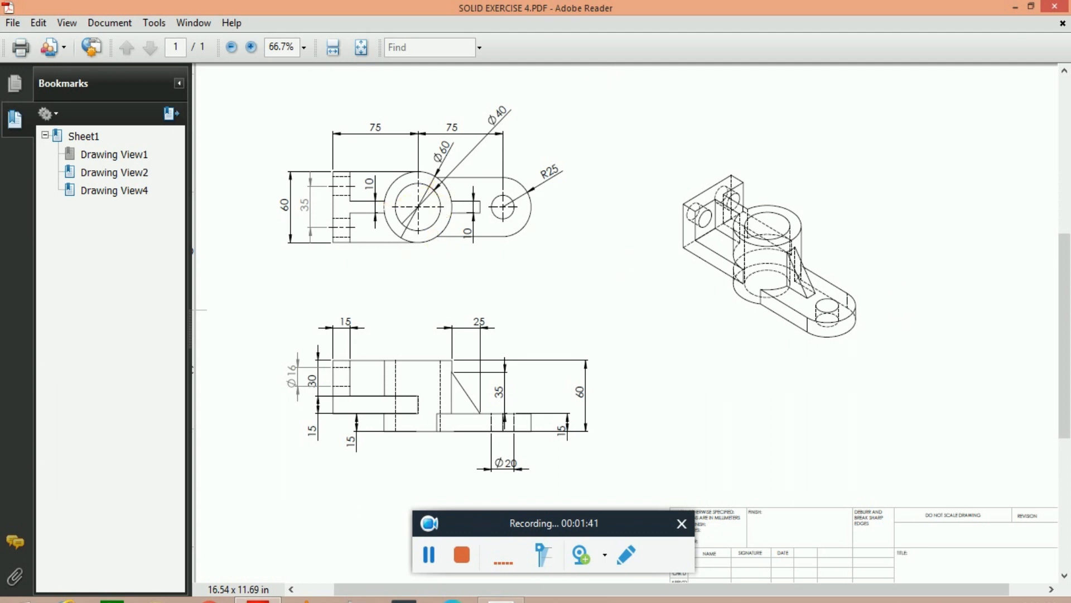
click(501, 600)
click(59, 173)
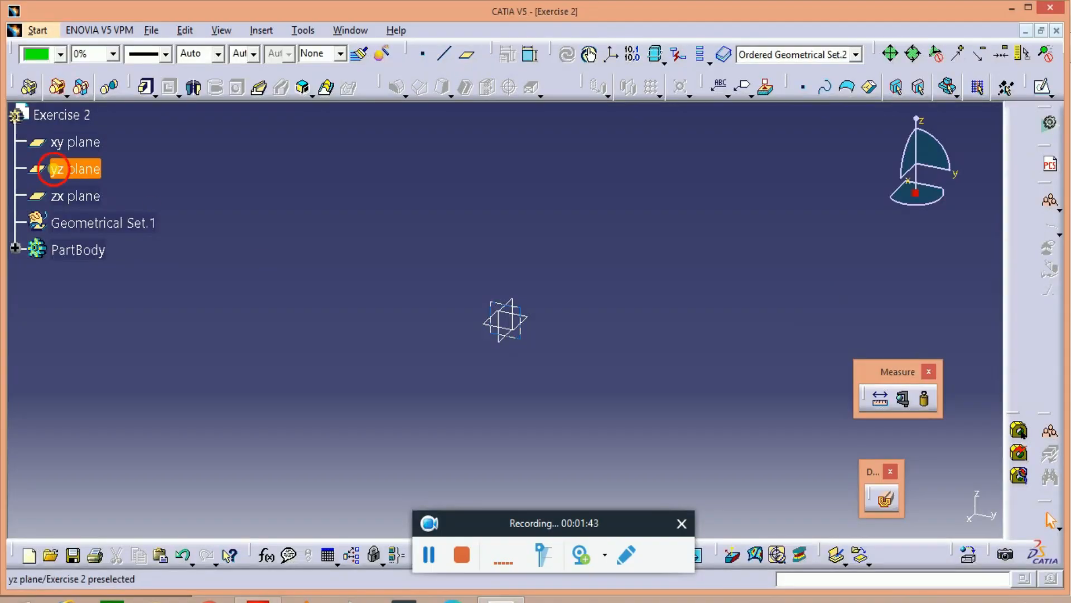
ctrl+click(70, 200)
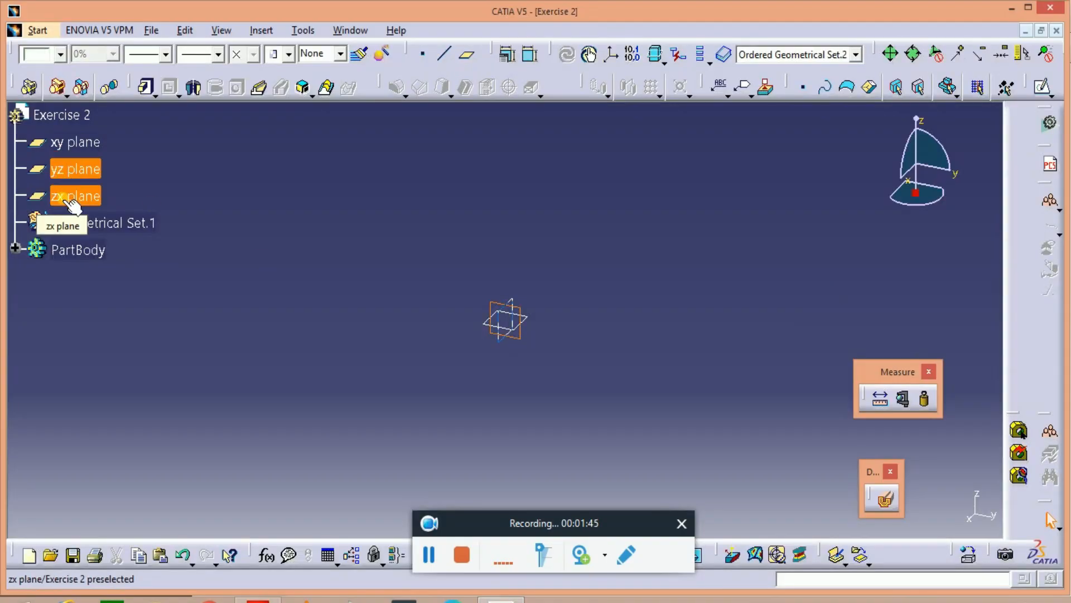
click(73, 143)
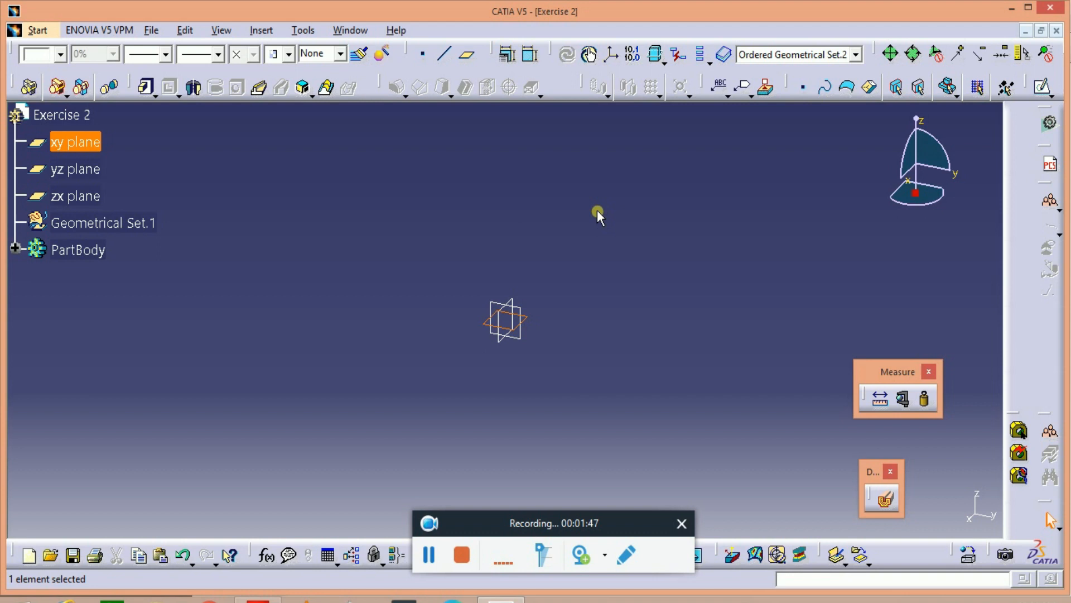
click(1042, 86)
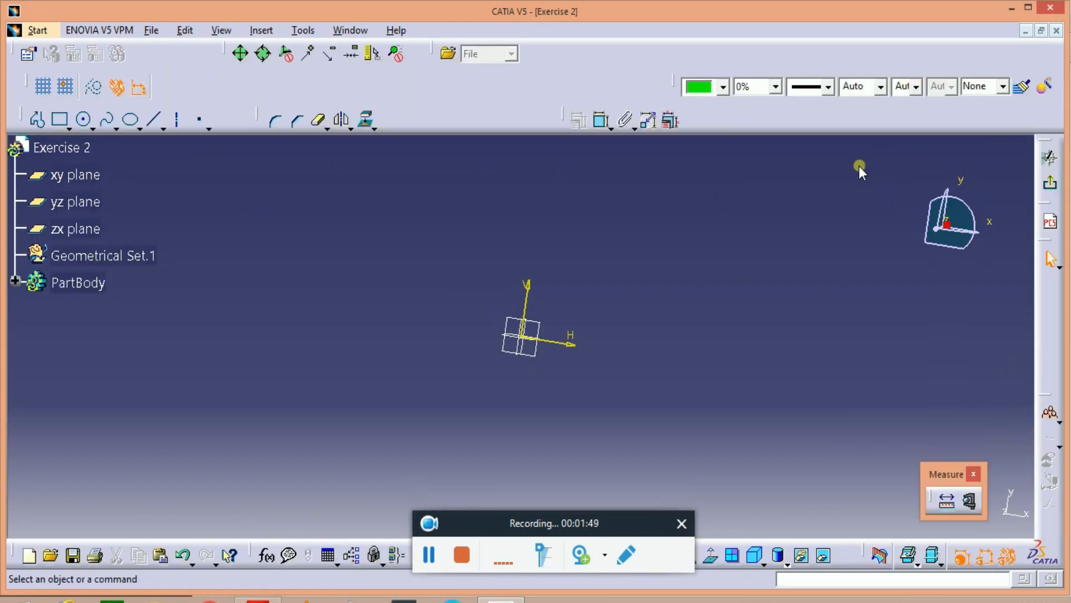
Sketch a circle centred on the sketch origin.
click(84, 119)
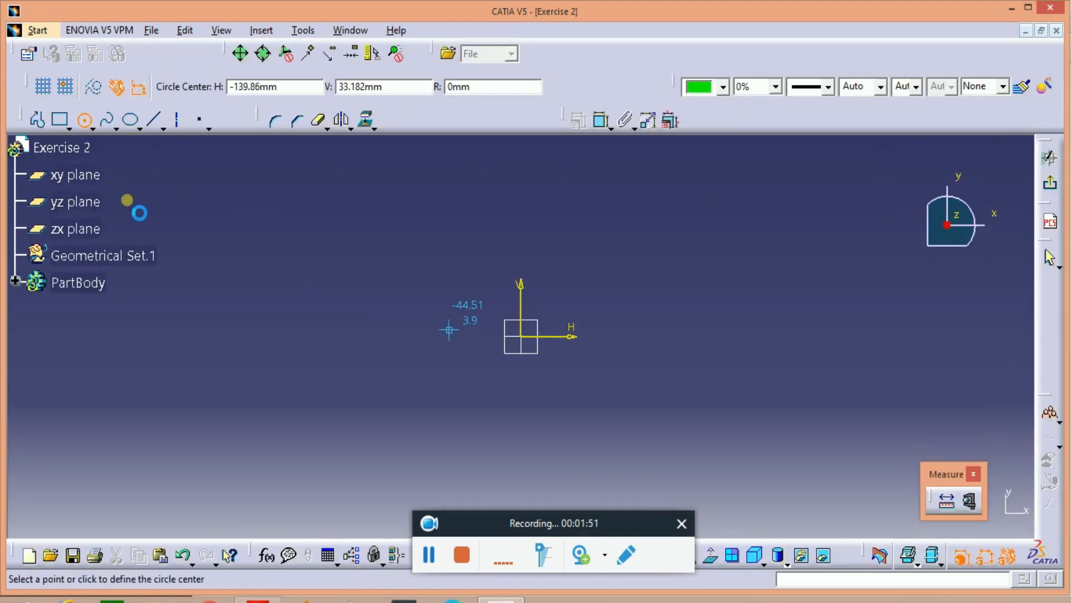
mouse_move(17, 115)
mouse_down()
mouse_move(181, 156)
mouse_move(167, 145)
mouse_move(67, 142)
mouse_move(70, 118)
mouse_up()
click(97, 120)
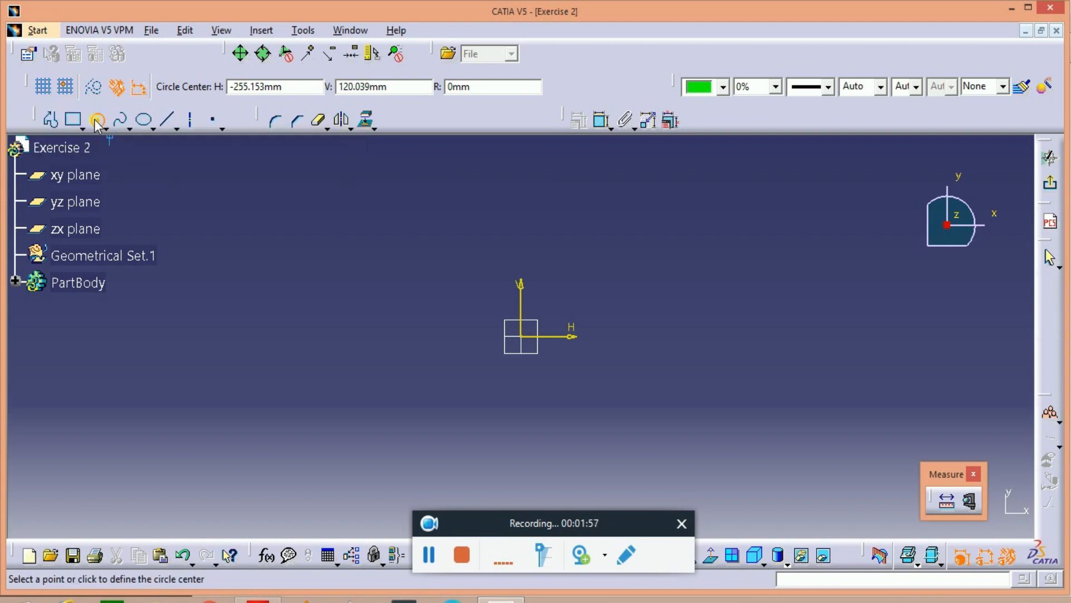
click(521, 337)
click(577, 267)
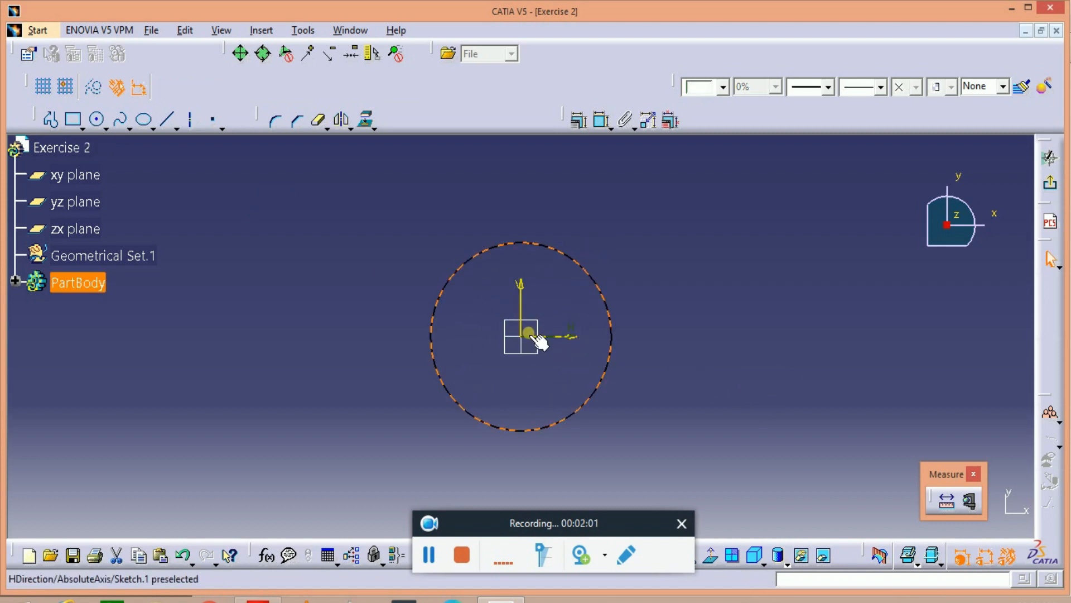
click(269, 275)
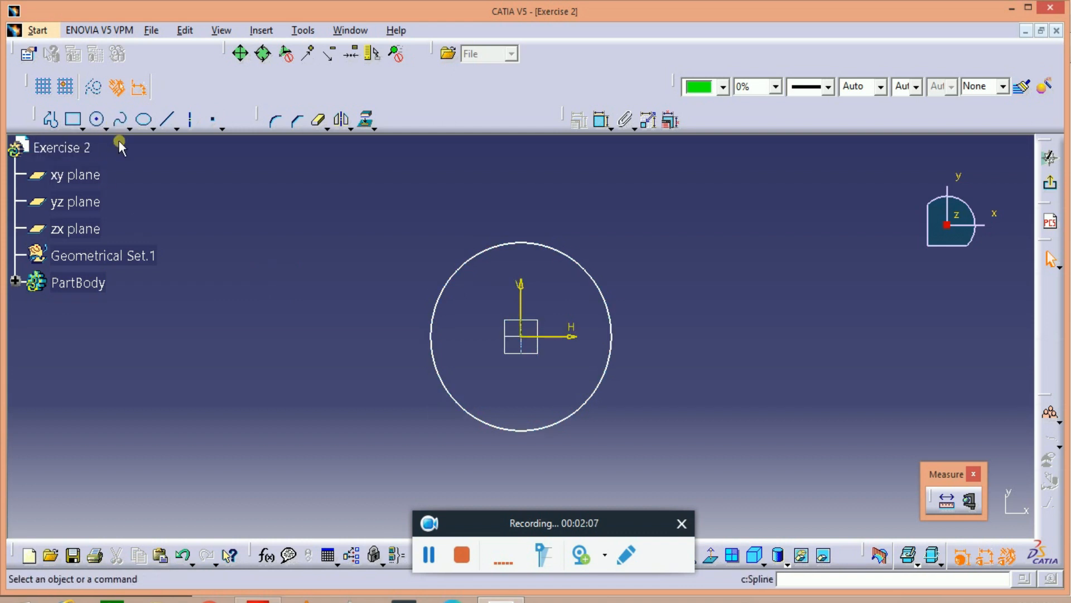
Sketch two more circles centred on the origin, one smaller and one larger than the existing circle.
click(97, 119)
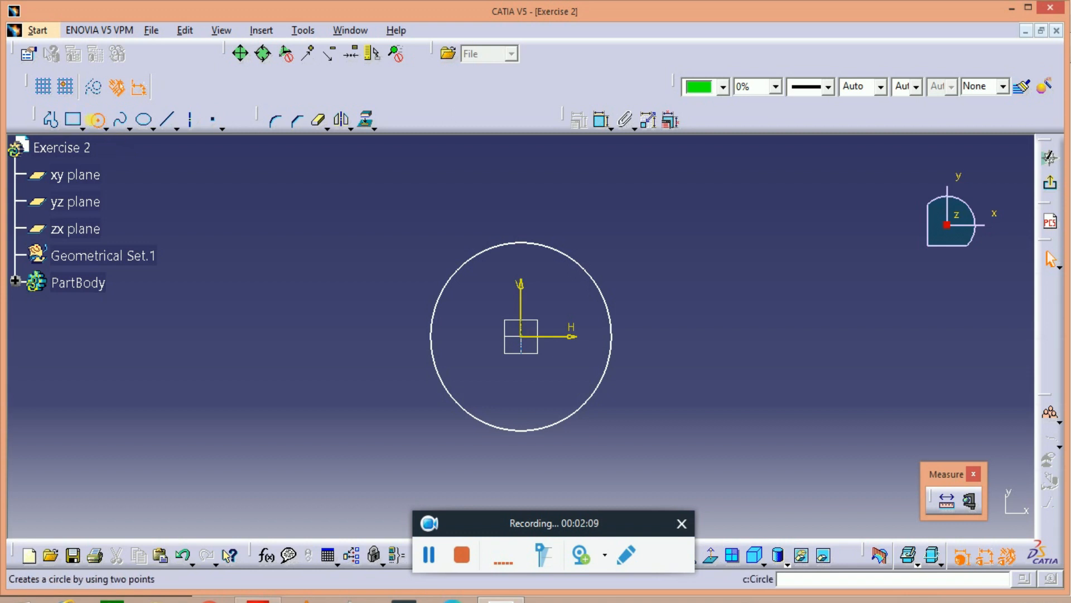
click(522, 337)
click(565, 291)
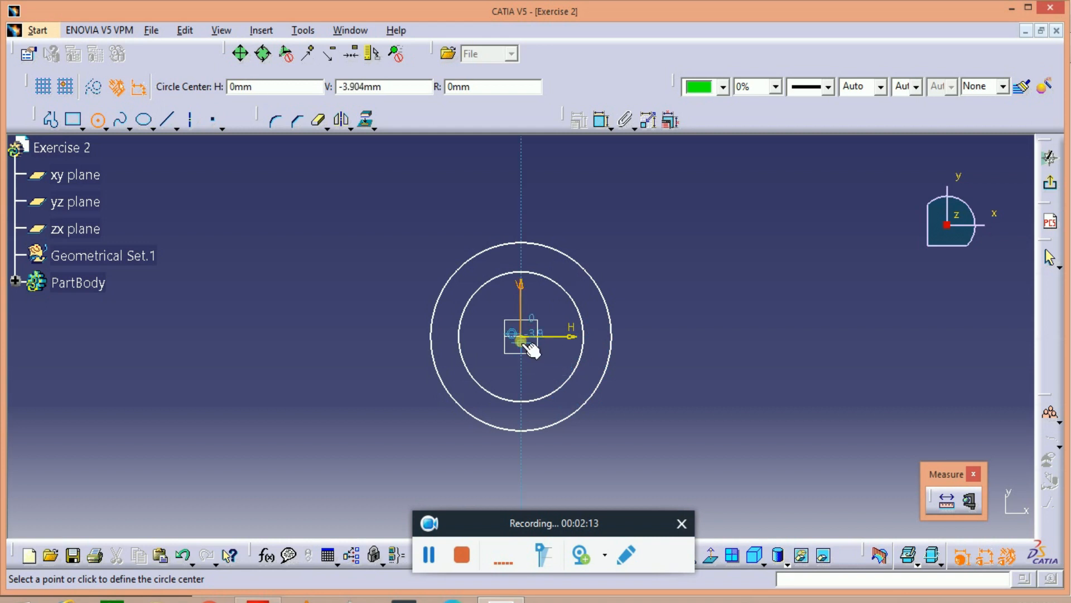
click(626, 265)
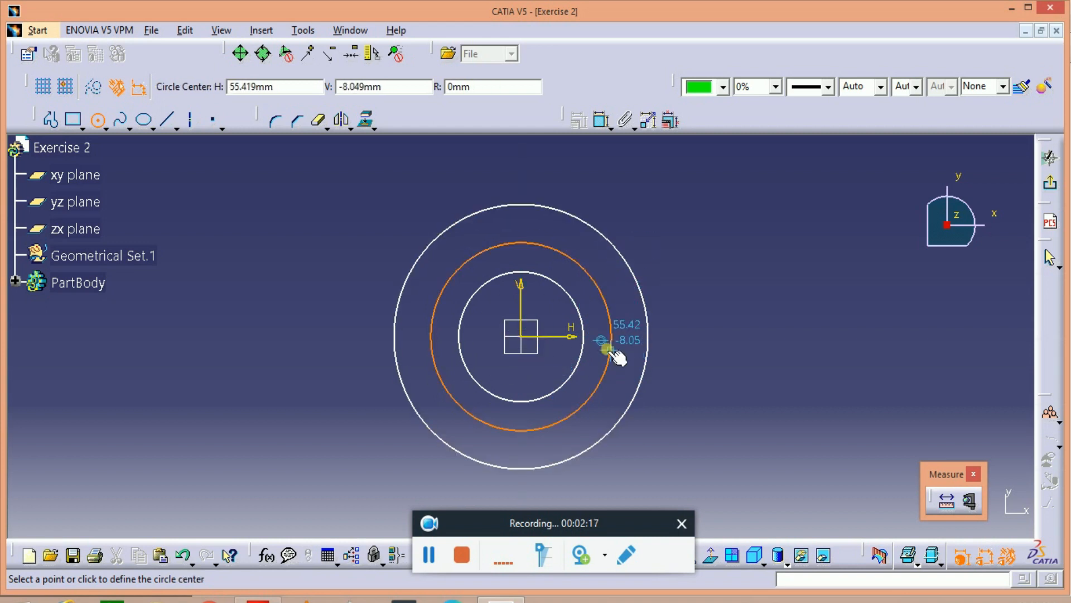
key(Escape)
Delete the middle one of the three concentric circles.
click(610, 314)
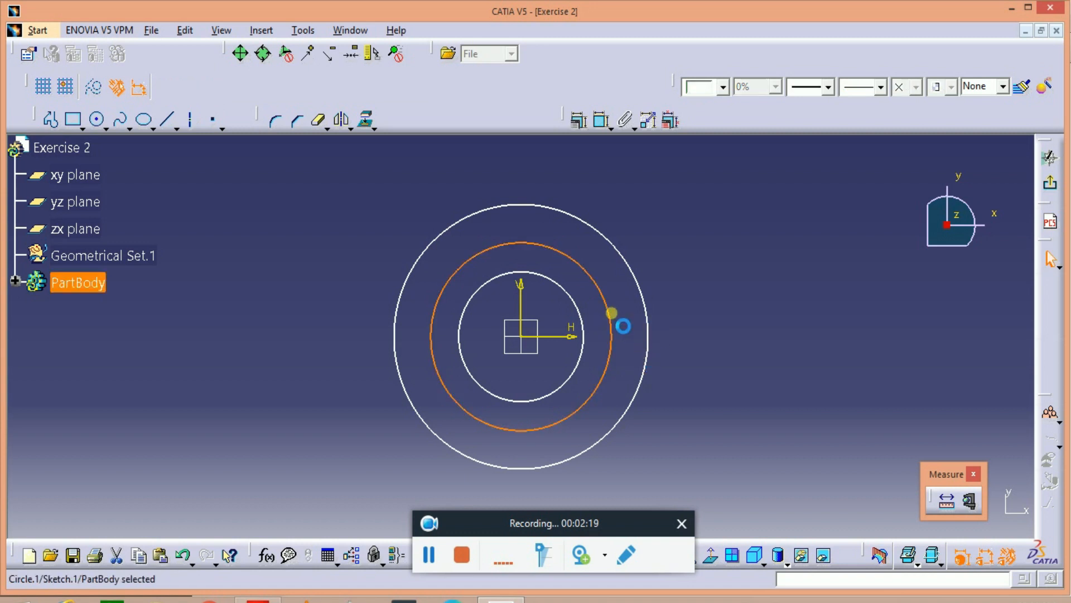
key(Delete)
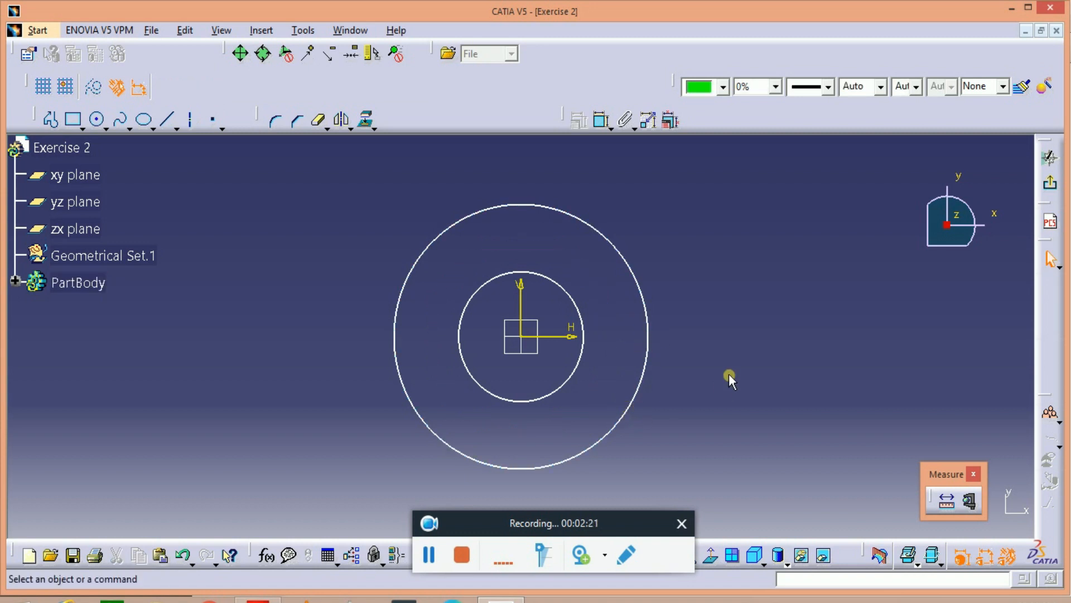
Add diameter dimensions to the inner and outer concentric circles.
click(605, 130)
click(574, 297)
click(596, 272)
click(643, 302)
click(686, 270)
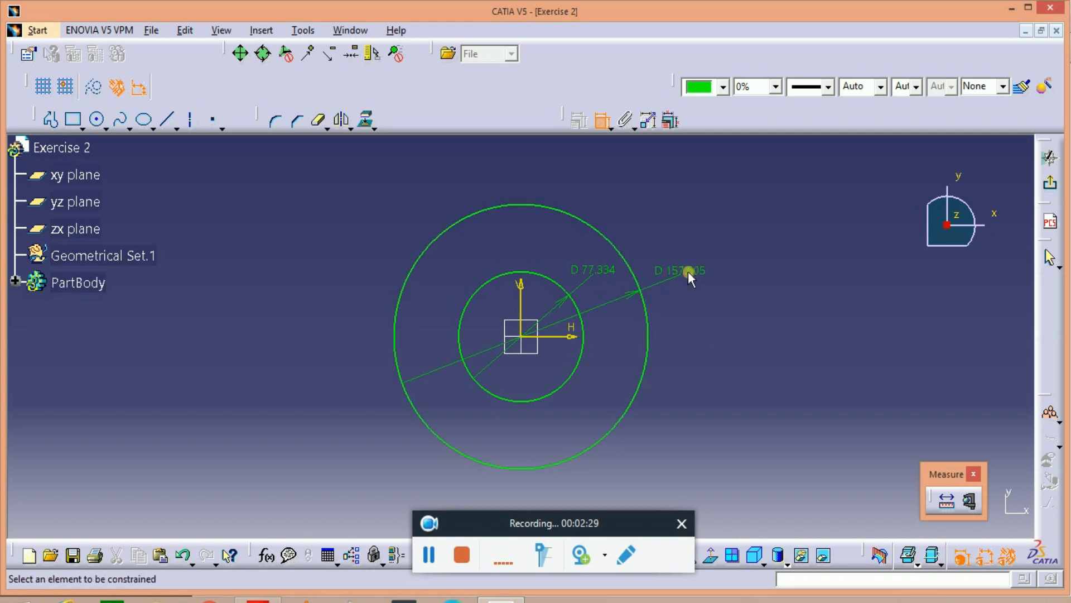
click(637, 177)
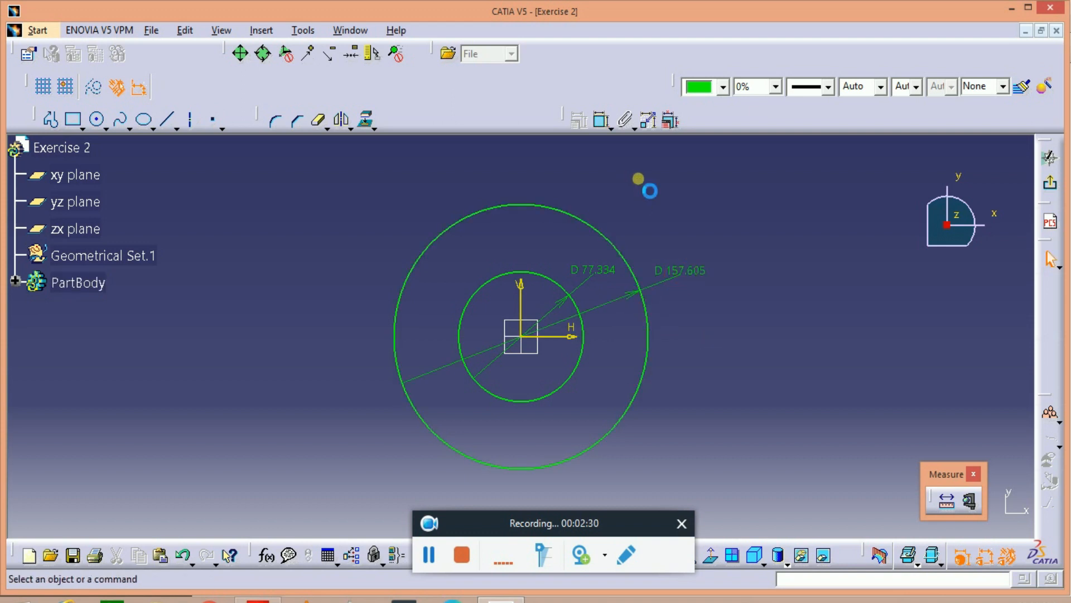
Set the inner circle's diameter to 60 mm and the outer circle's diameter to 40 mm.
double_click(602, 271)
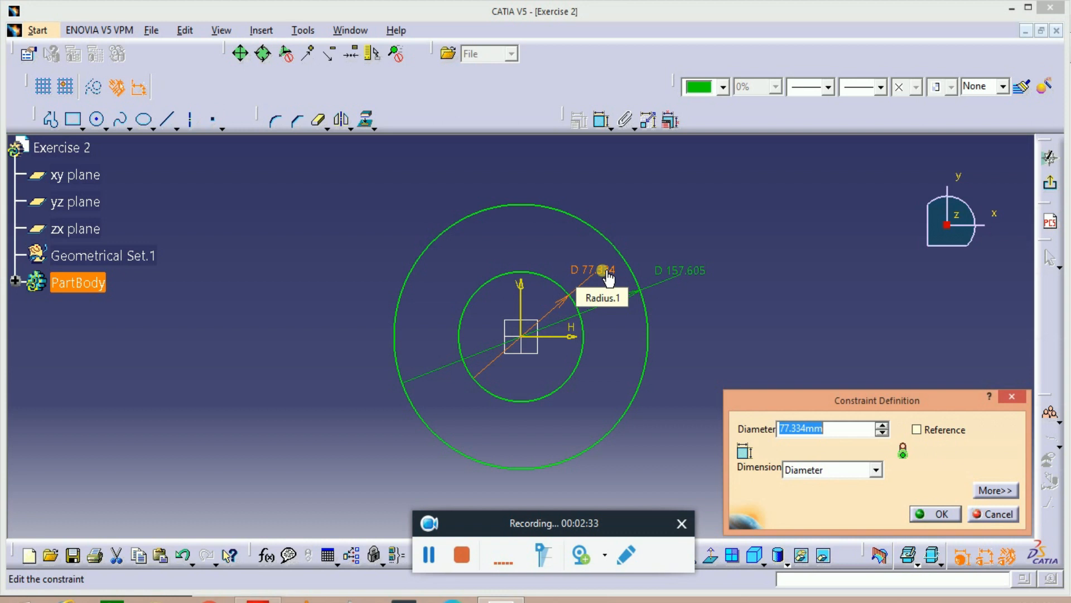
text(60)
key(Return)
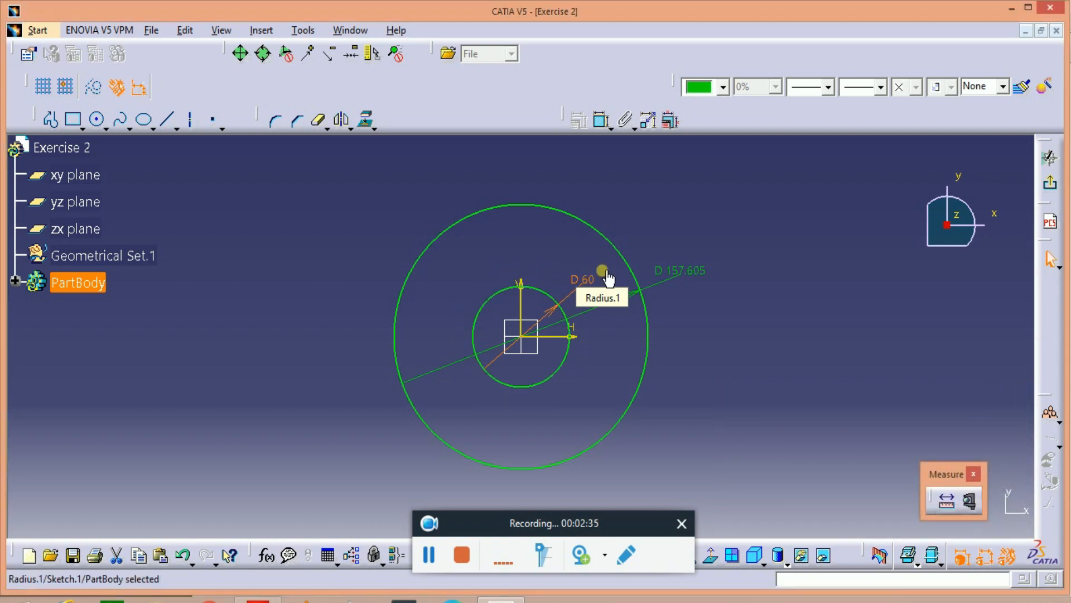
double_click(681, 271)
text(40)
key(Return)
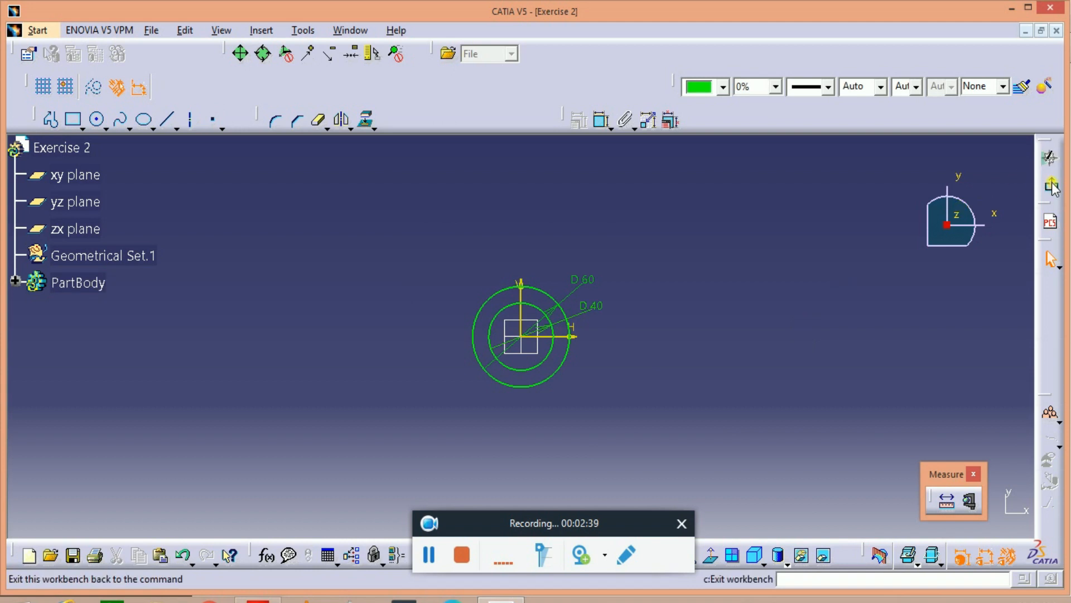
Exit the sketch and pad the ring profile 60 mm, consulting the SOLID EXERCISE 4 drawing in Adobe Reader for the height.
click(1053, 188)
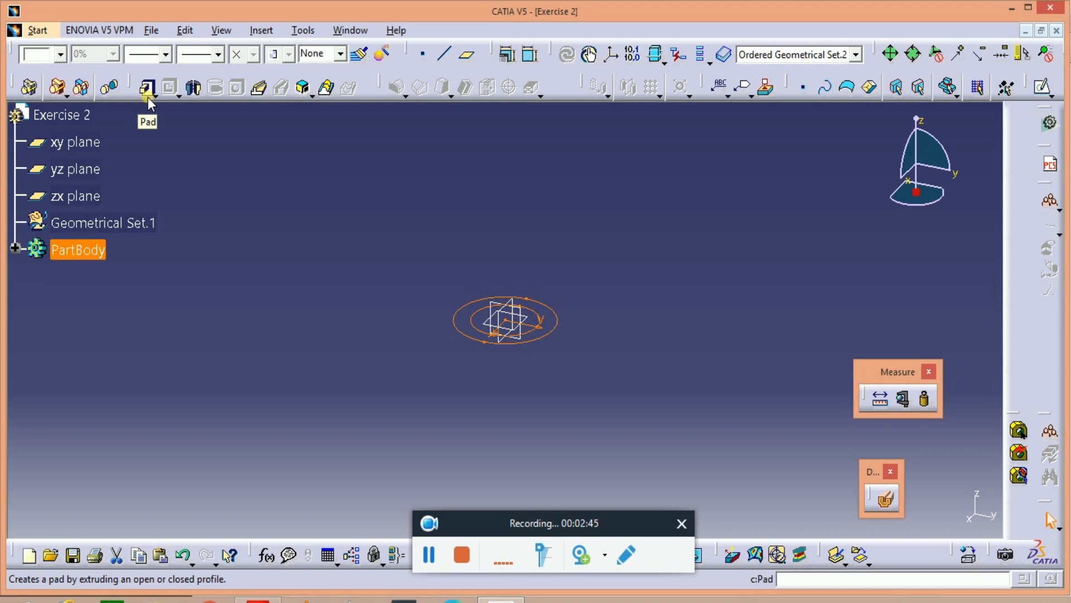
click(146, 88)
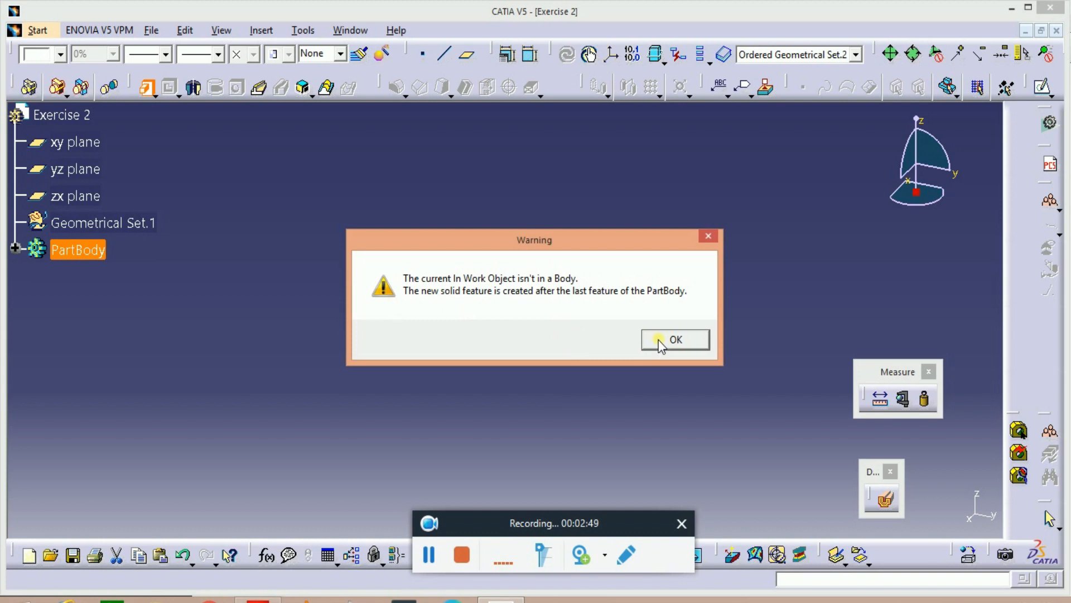
click(661, 340)
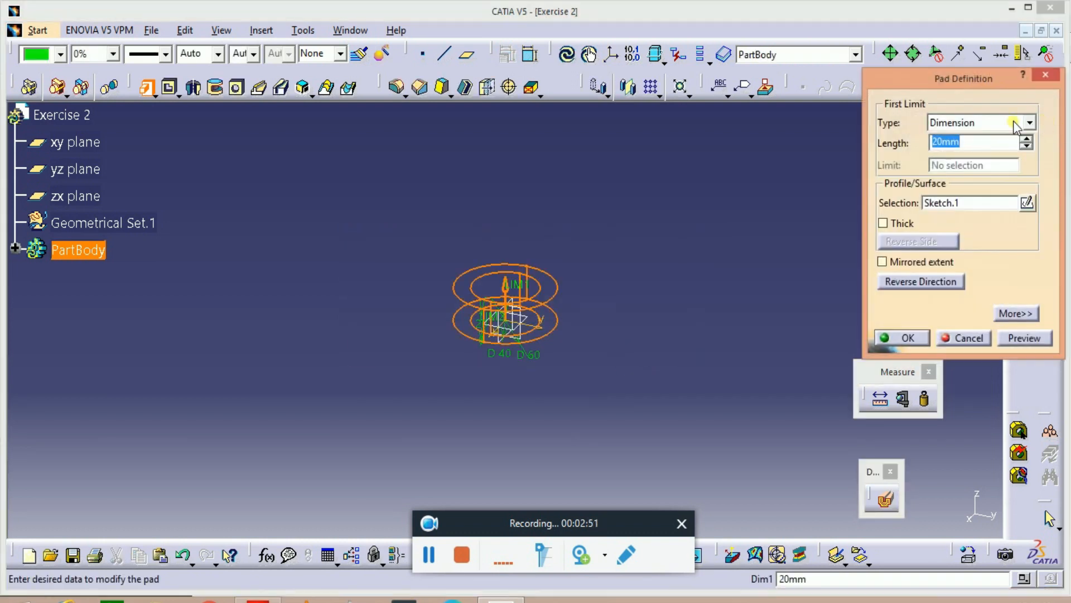
key(alt+Tab)
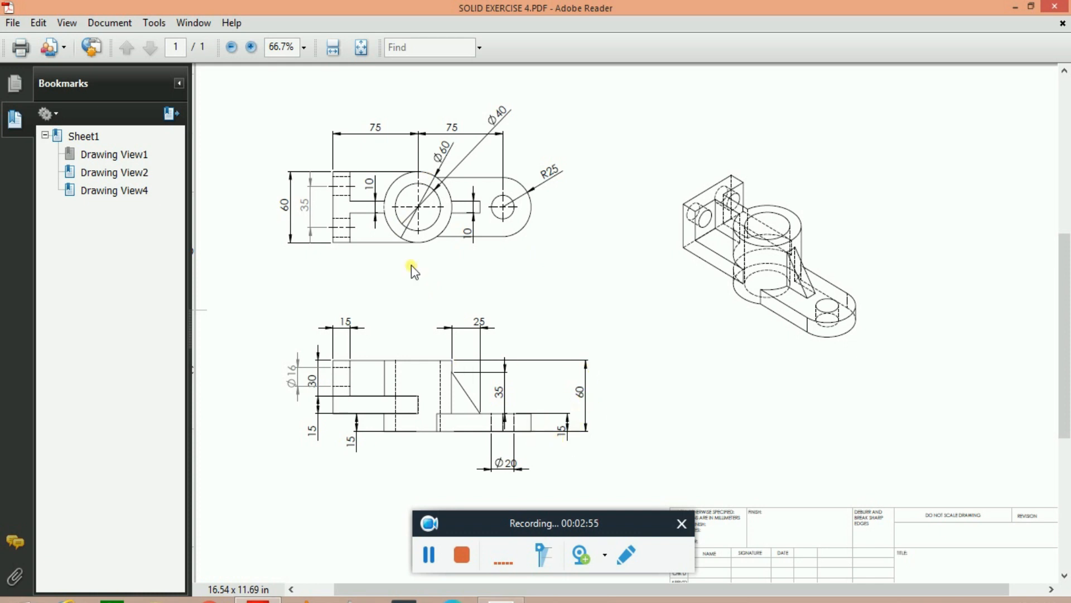
key(alt+Tab)
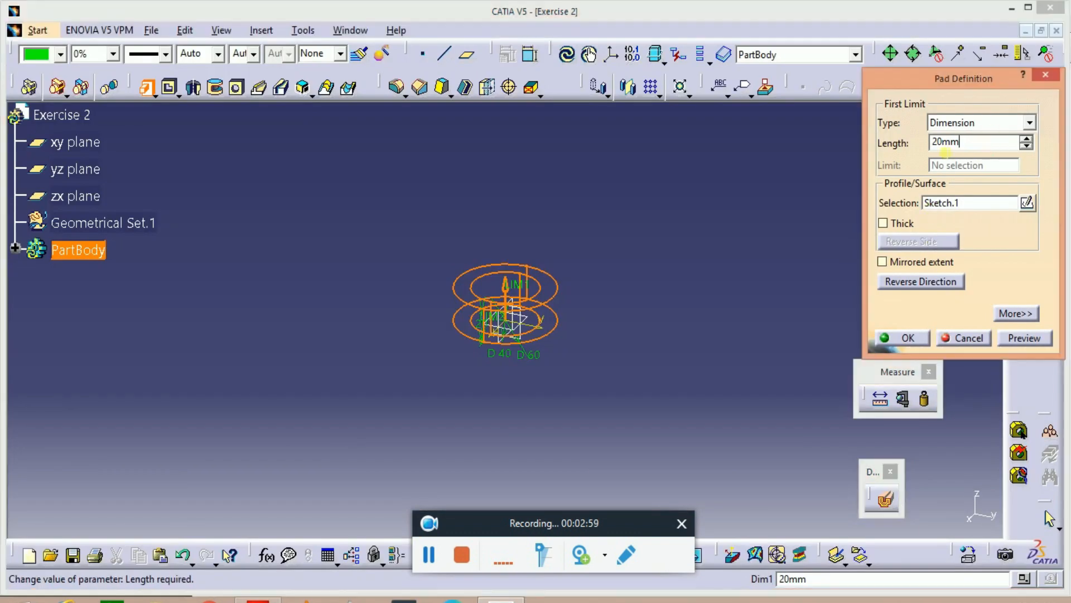
double_click(945, 142)
text(80)
key(Return)
click(573, 285)
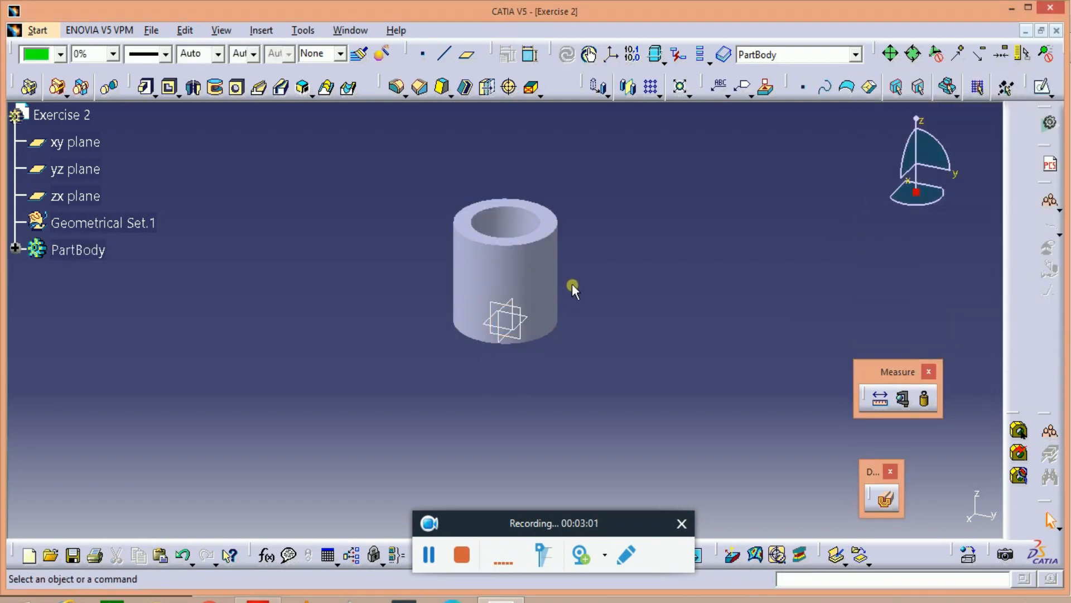
Start a new sketch on the xy plane and set the display to shading with edges.
click(72, 144)
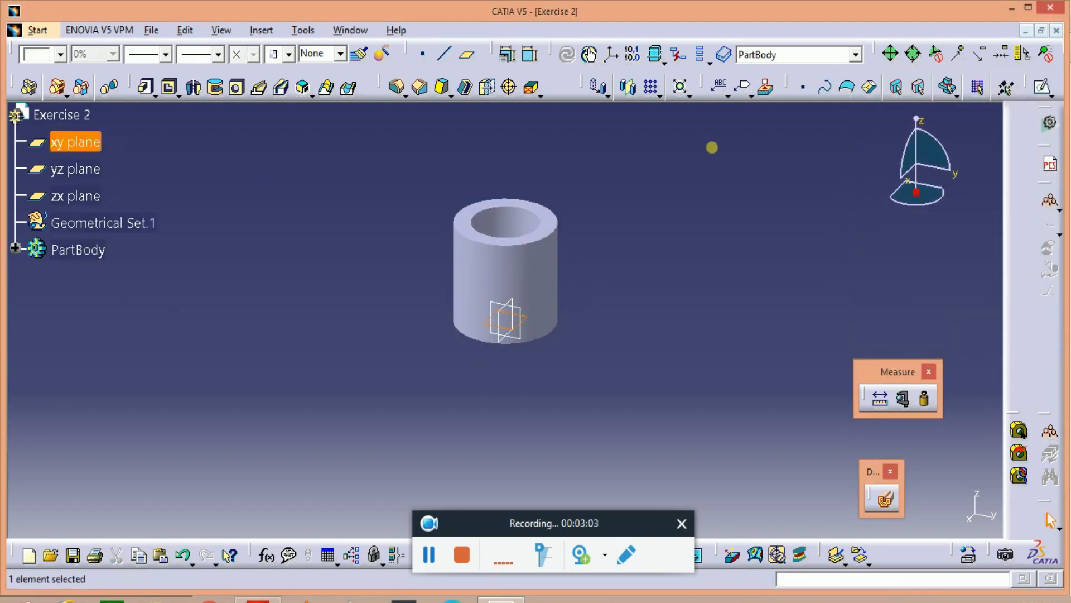
click(1043, 88)
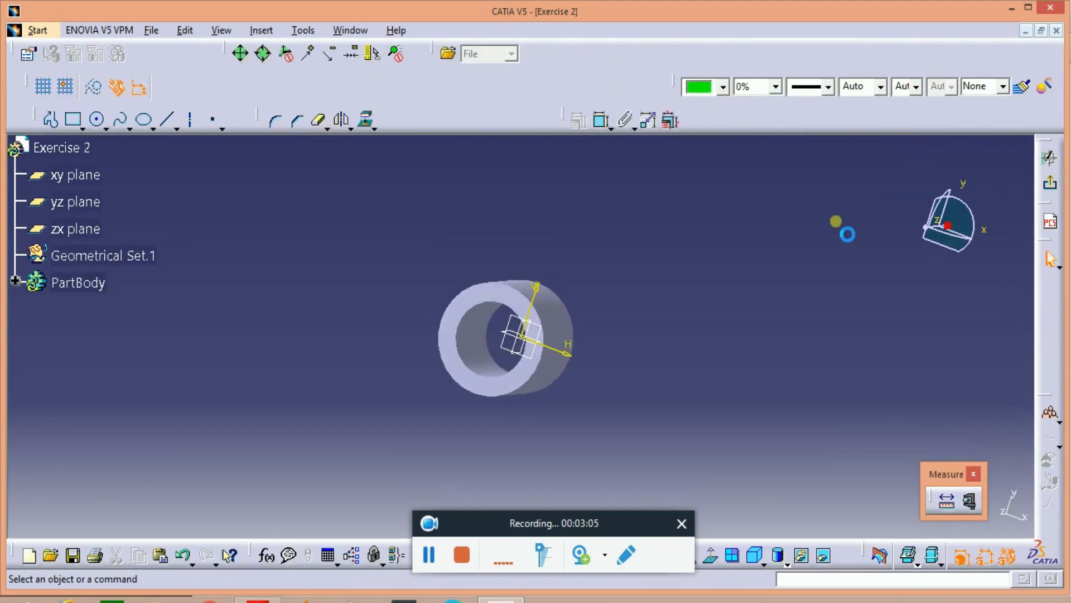
drag(602, 517, 484, 504)
click(788, 562)
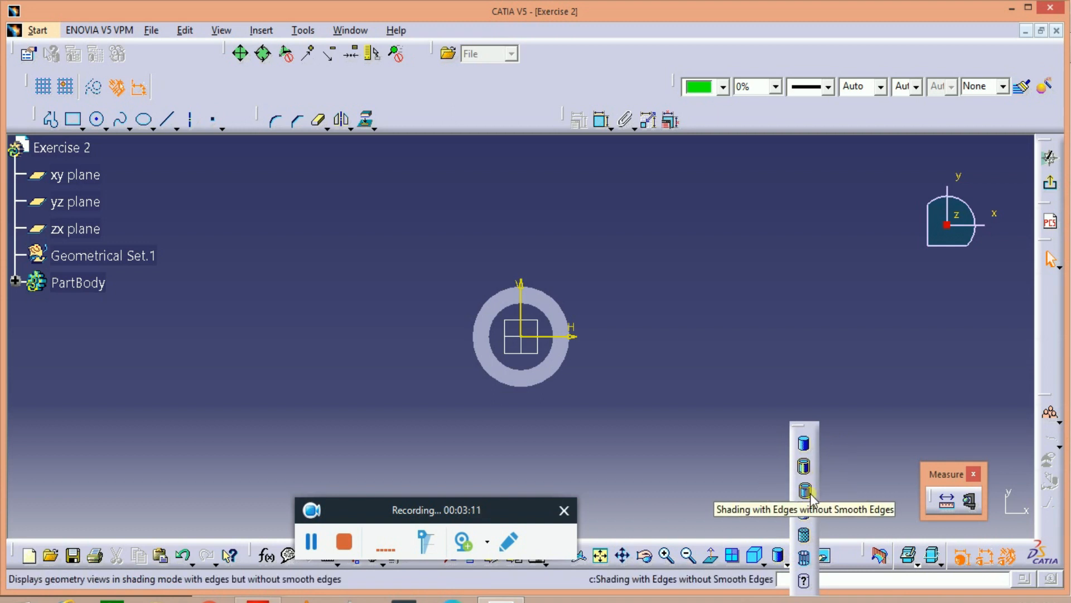
click(804, 466)
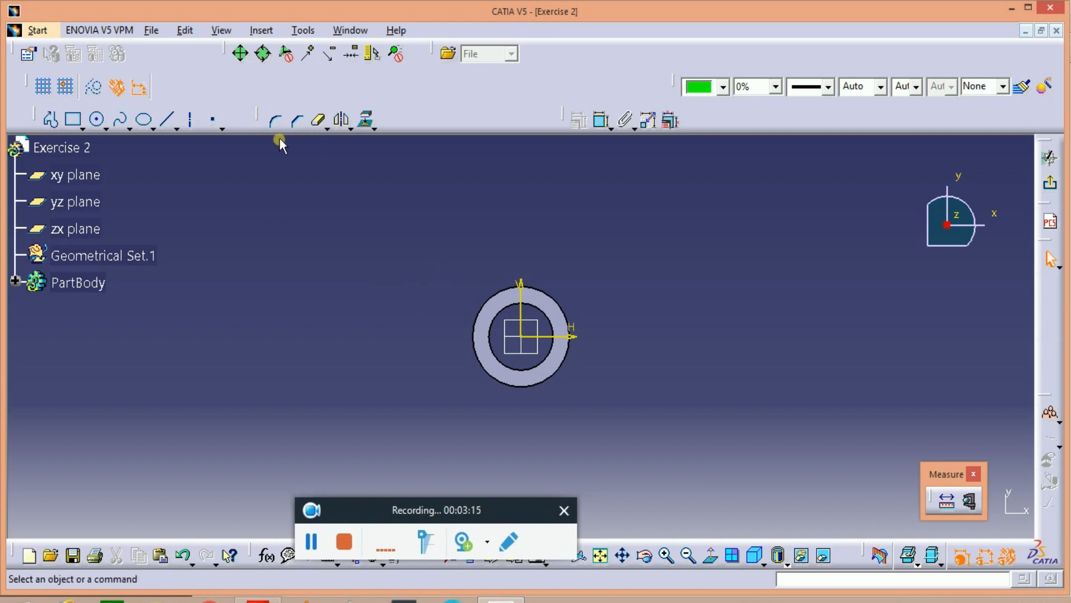
Sketch two concentric circles on the positive H axis about 100 mm from the origin, the larger with a radius of about 15 mm.
click(104, 129)
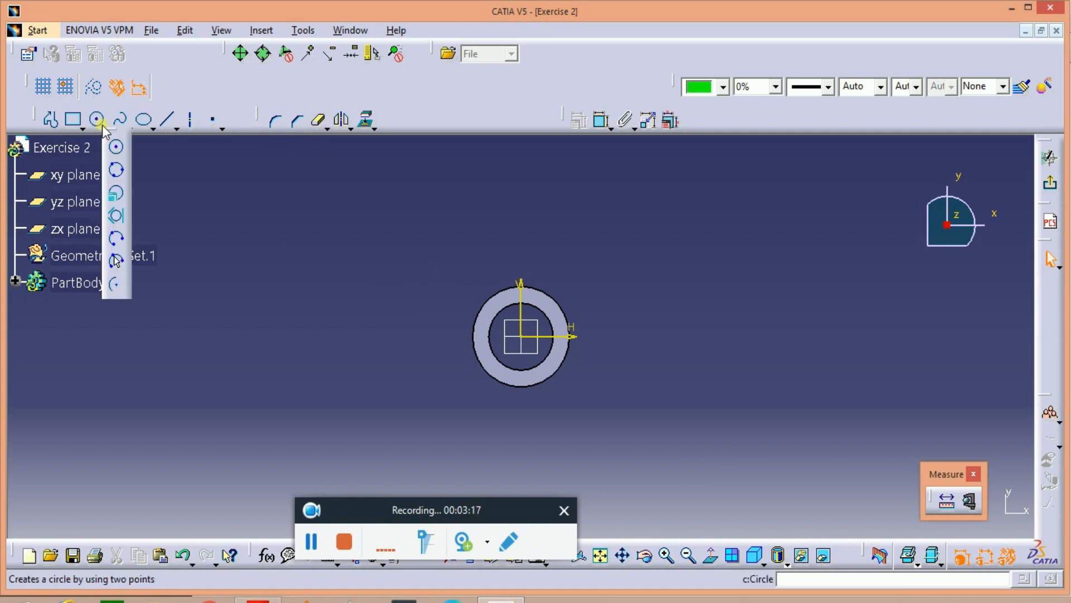
click(832, 373)
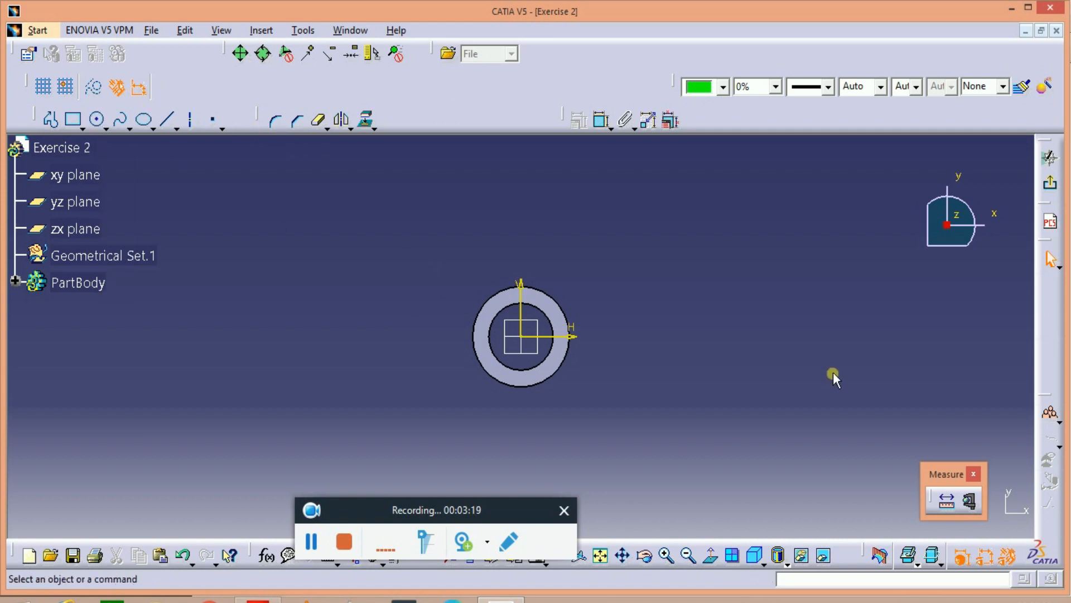
click(97, 119)
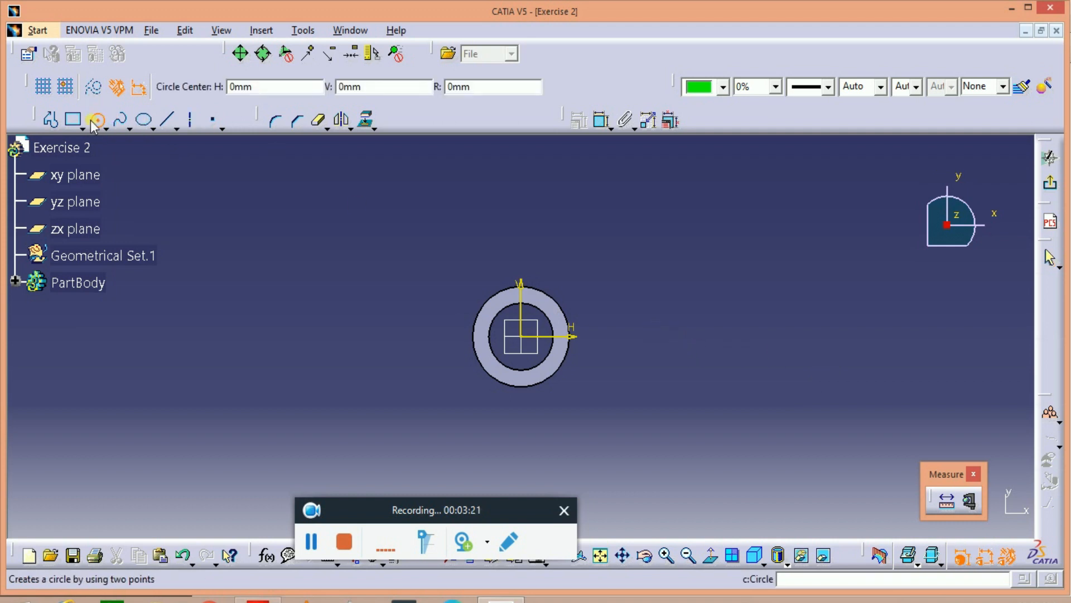
click(682, 335)
click(681, 361)
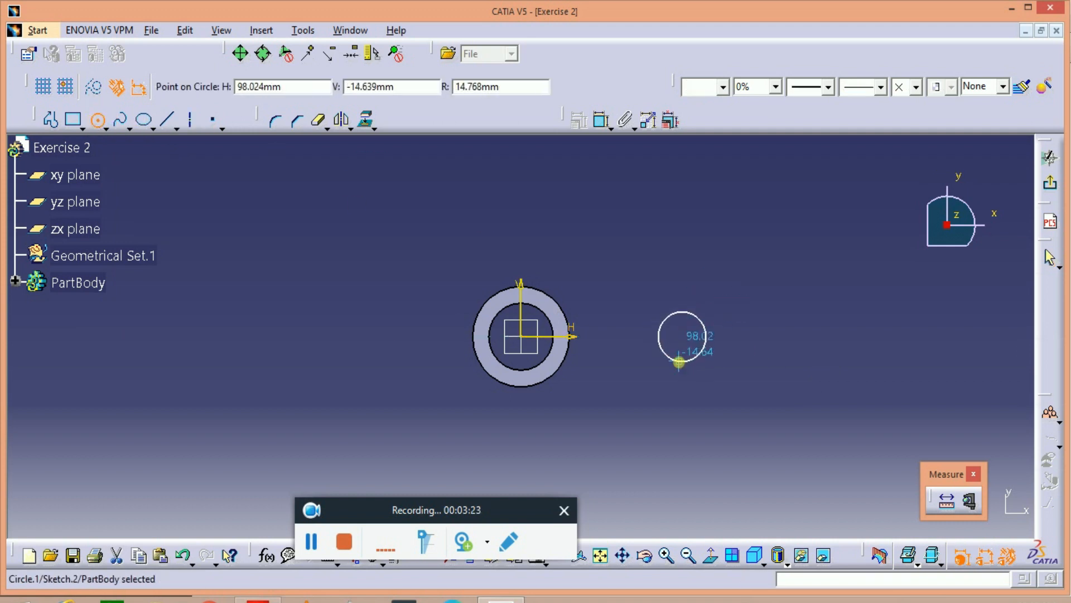
click(99, 122)
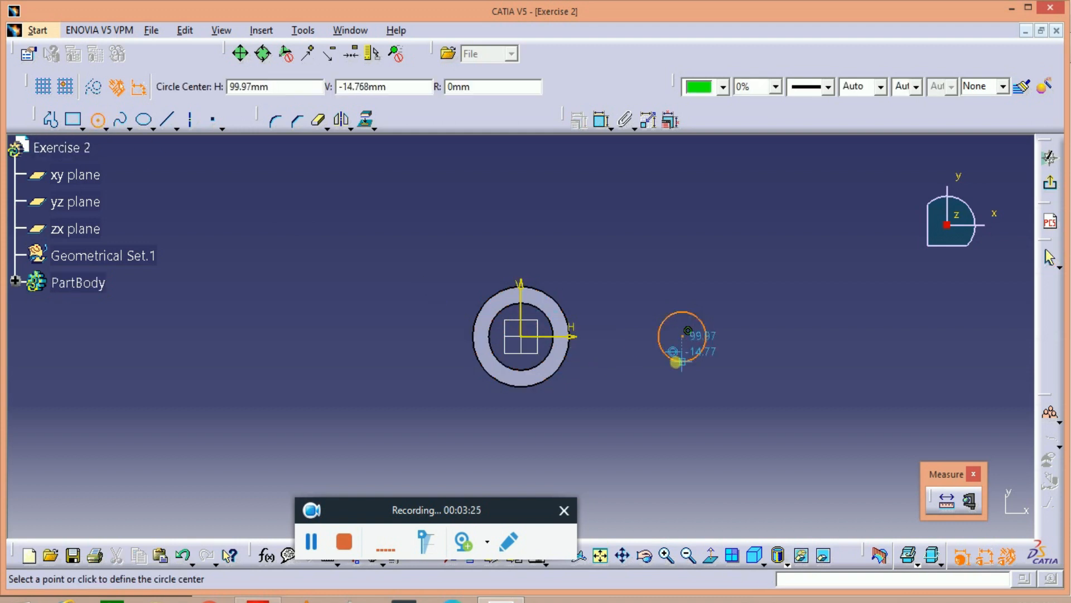
click(687, 332)
click(677, 346)
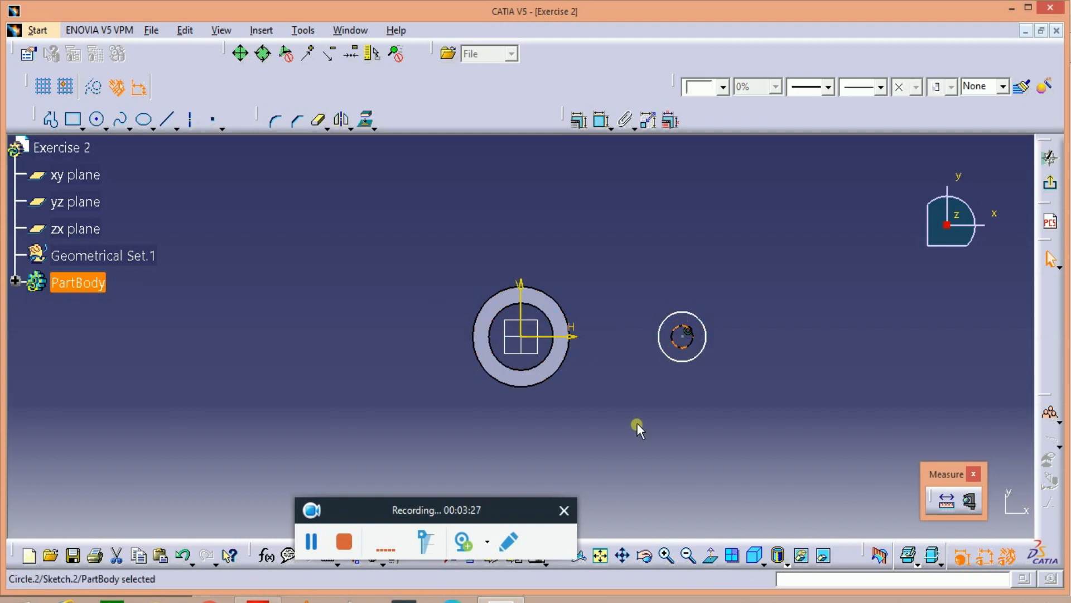
Project the cylinder's outer circular edge onto the sketch plane.
click(167, 120)
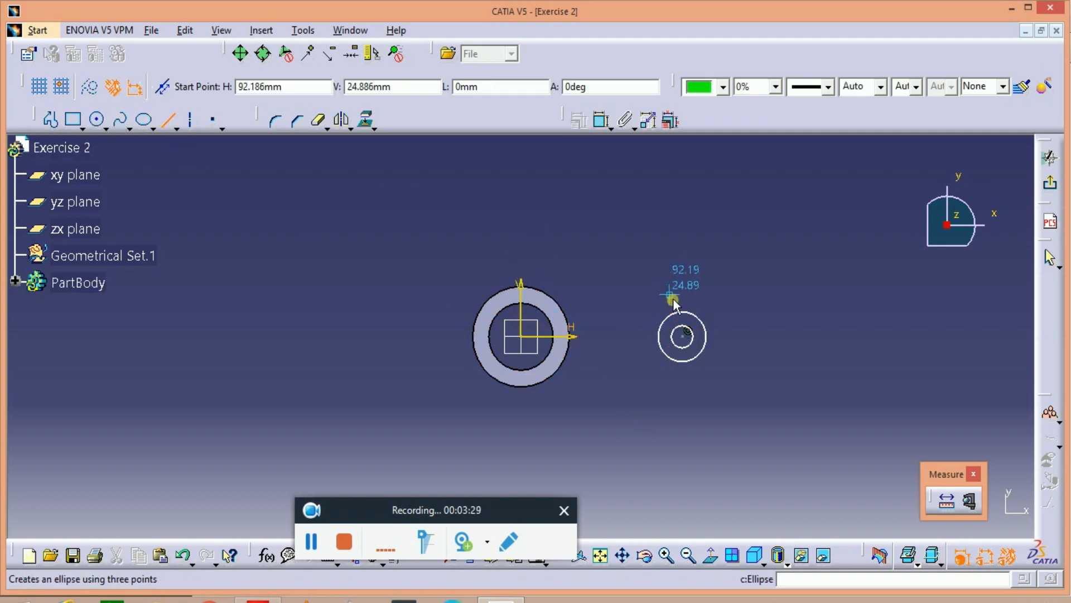
click(168, 120)
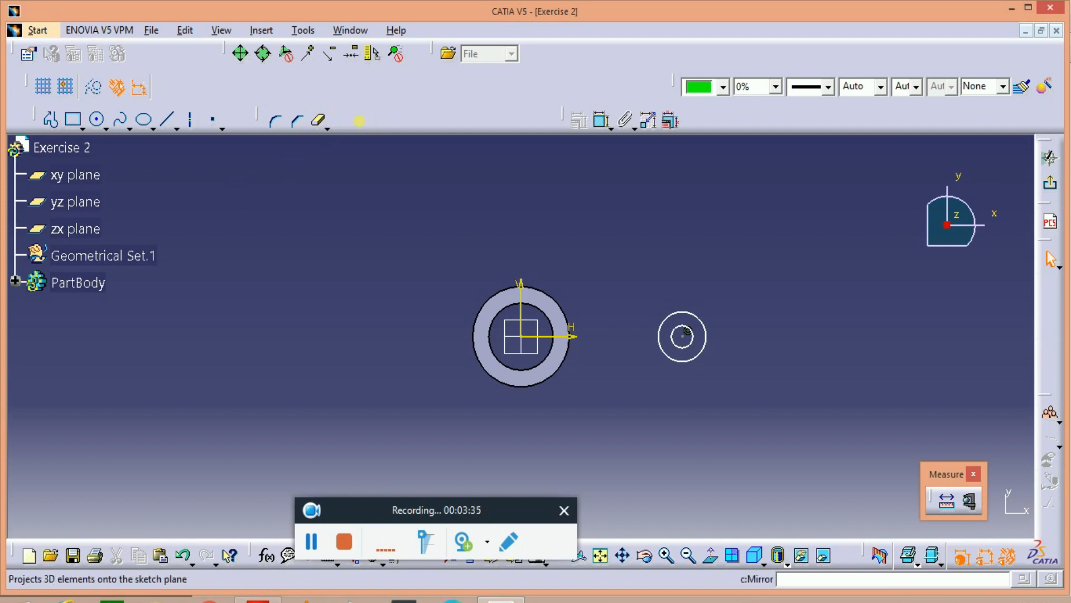
click(373, 129)
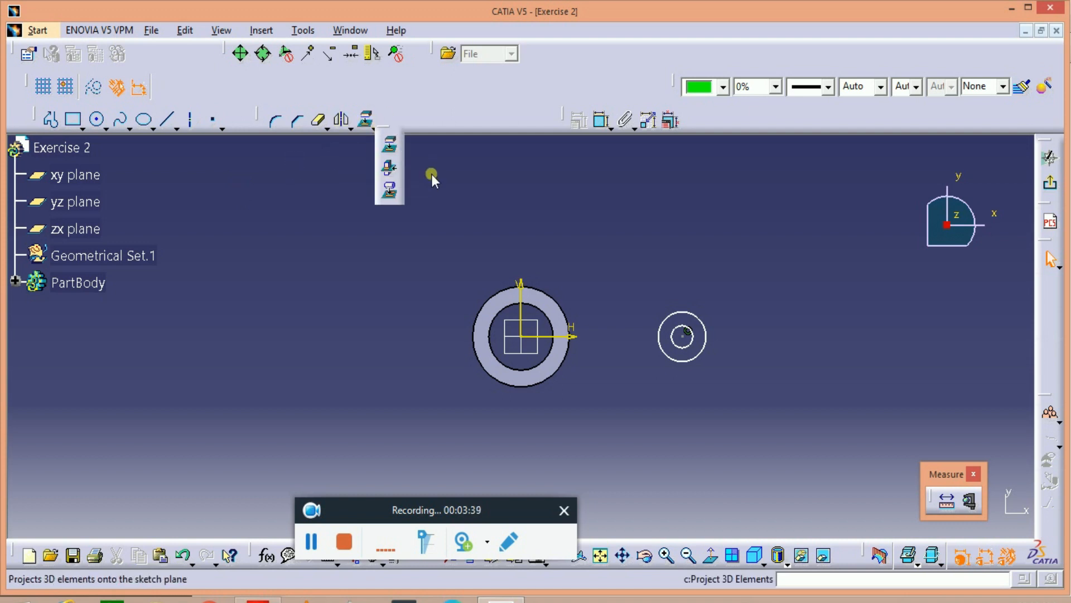
click(389, 150)
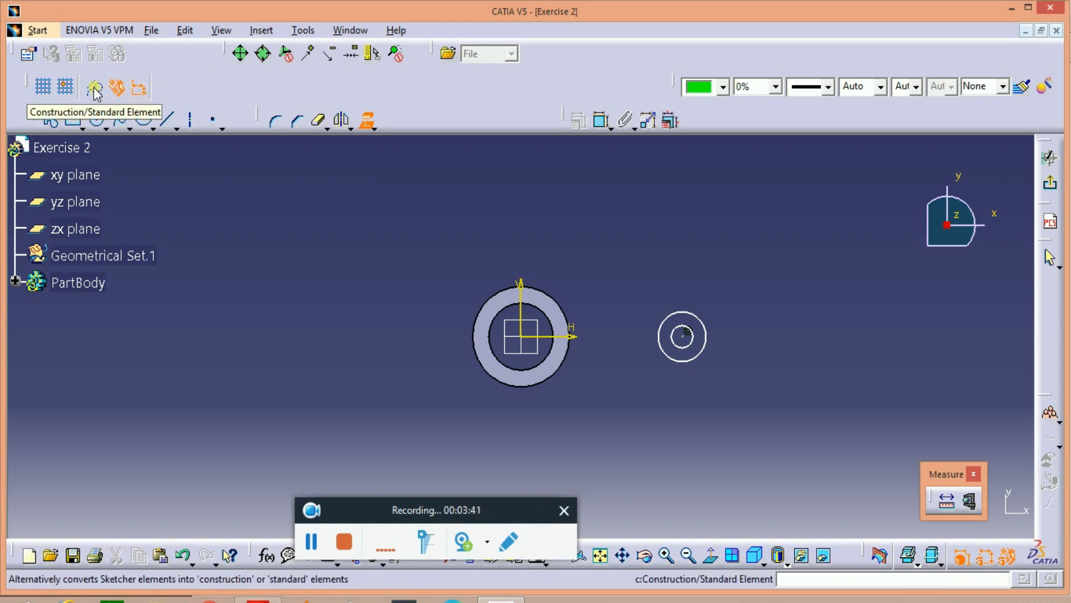
click(560, 304)
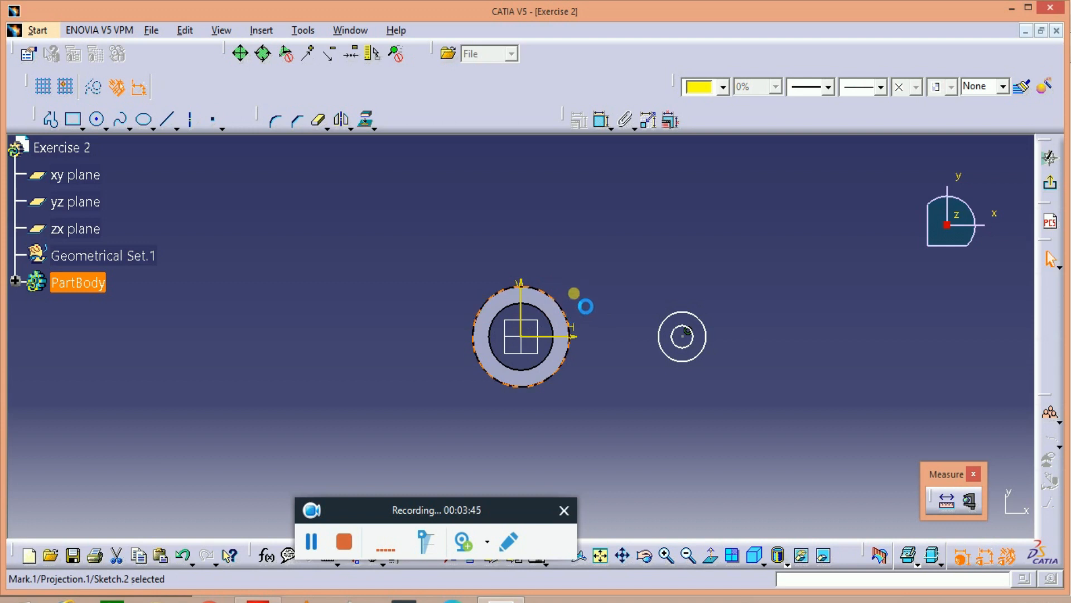
Sketch two horizontal lines tangent to the larger small-boss circle, above and below, each ending on the projected cylinder circle.
click(169, 121)
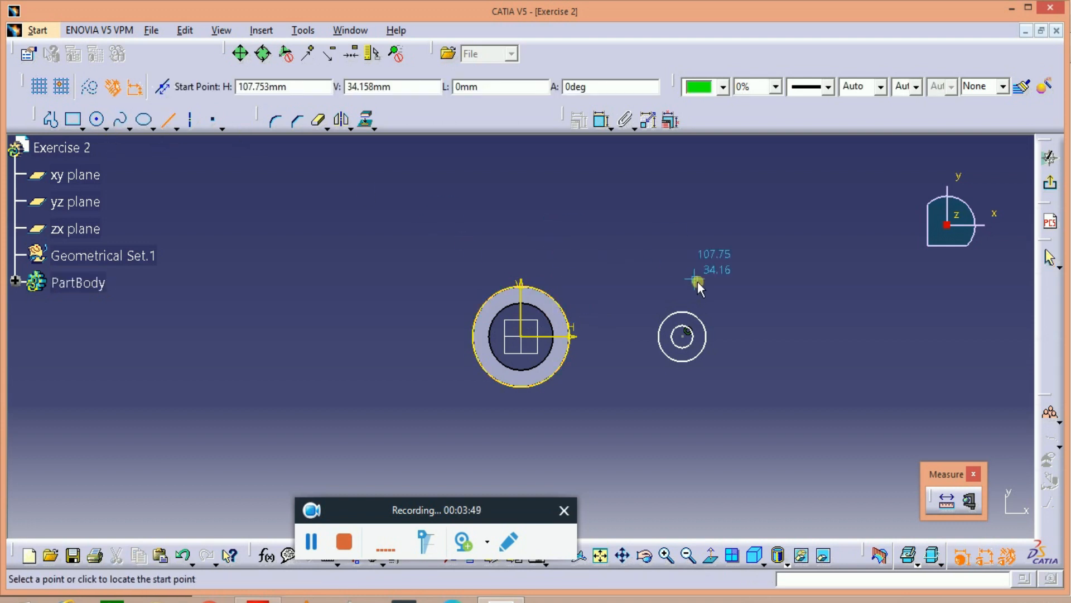
click(682, 311)
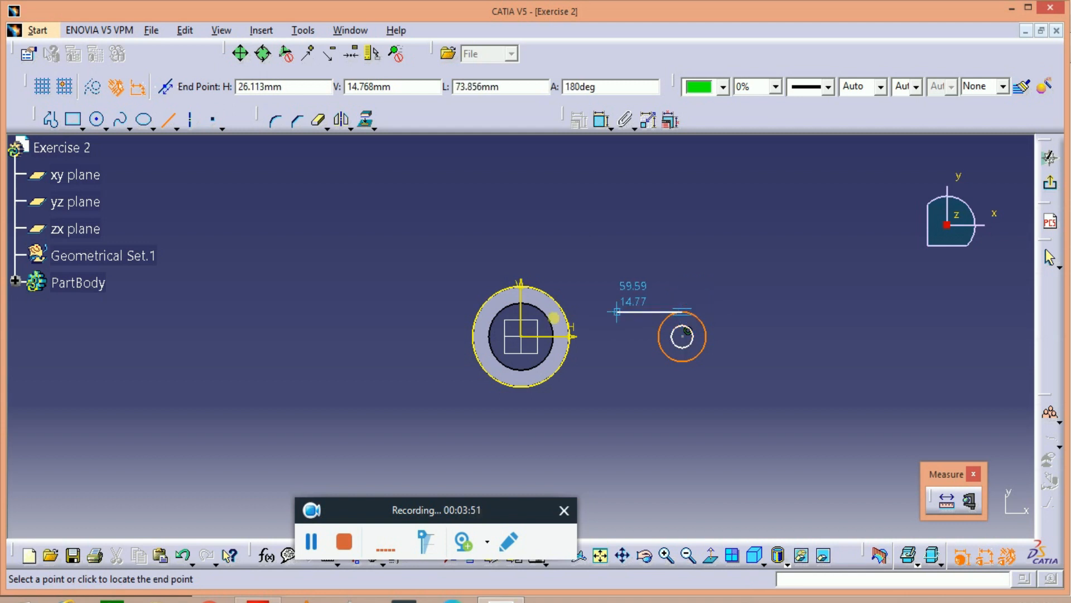
click(569, 310)
click(576, 238)
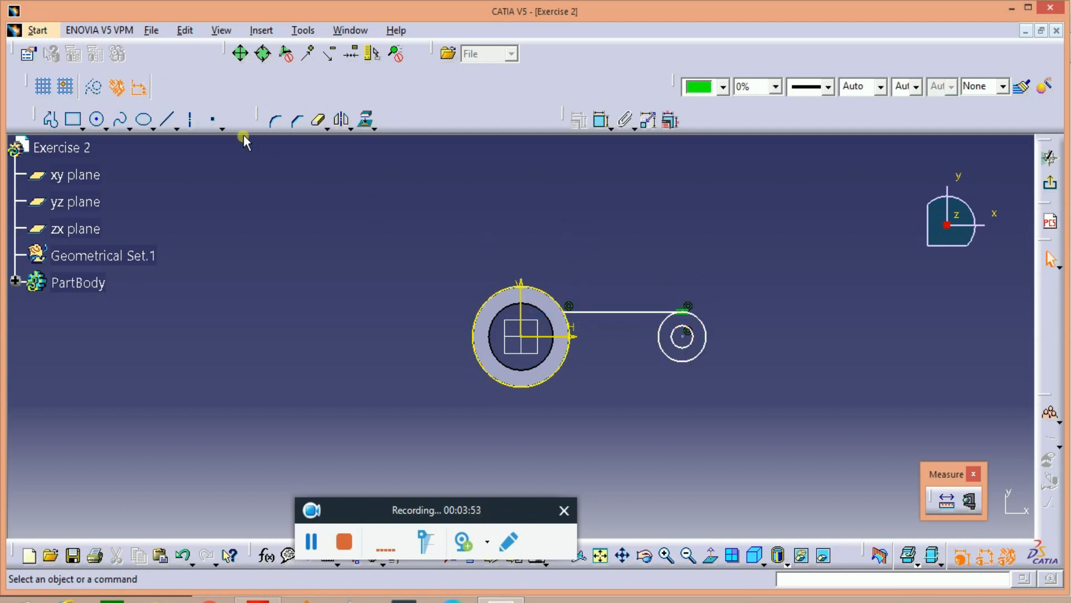
click(167, 123)
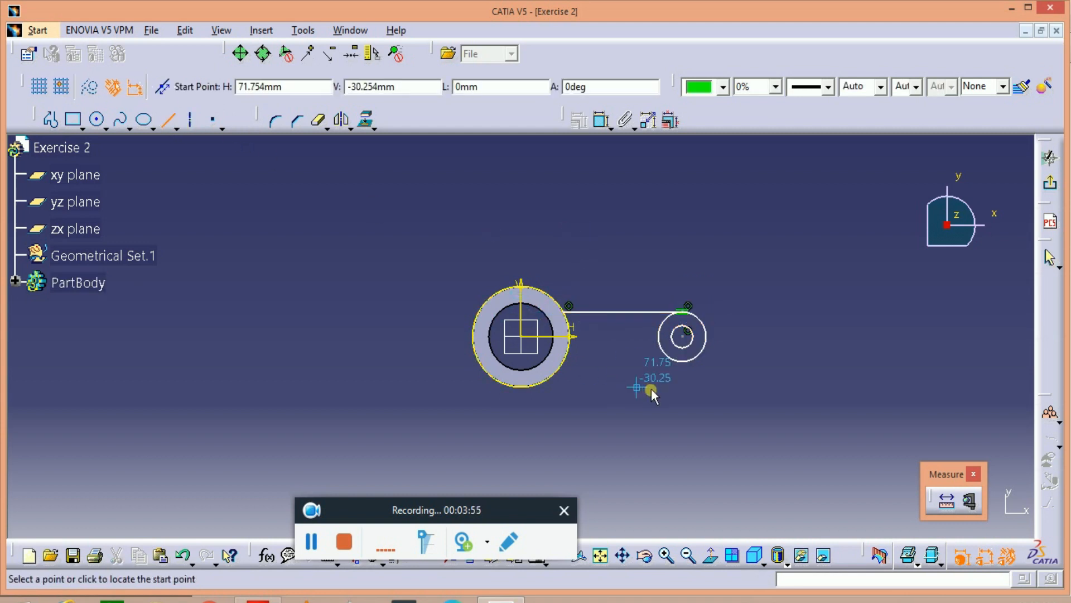
click(684, 361)
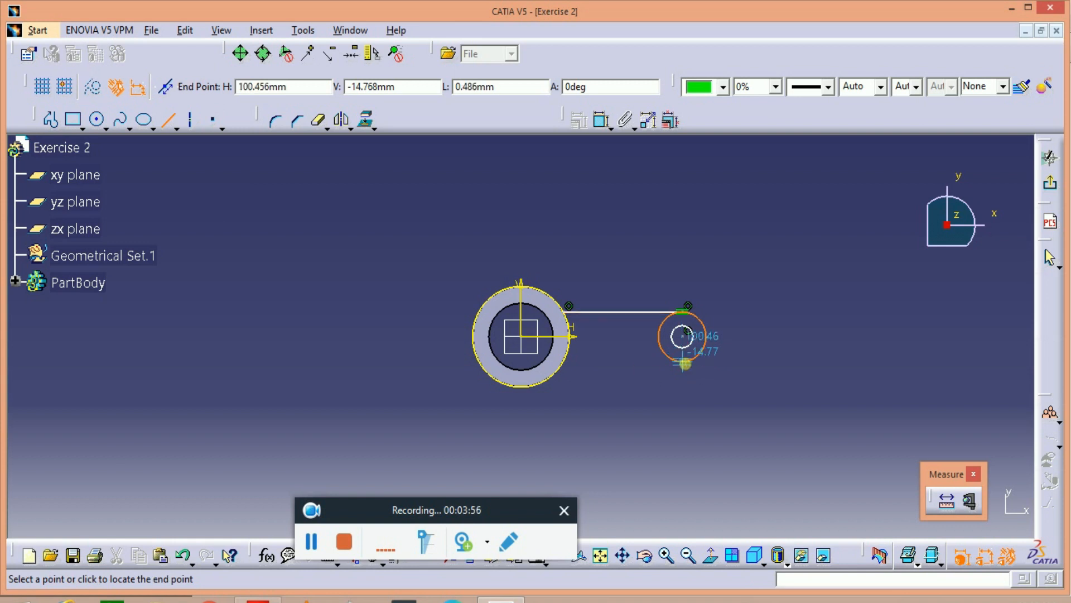
click(569, 361)
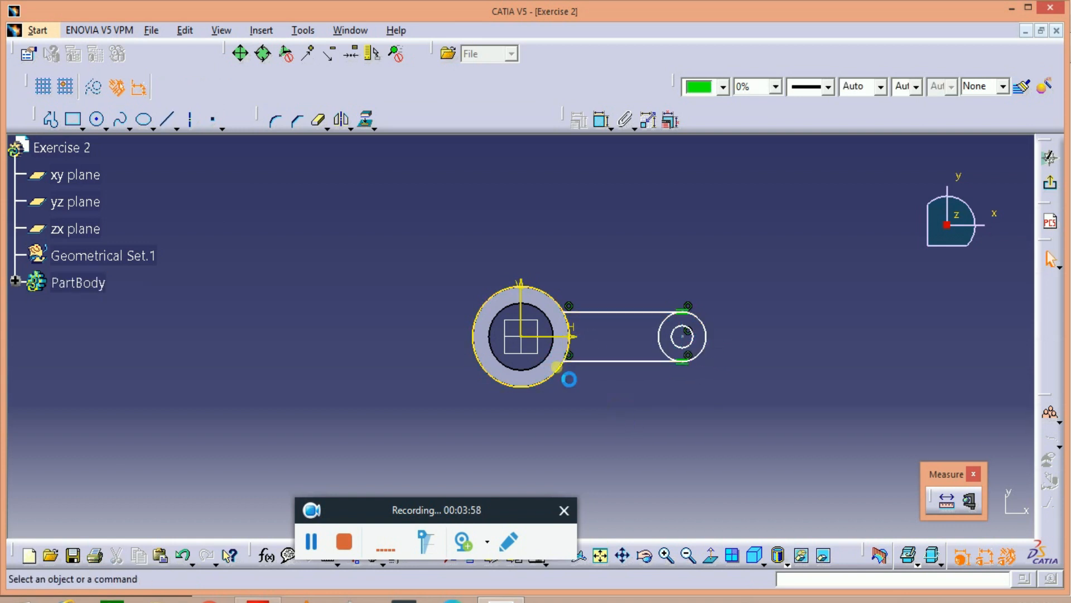
Trim away the projected cylinder circle outside the two arm lines and the inner part of the small boss's outer circle.
click(320, 127)
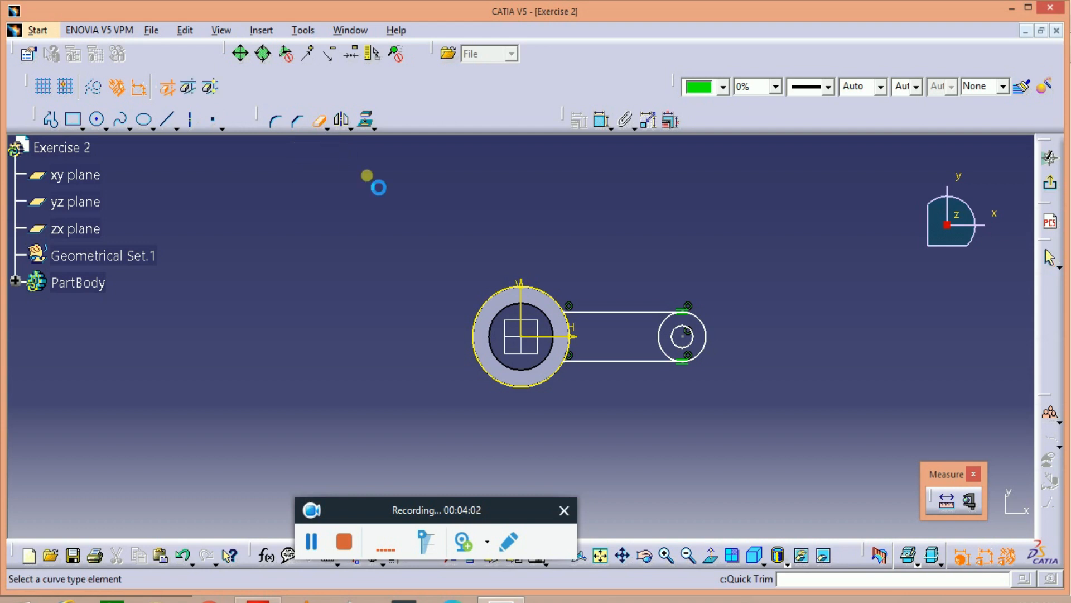
click(323, 134)
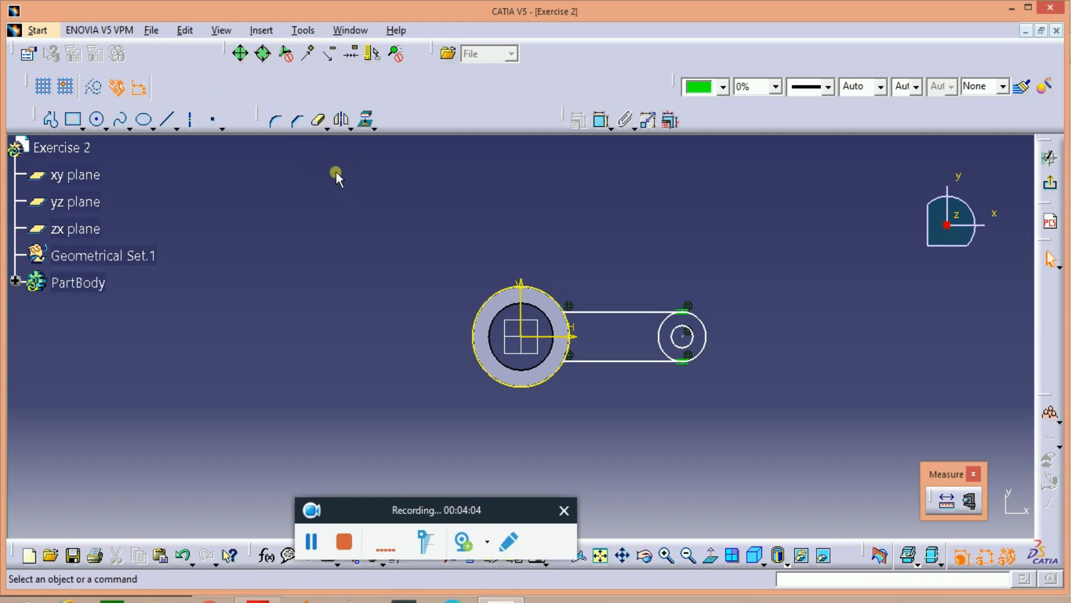
click(317, 124)
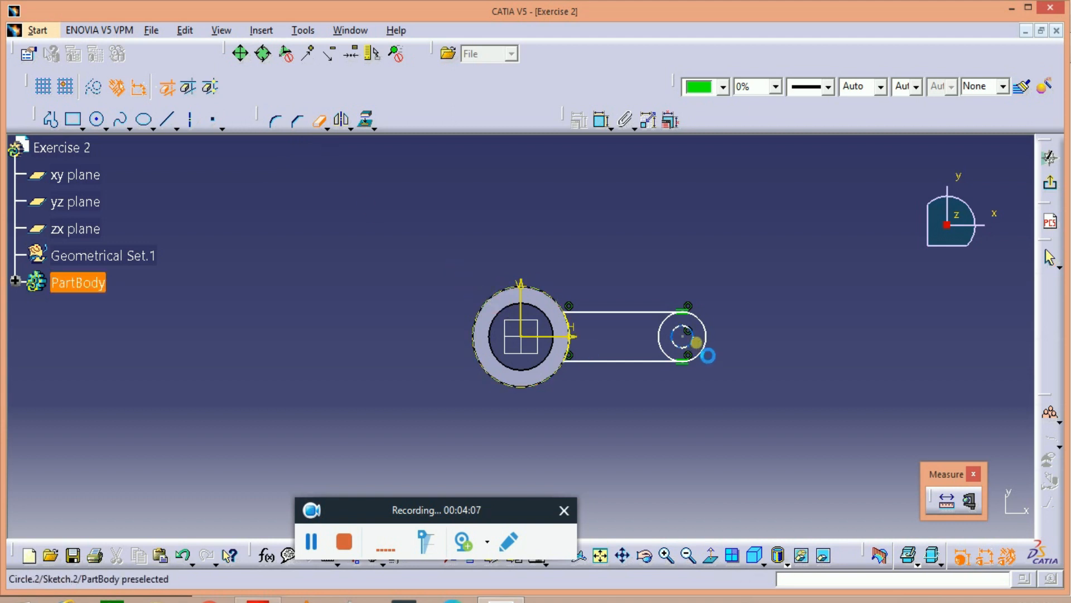
click(660, 341)
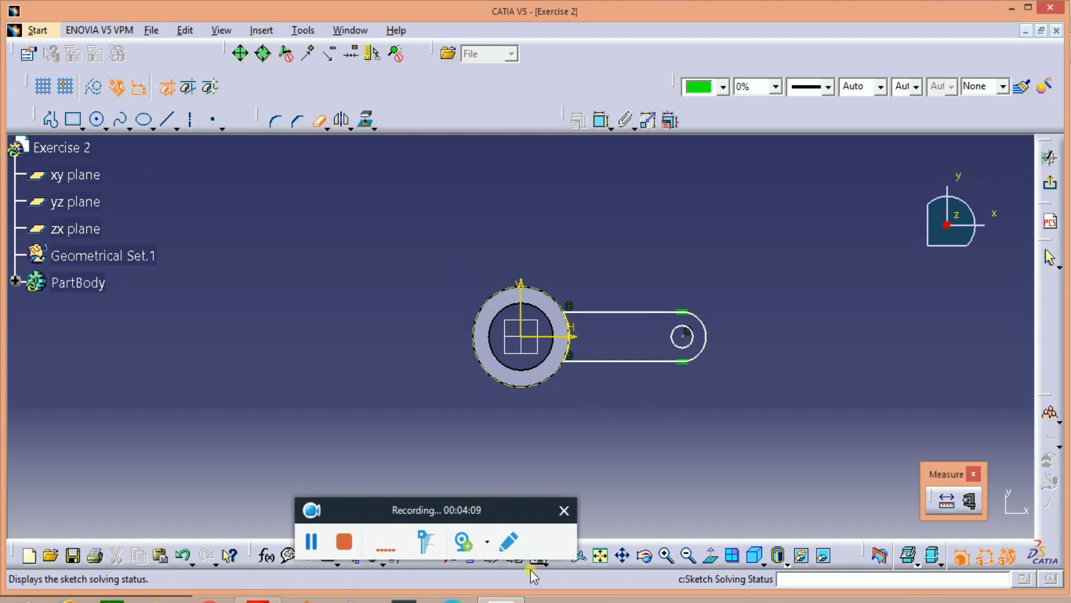
Check the exercise drawing in Adobe Reader and constrain the radius of the arm's rounded end to 25 mm in CATIA.
click(501, 599)
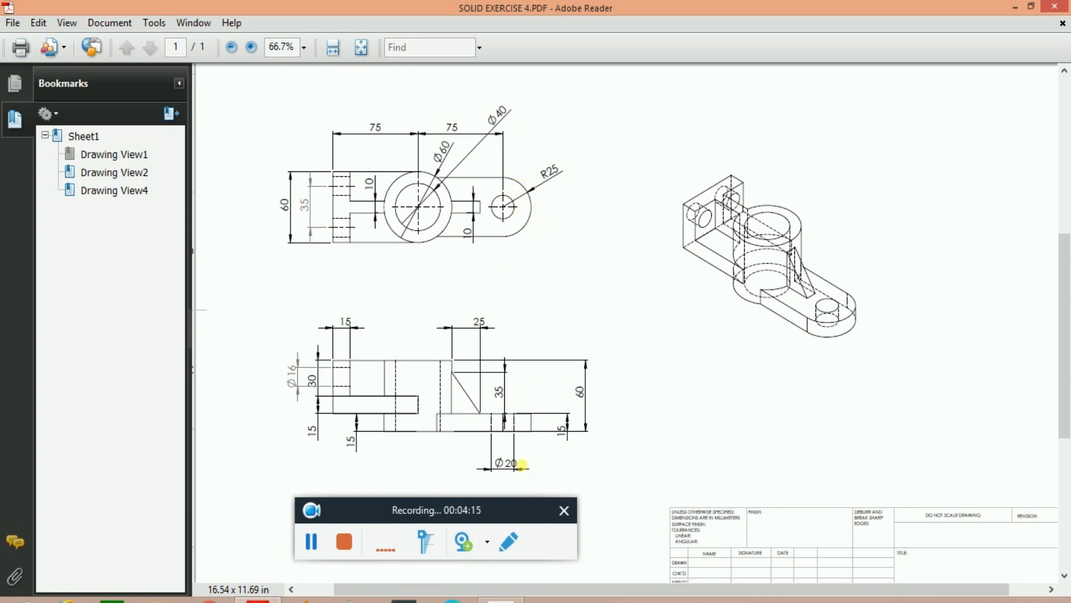
click(501, 599)
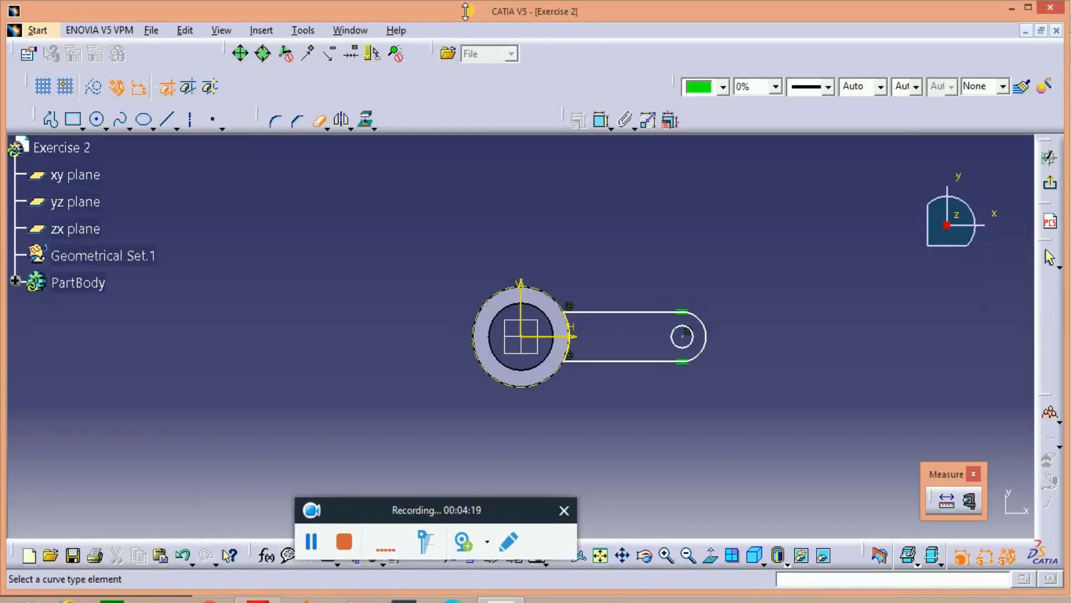
click(600, 119)
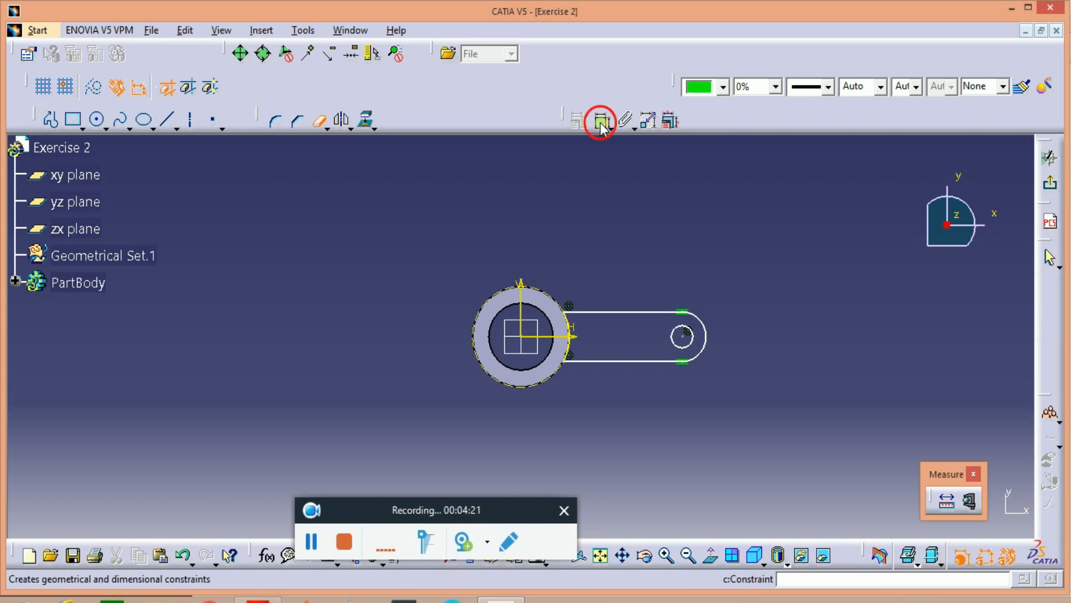
click(704, 321)
click(754, 284)
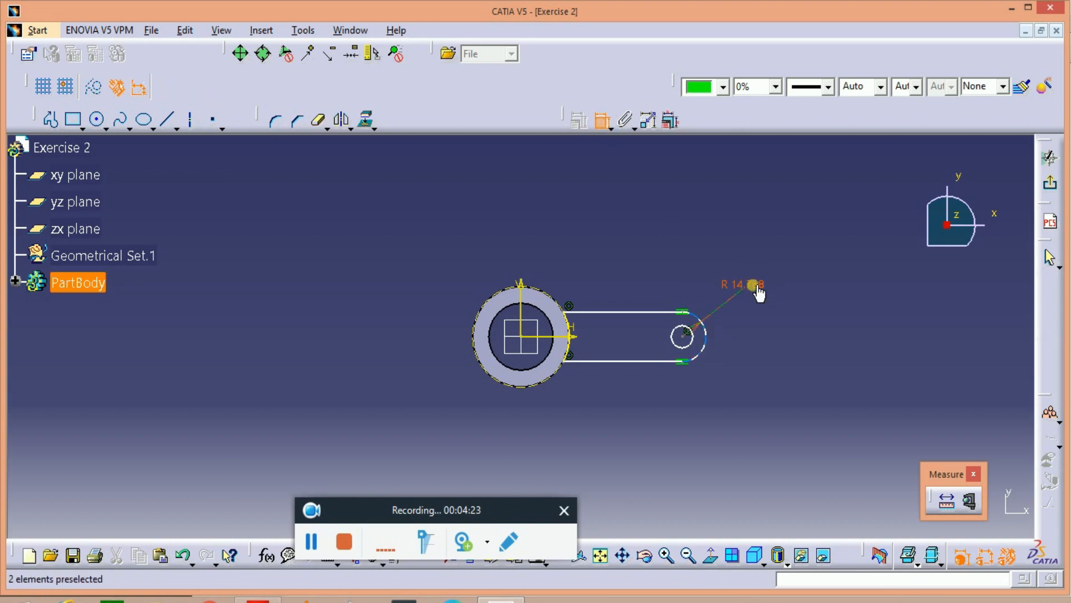
double_click(754, 284)
text(25)
key(Return)
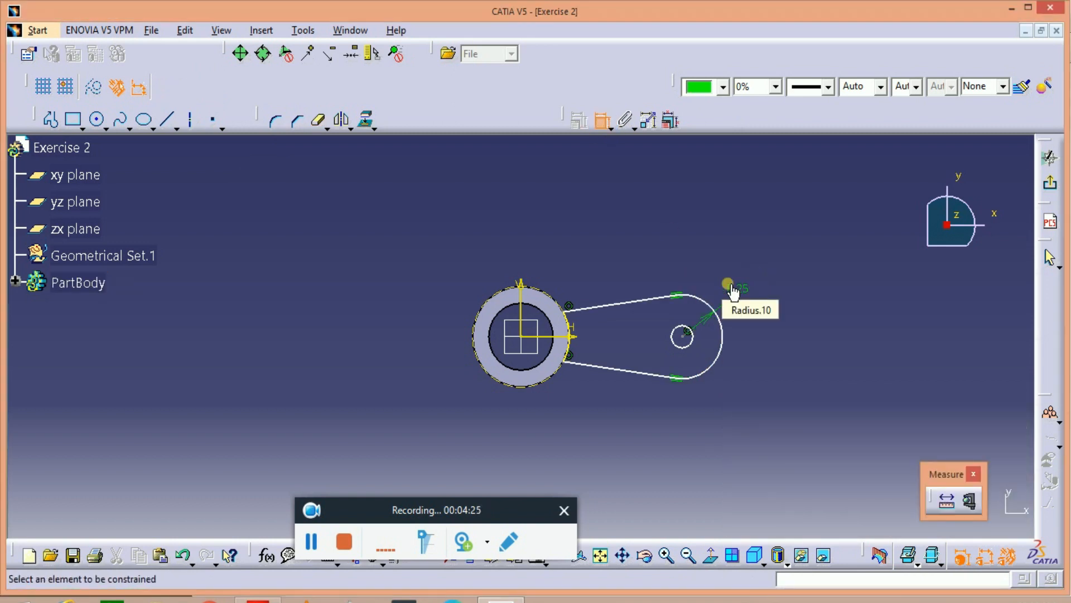
Constrain the diameter of the small hole in the arm to 20 mm.
click(610, 122)
click(694, 339)
click(792, 332)
double_click(781, 319)
text(20mm)
key(Return)
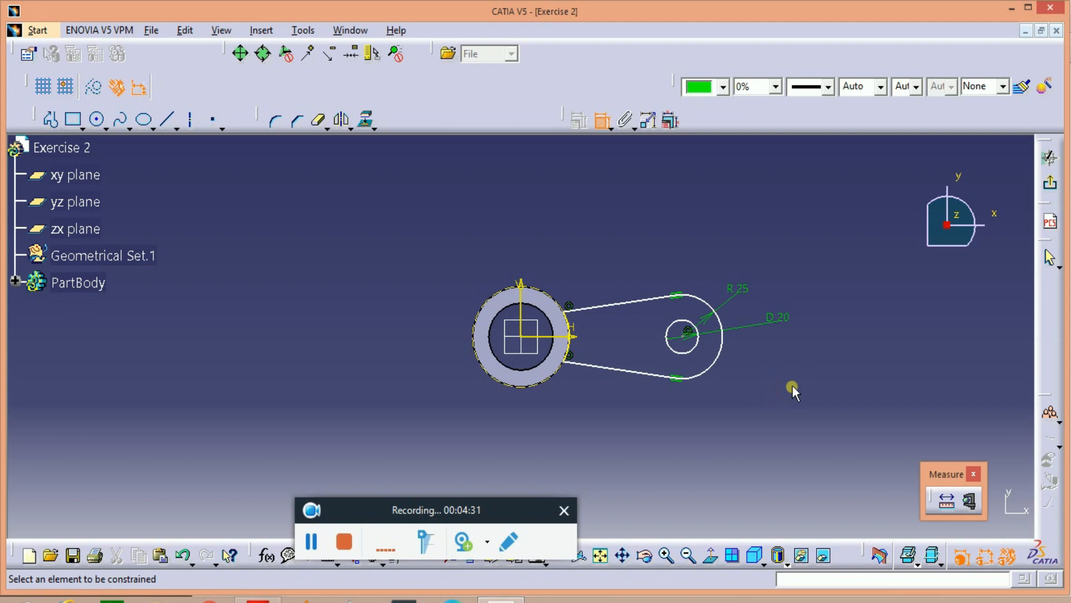
click(605, 166)
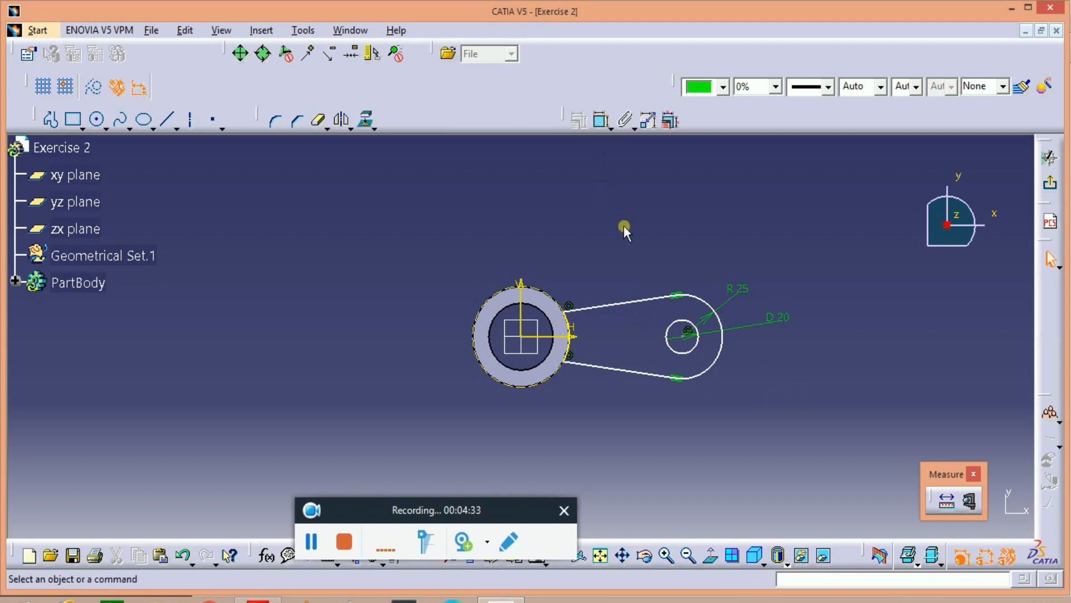
Apply a Horizontal constraint to the upper and lower straight lines of the arm.
click(635, 300)
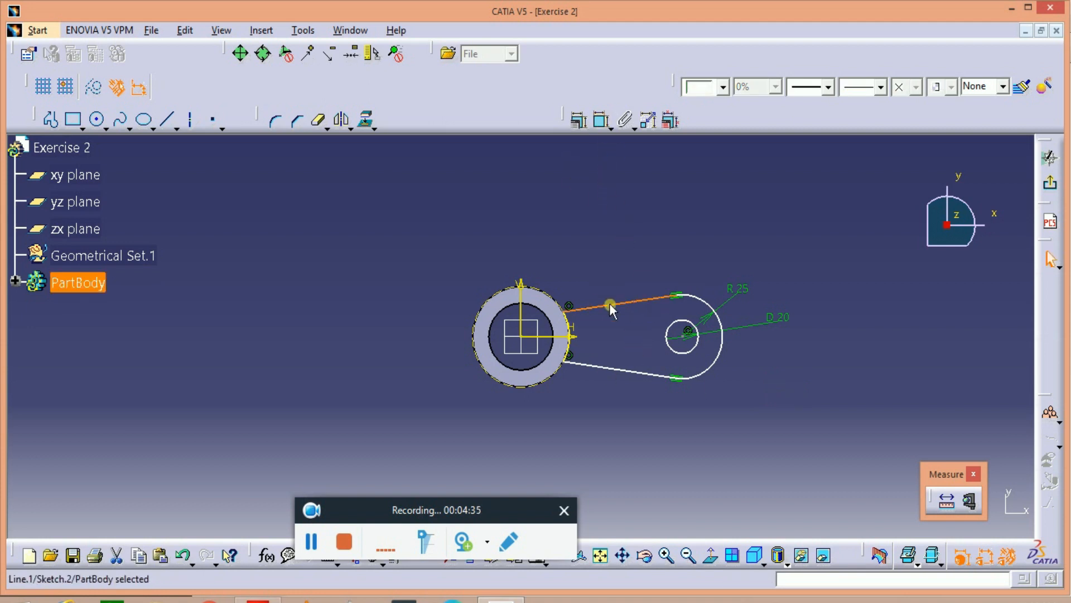
click(579, 120)
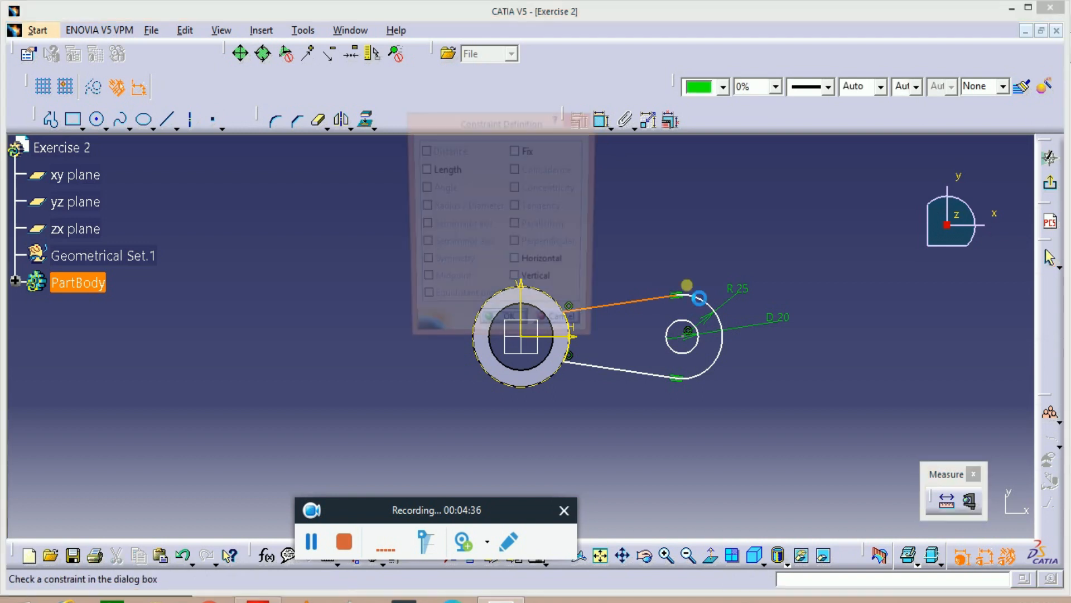
click(516, 263)
click(503, 327)
click(628, 371)
click(579, 120)
click(516, 264)
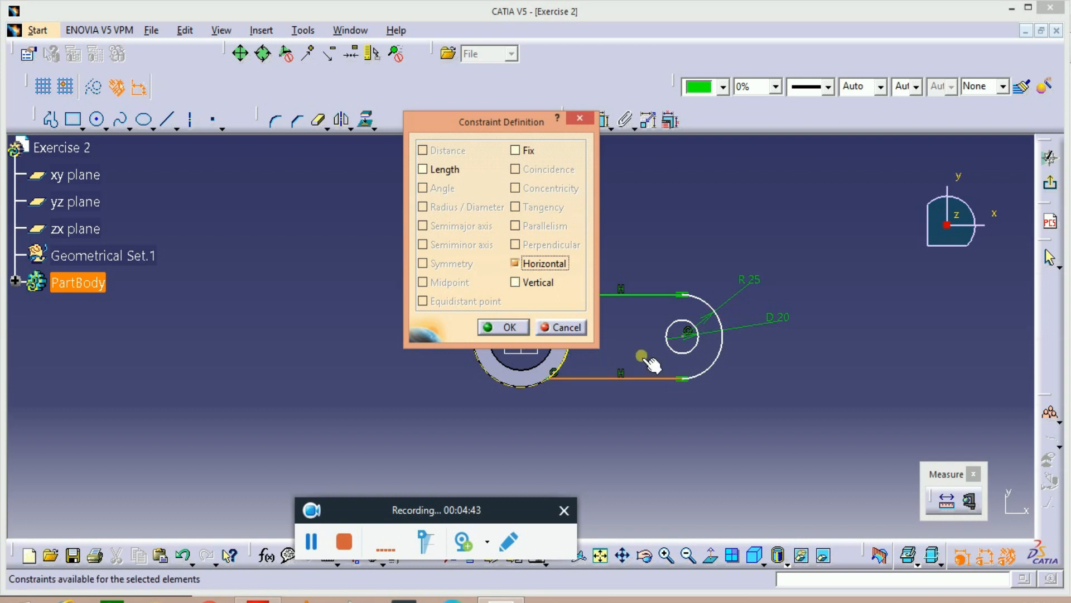
click(684, 355)
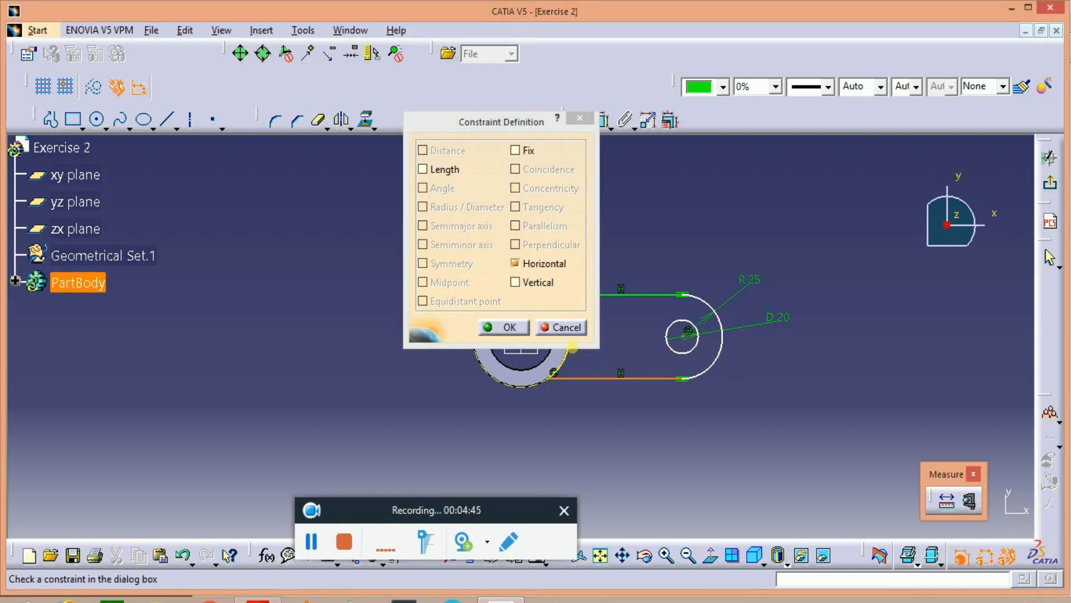
click(505, 327)
Exit the sketch and pad the arm profile to a length of 15 mm, checking the thickness in the drawing.
click(671, 416)
click(1051, 183)
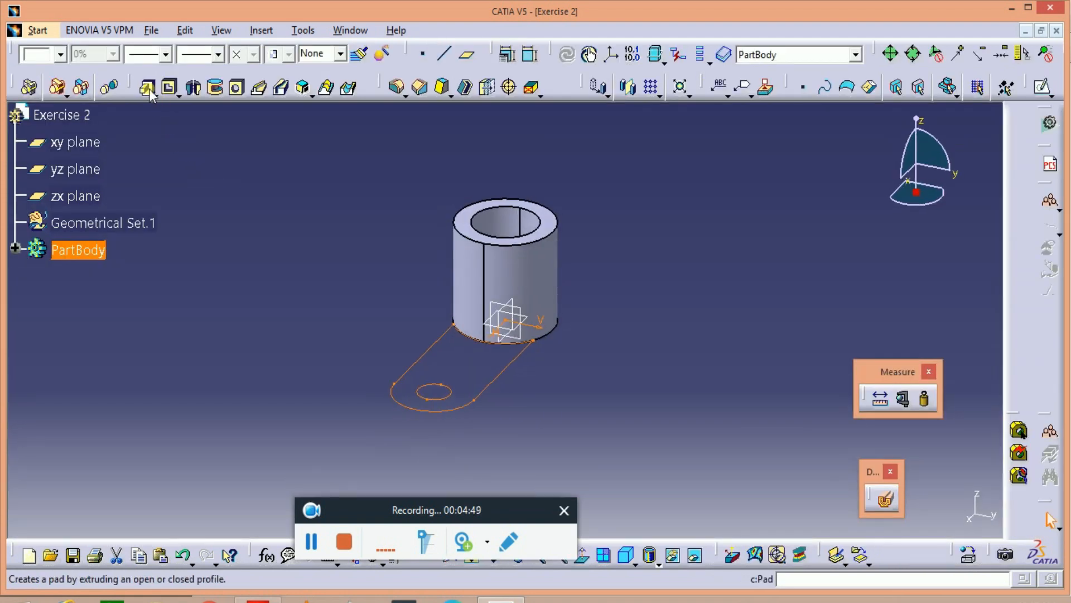
click(148, 88)
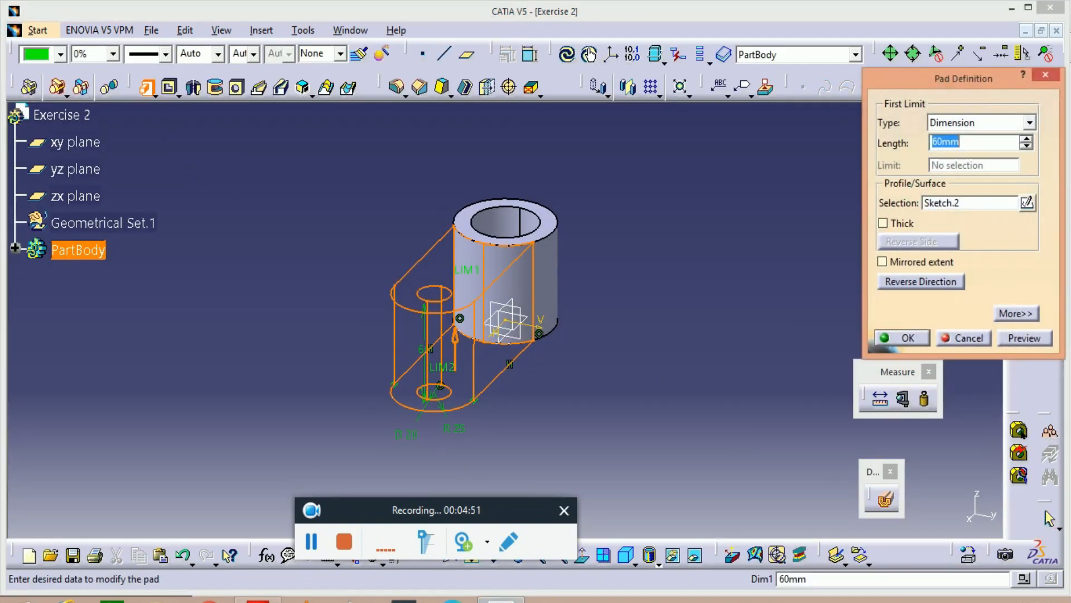
key(alt+Tab)
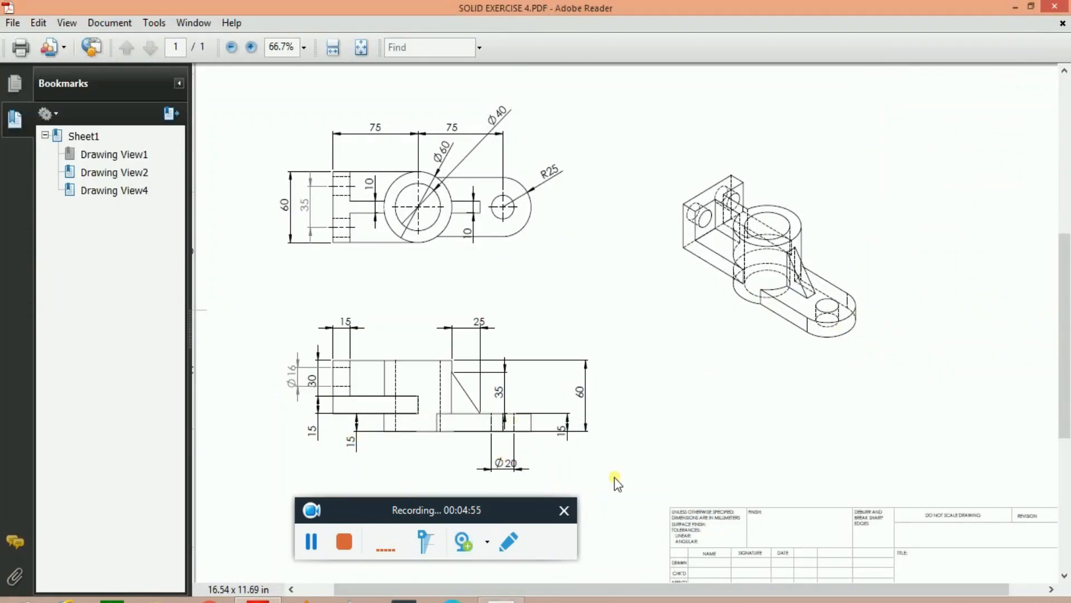
key(alt+Tab)
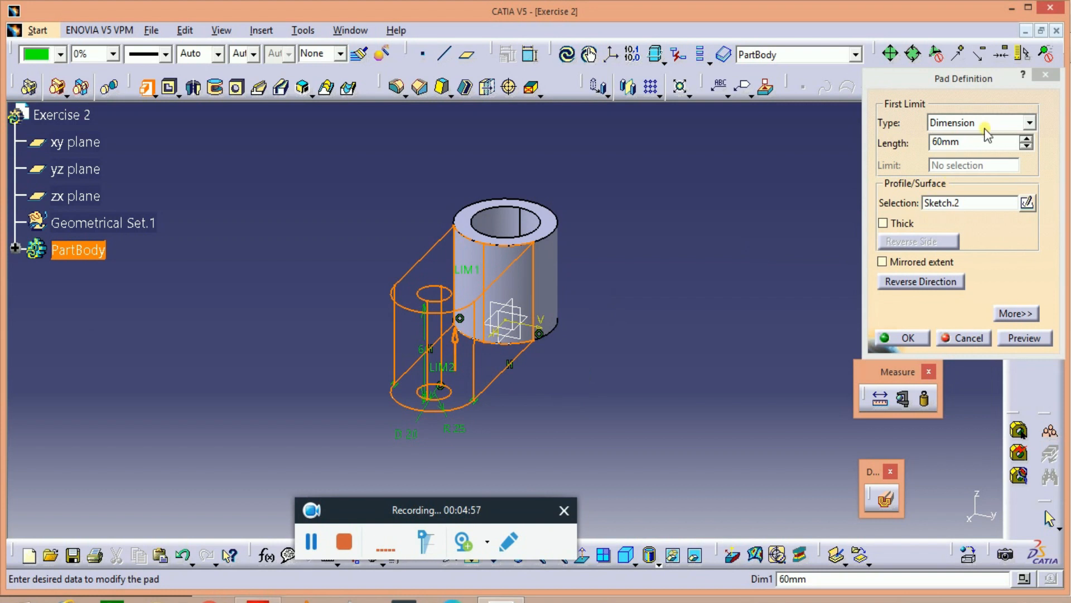
text(15)
key(Return)
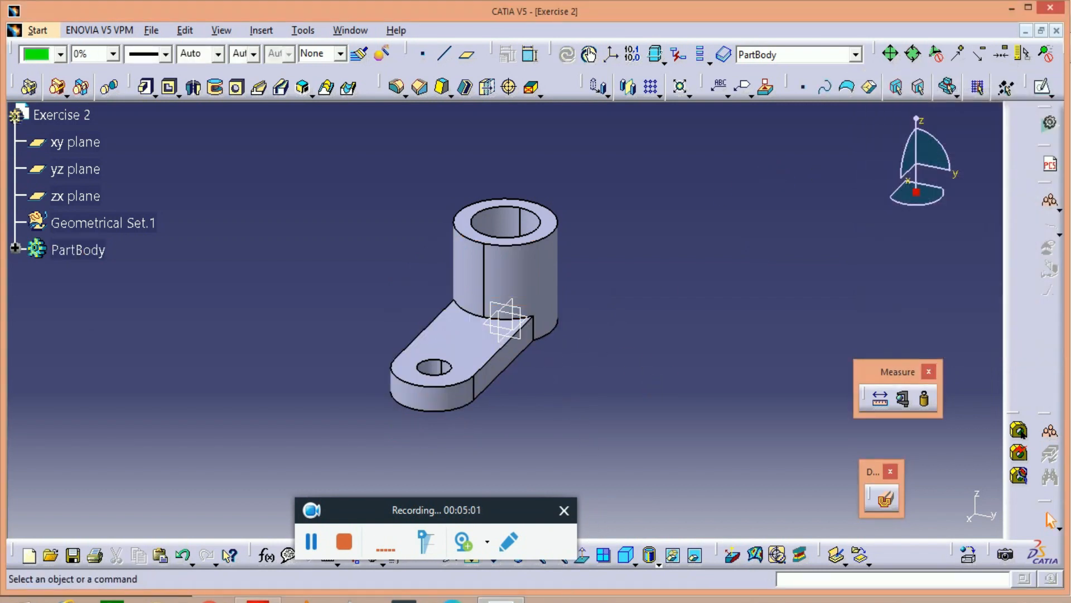
Consult the drawing, start a sketch on the xy plane and draw a rectangle opposite the arm, overlapping the cylinder's rim.
key(alt+Tab)
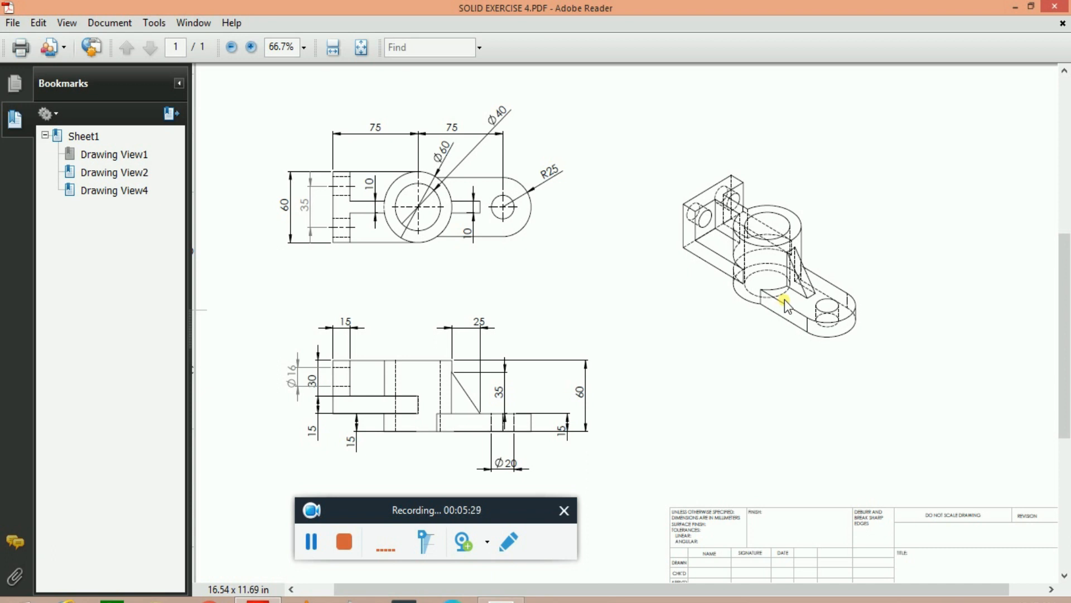
click(519, 599)
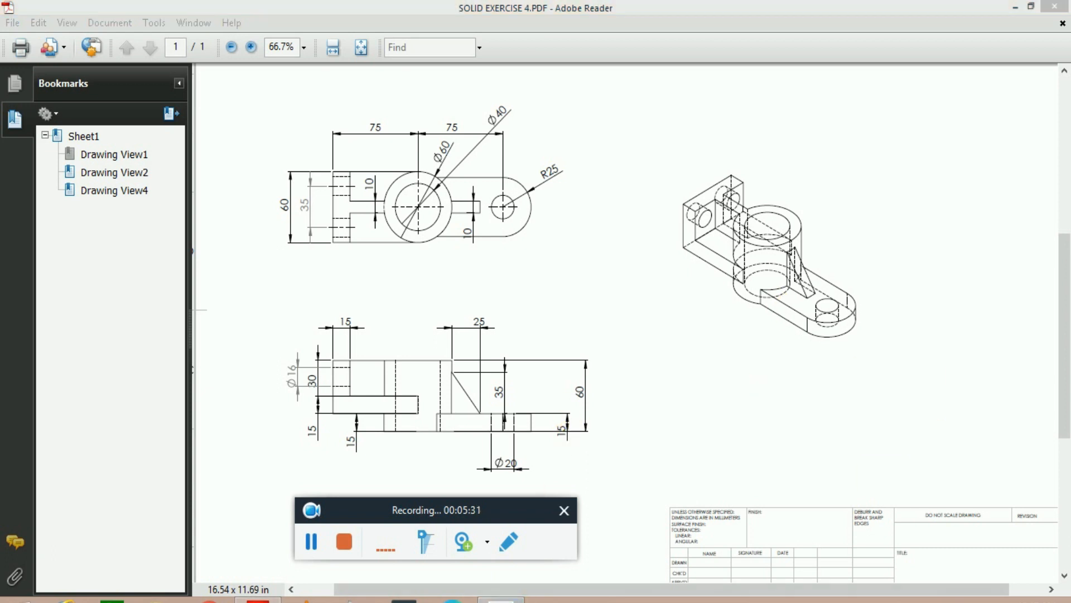
click(505, 322)
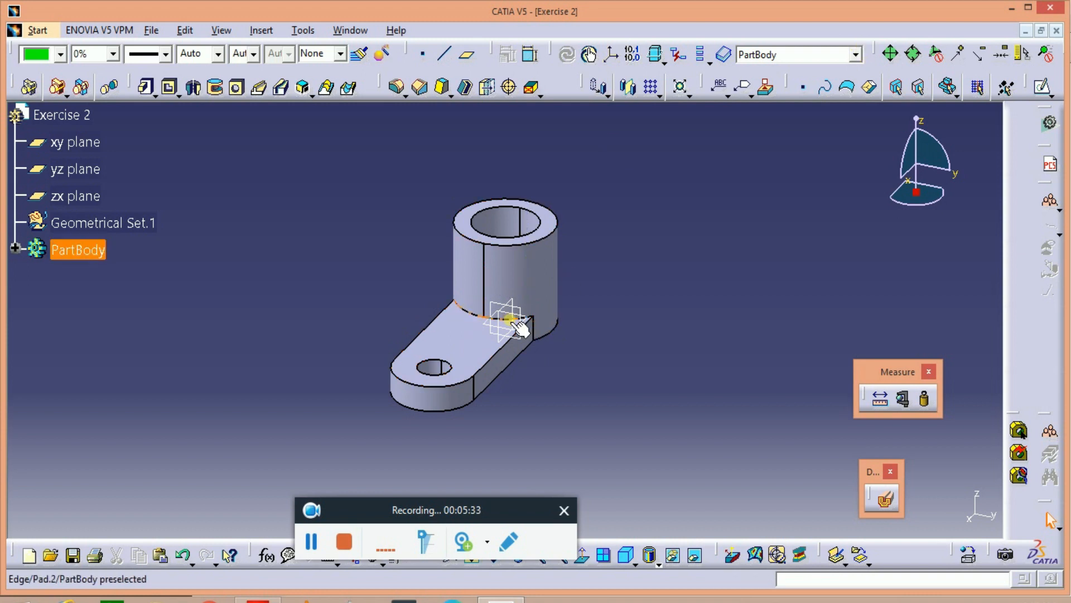
click(1047, 89)
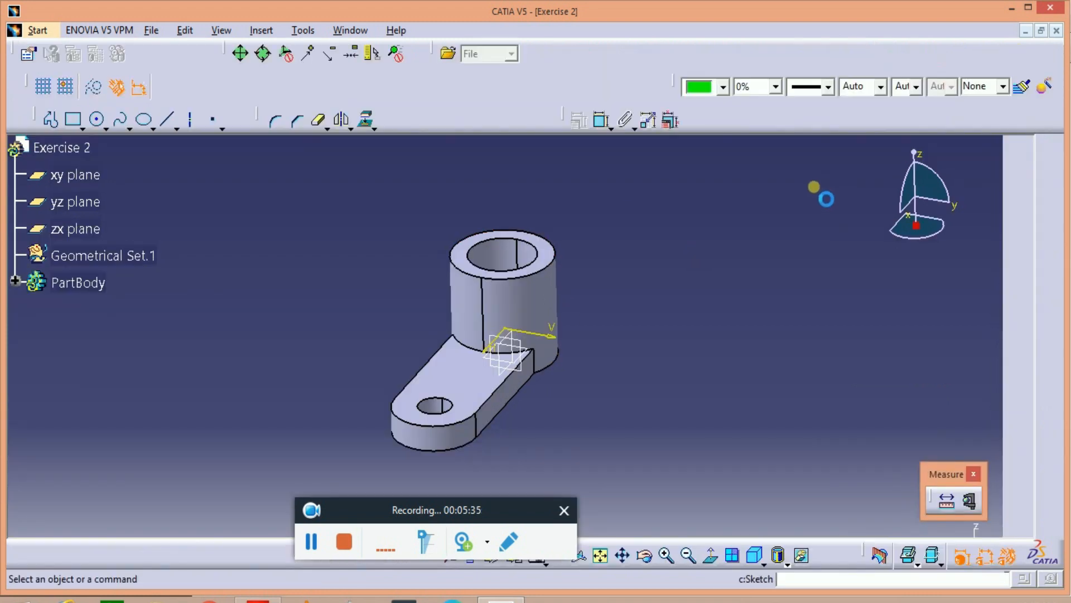
click(75, 120)
click(428, 277)
click(231, 395)
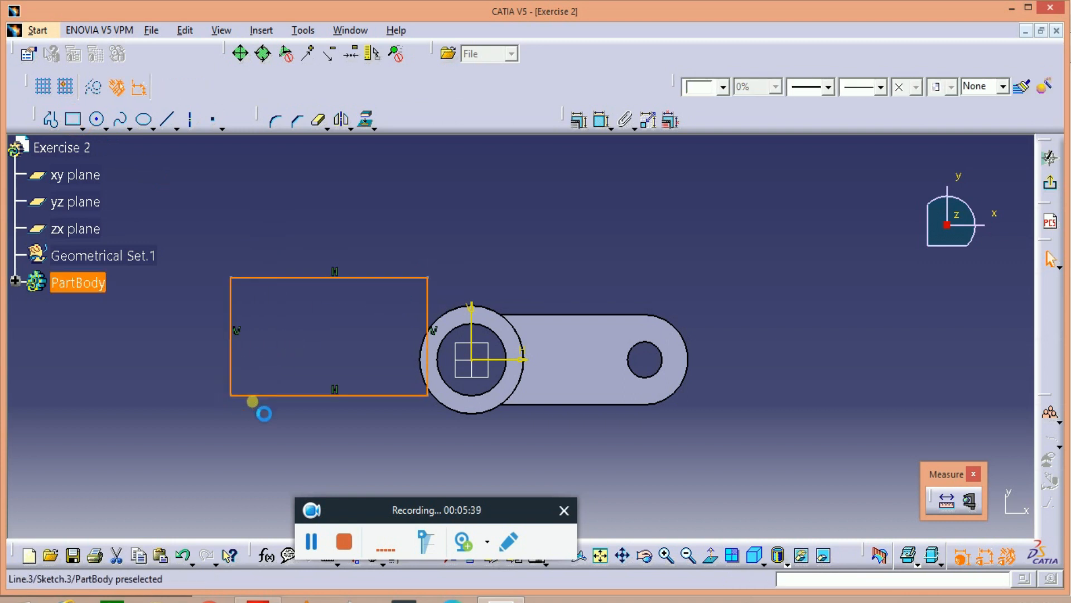
Make the rectangle's lower corner nearest the origin coincident with the cylinder's outer circular edge.
click(427, 394)
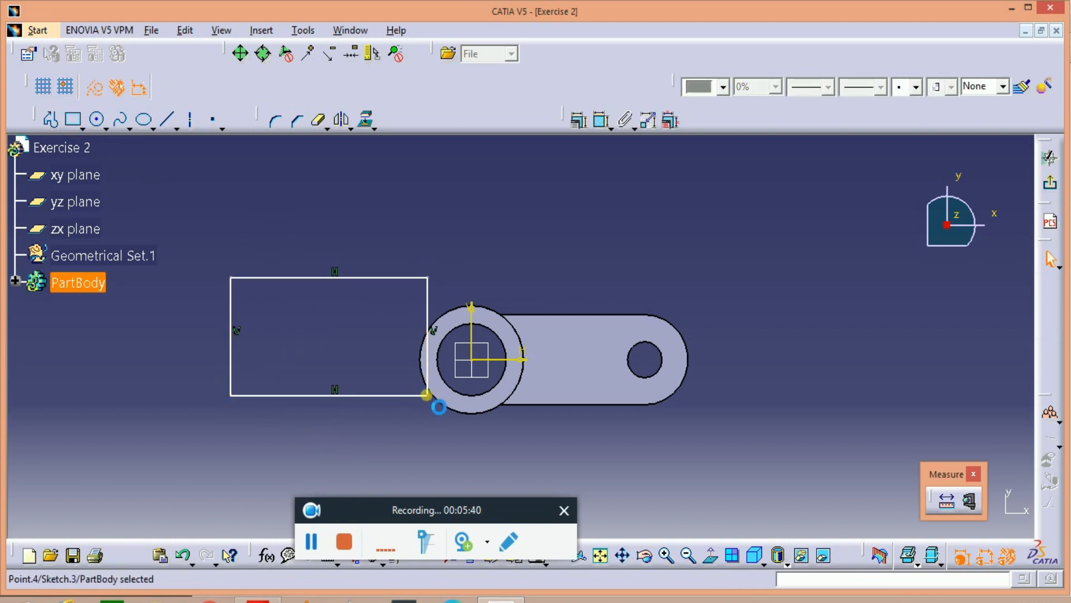
ctrl+click(484, 412)
click(601, 122)
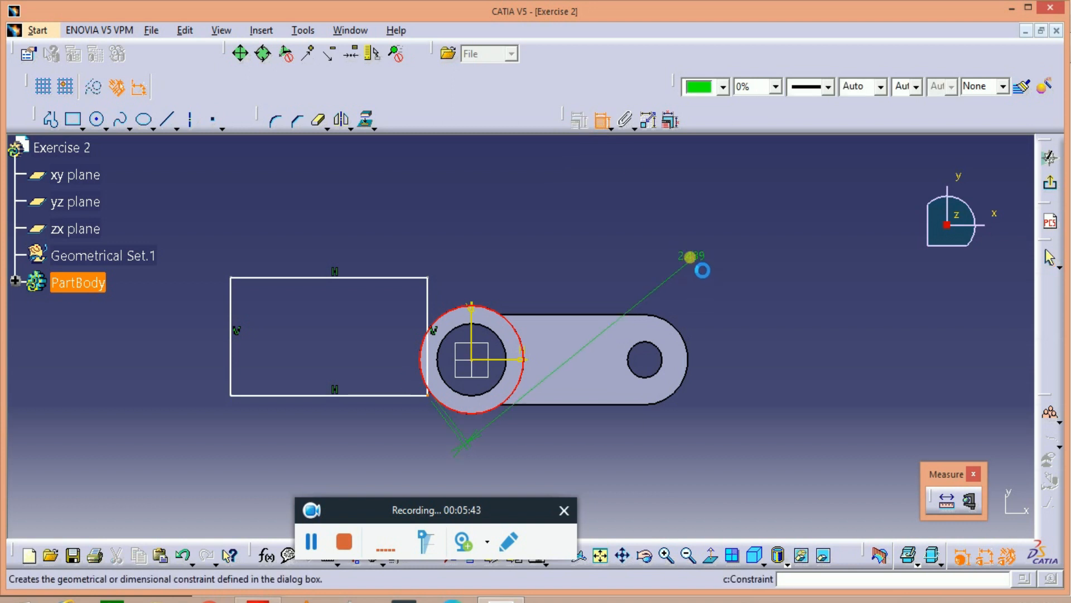
key(Escape)
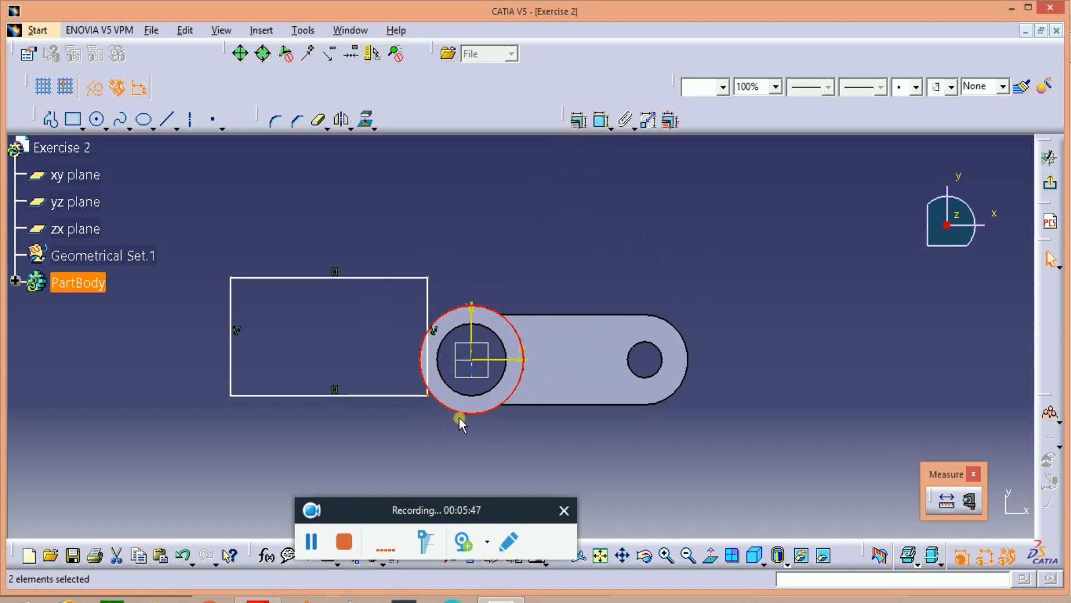
click(578, 119)
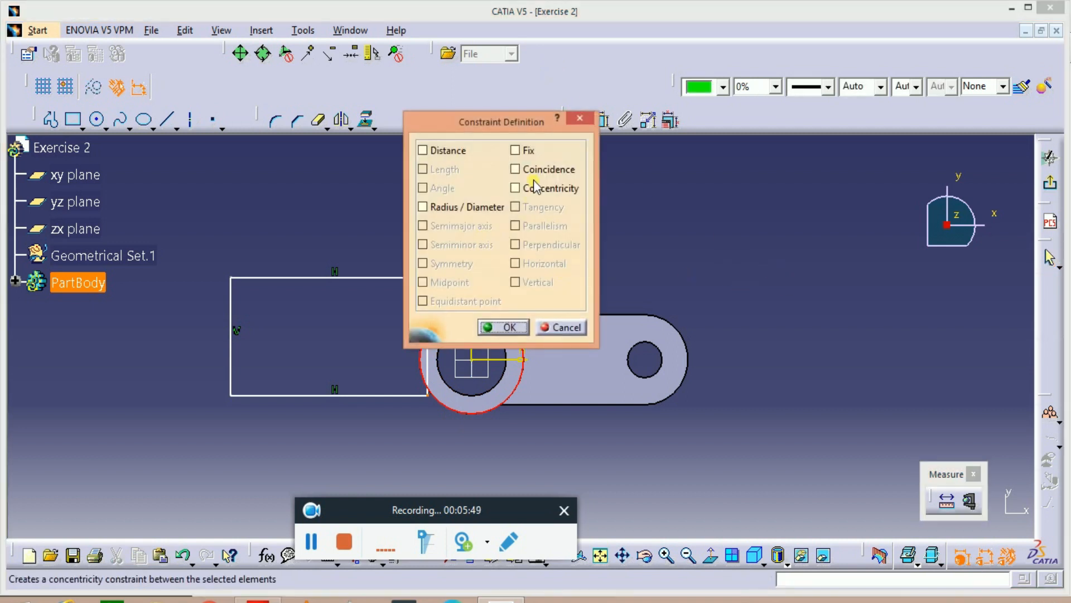
click(534, 174)
click(504, 327)
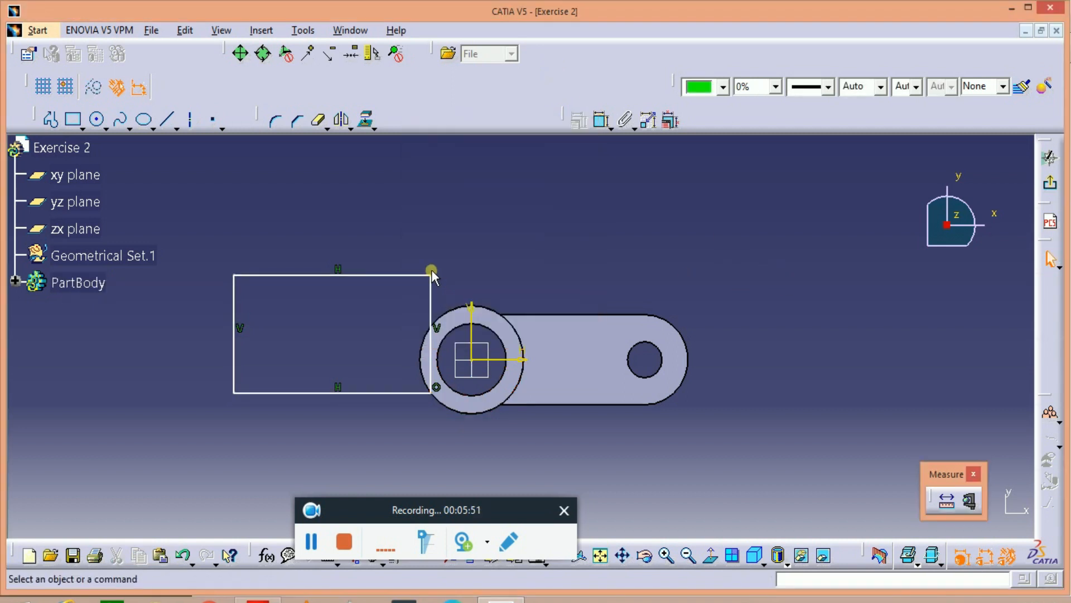
Make the rectangle's upper corner nearest the origin coincident with the cylinder's outer circular edge.
click(431, 276)
ctrl+click(484, 307)
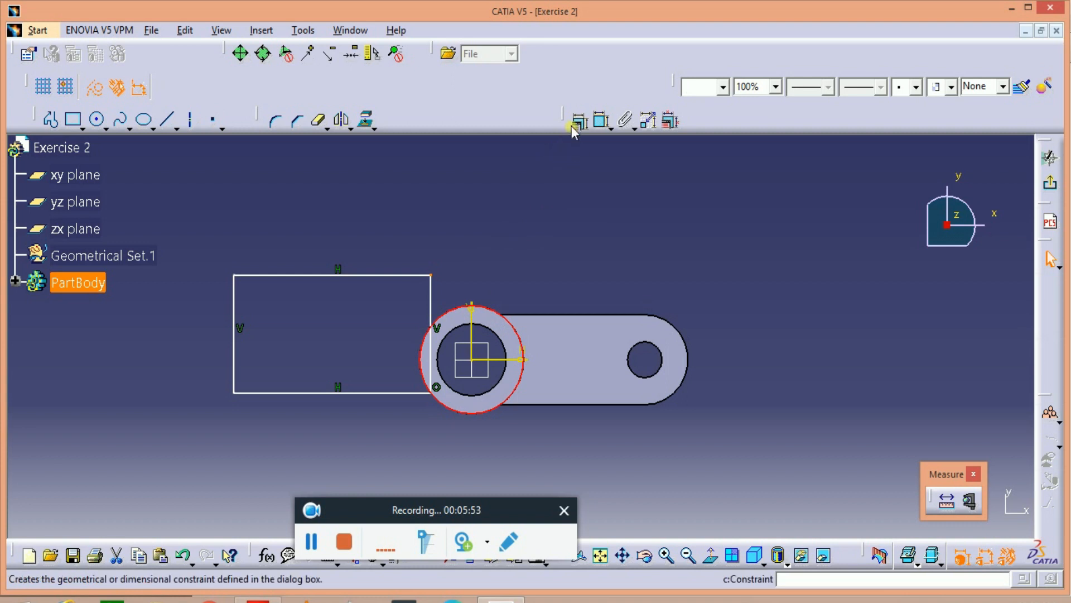
click(578, 119)
click(511, 170)
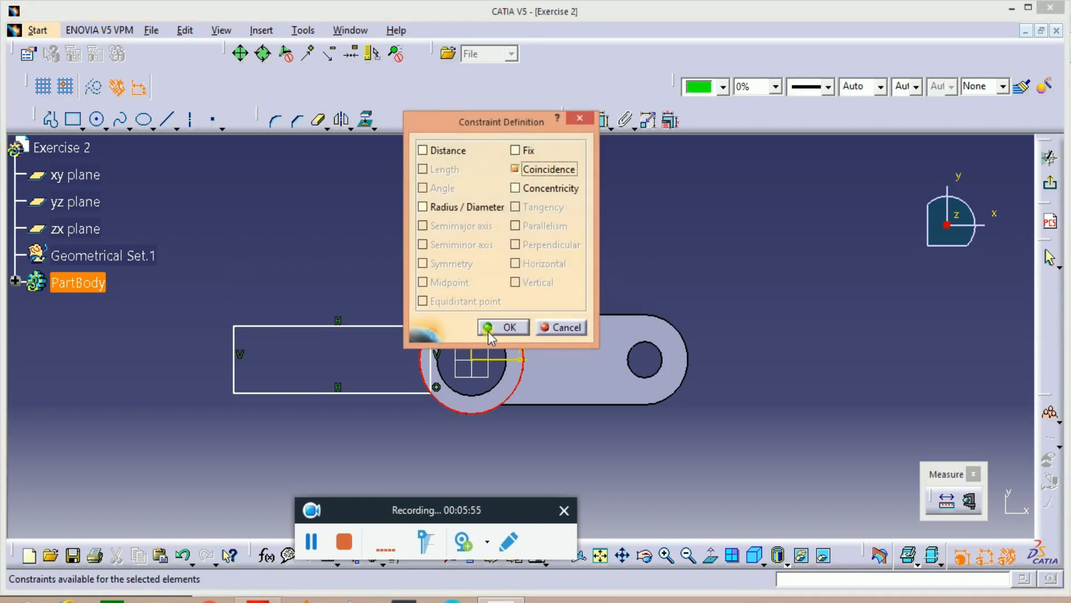
click(501, 326)
Dimension the rectangle's outer vertical side and set its length to 60 mm.
click(601, 120)
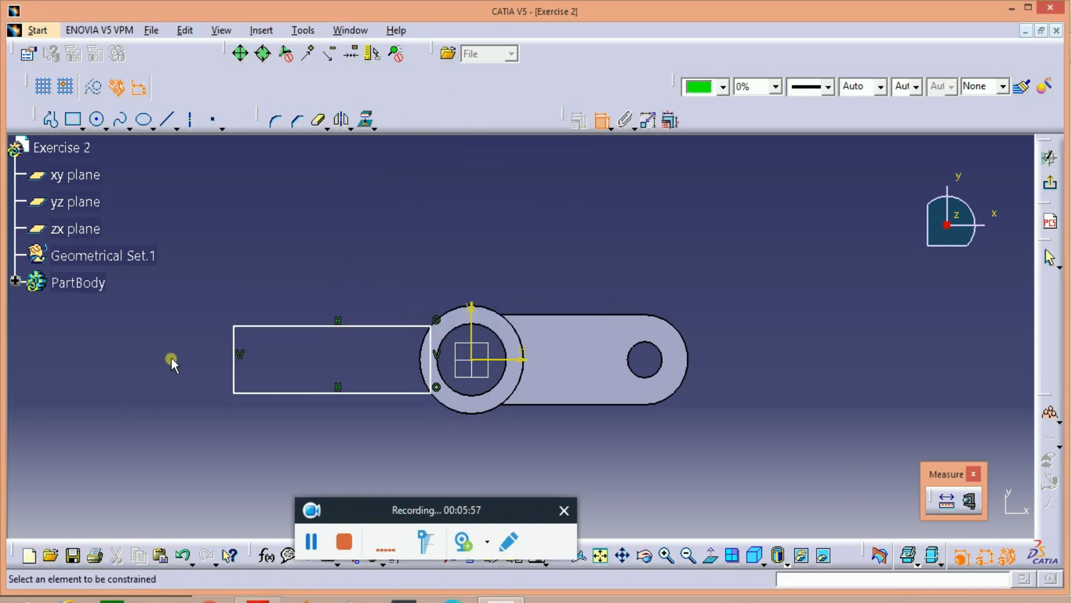
click(236, 341)
double_click(170, 339)
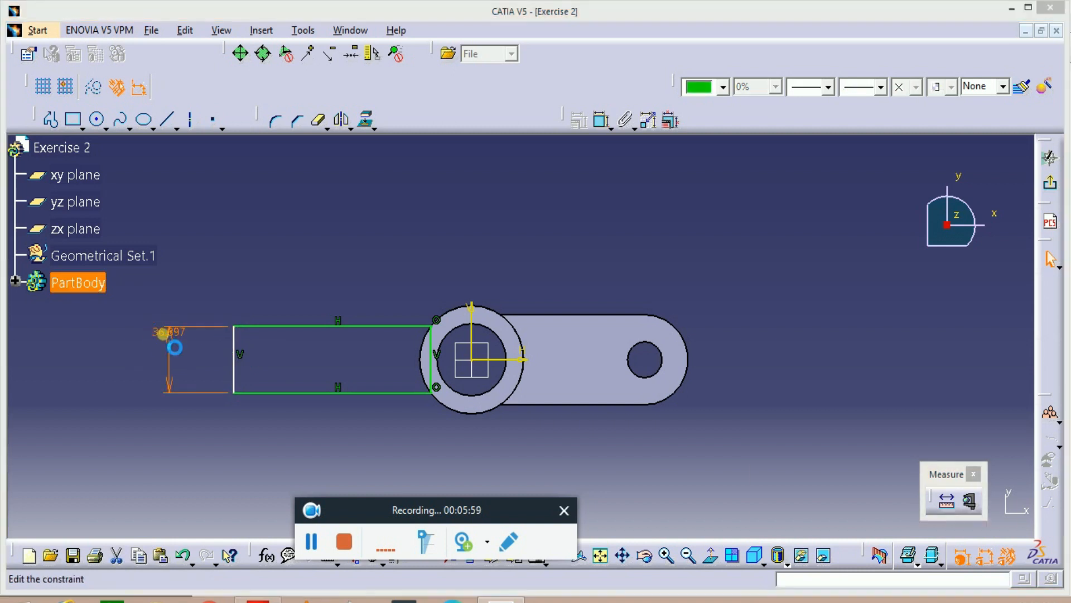
text(60mm)
key(Return)
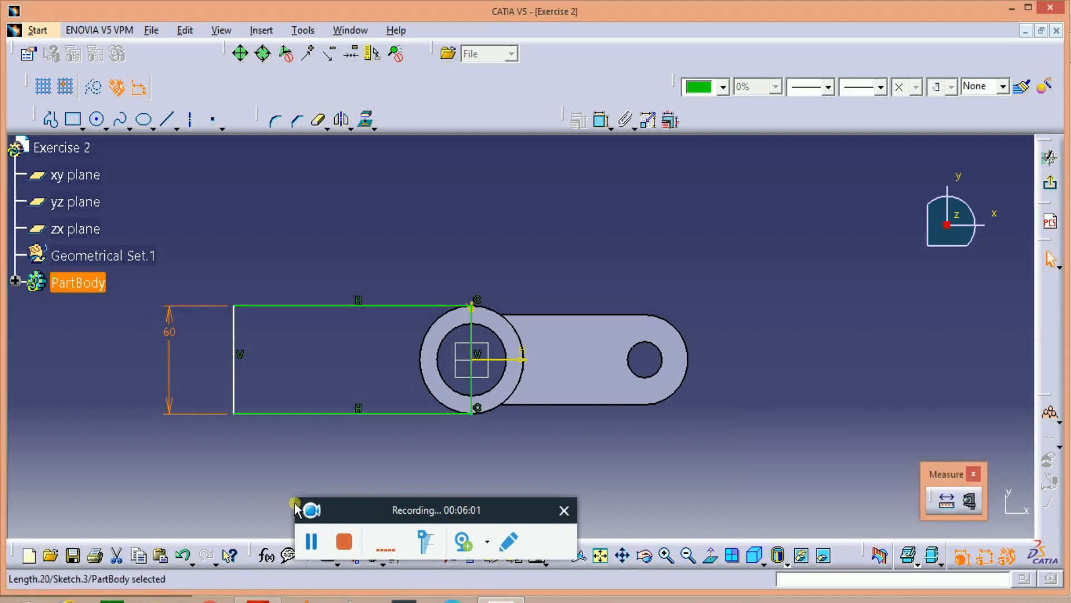
Consult the drawing, then dimension the distance between the rectangle's two vertical sides and set it to 75 mm.
key(alt+Tab)
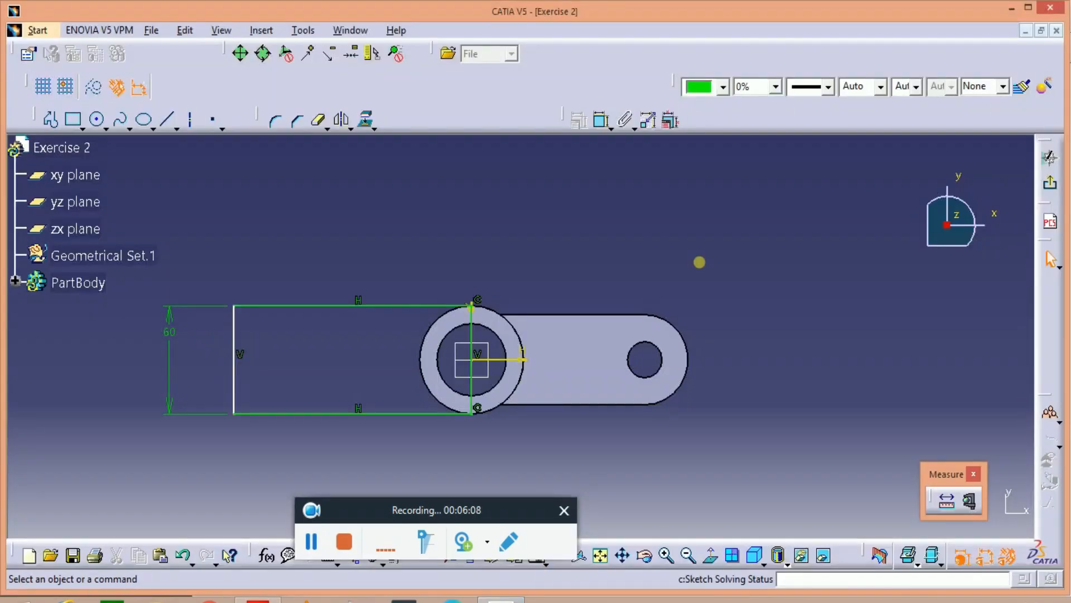
key(alt+Tab)
click(599, 121)
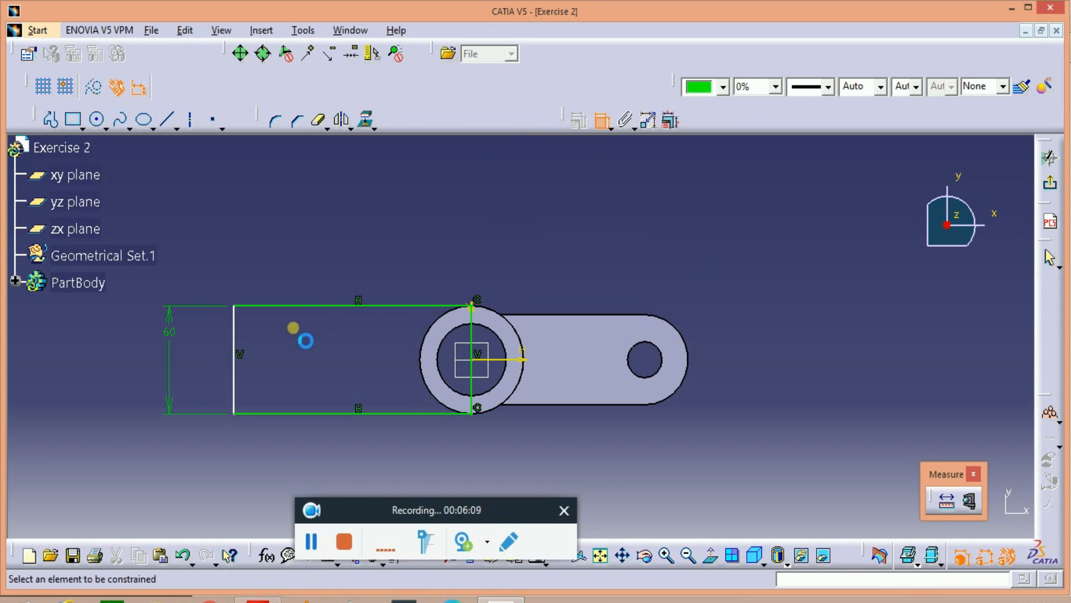
click(236, 323)
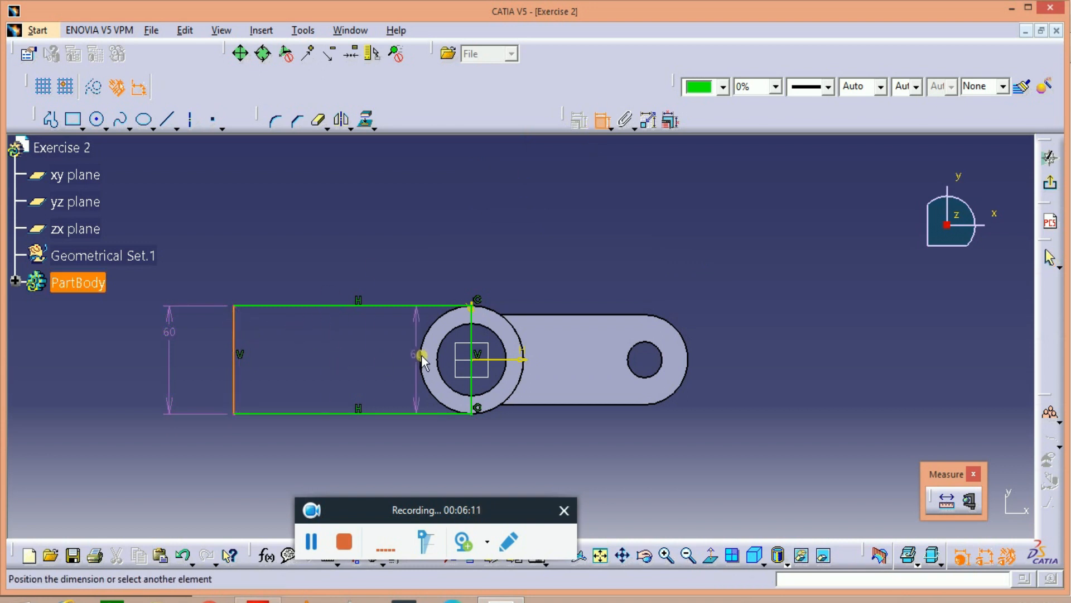
click(472, 358)
click(406, 272)
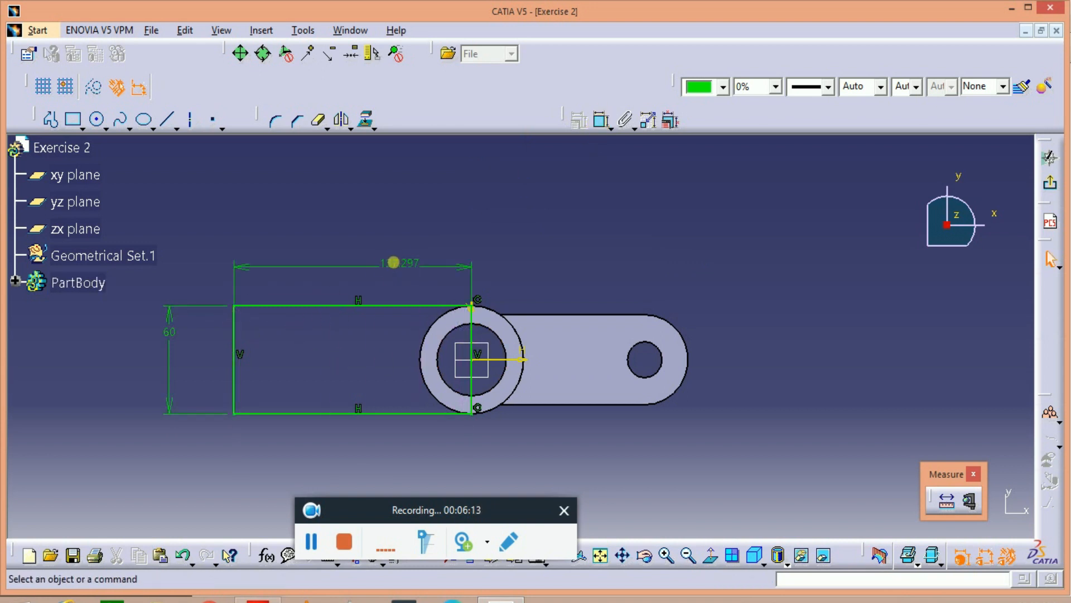
double_click(401, 269)
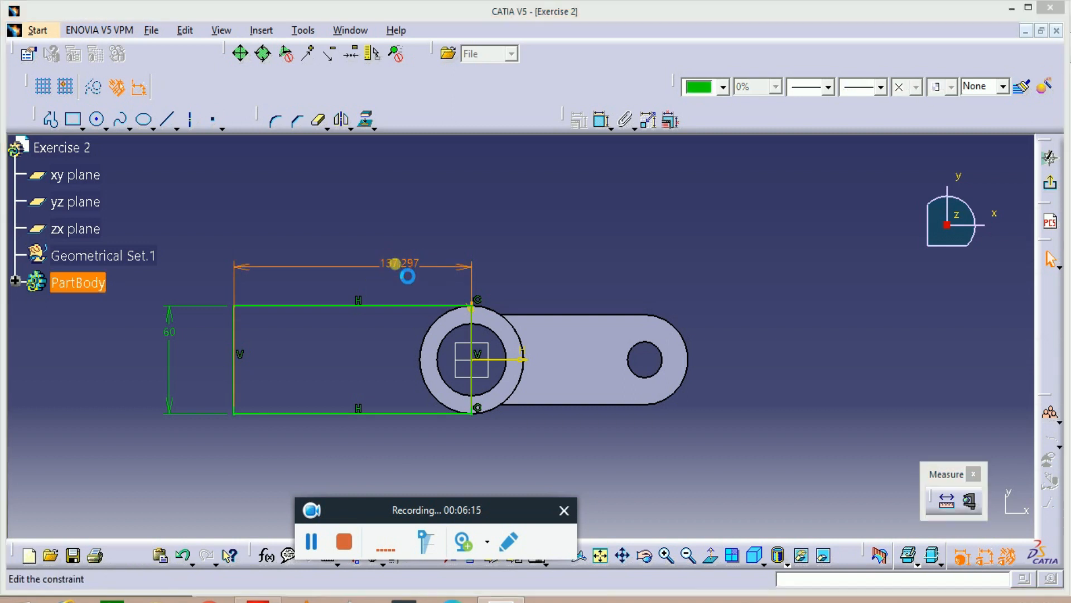
text(75mm)
key(Return)
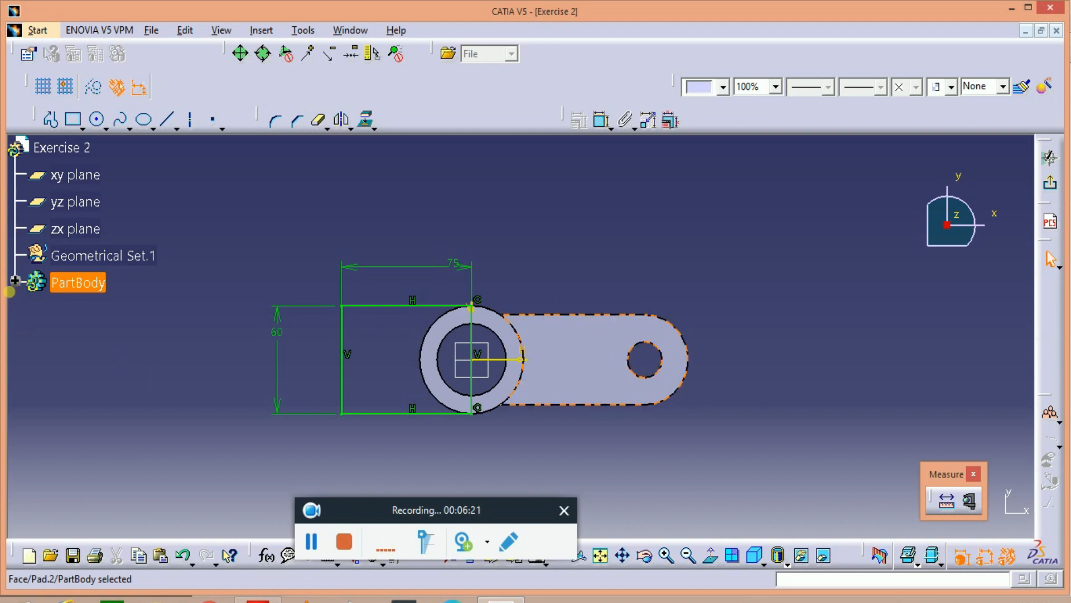
Delete the rectangle's inner vertical side, which crosses the cylinder's bore.
click(15, 281)
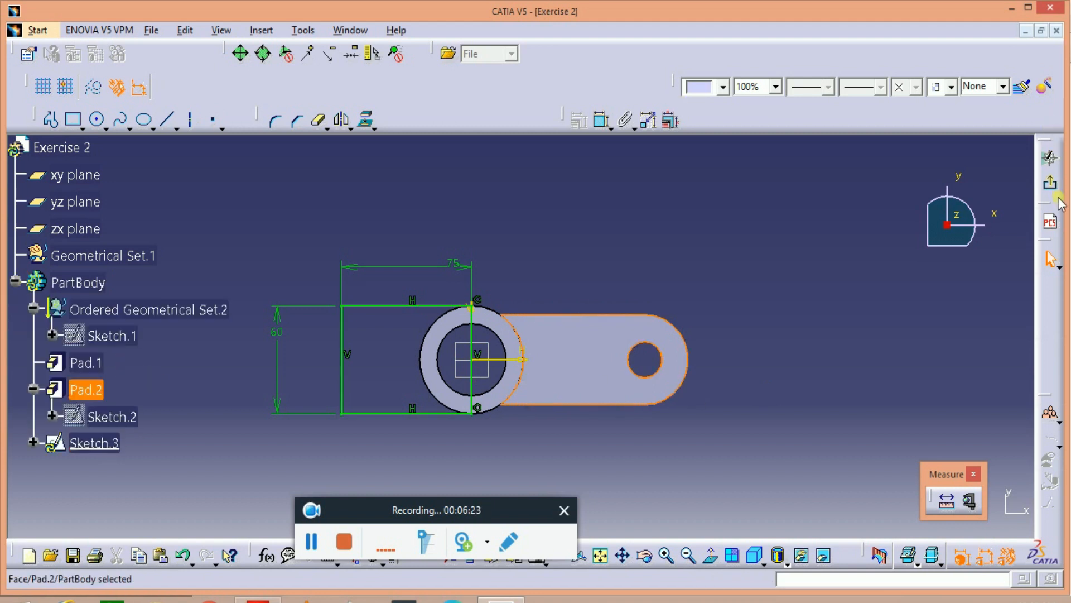
click(641, 280)
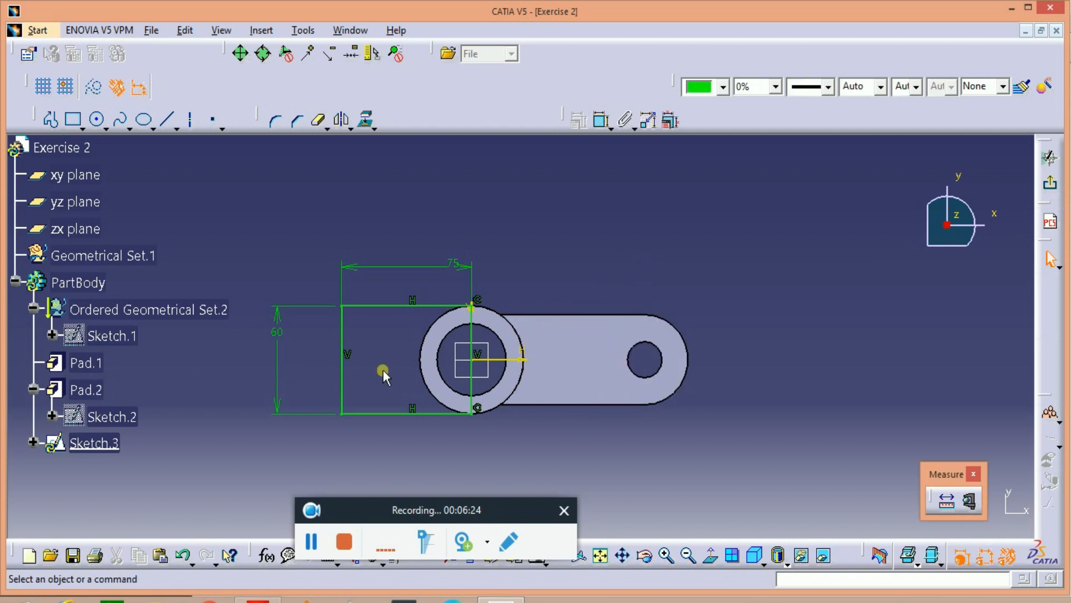
click(471, 391)
key(Delete)
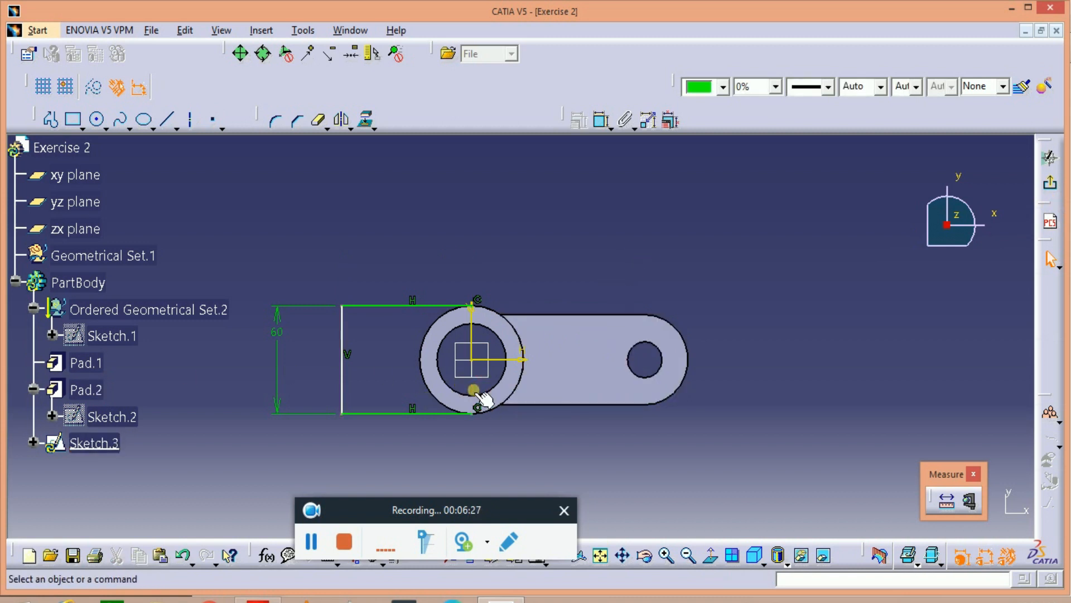
Dimension the distance from the remaining outer vertical side to the sketch's vertical axis.
click(602, 120)
click(343, 336)
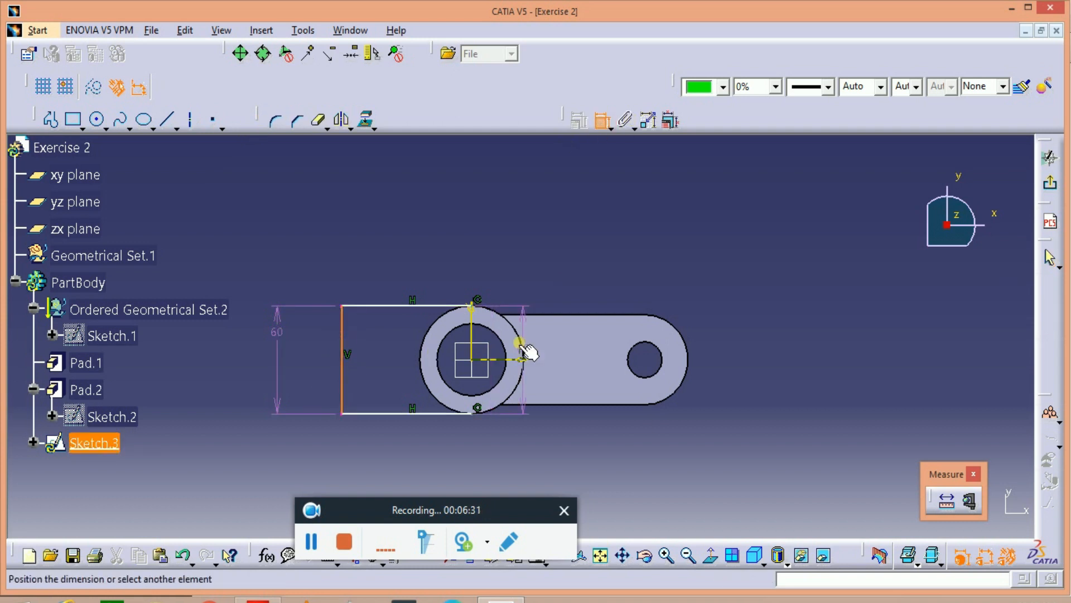
click(473, 352)
click(428, 221)
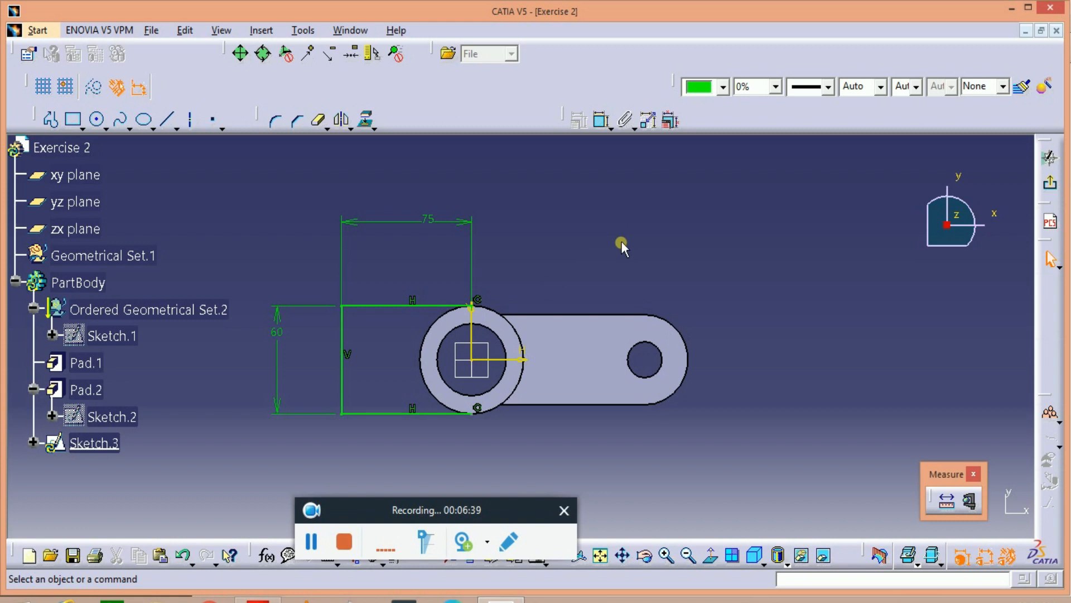
Project the cylinder's outer circular edge into the sketch and trim away its half on the arm's side.
click(369, 119)
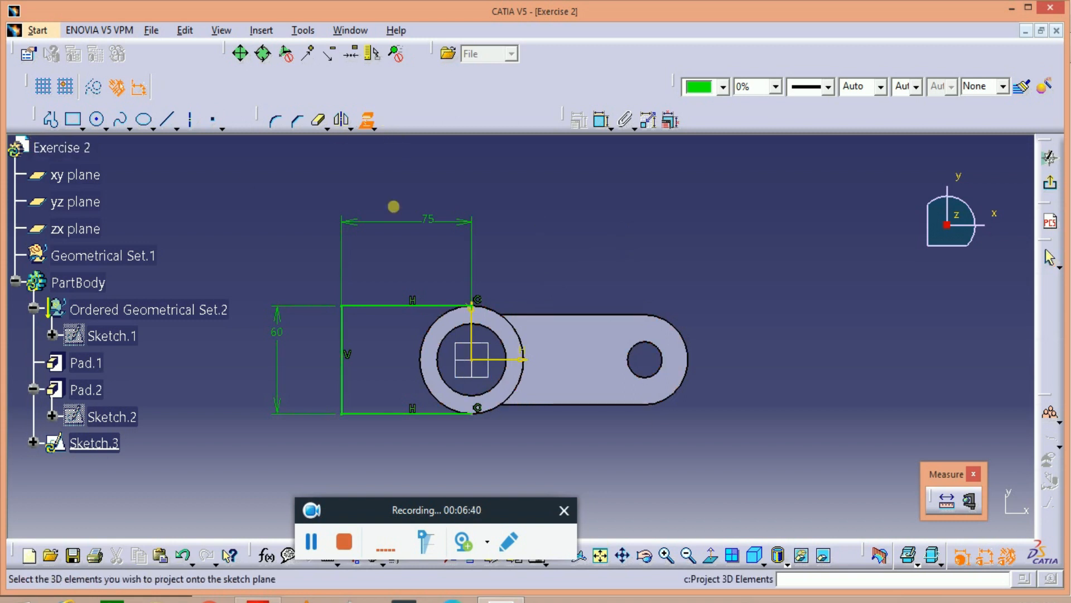
click(440, 334)
click(554, 263)
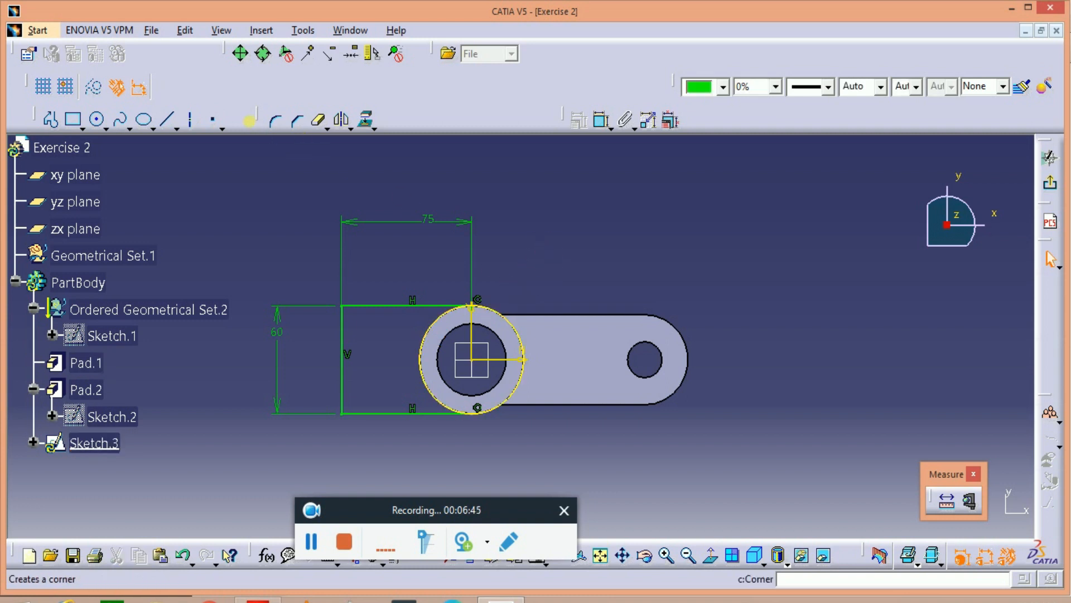
click(318, 120)
click(505, 336)
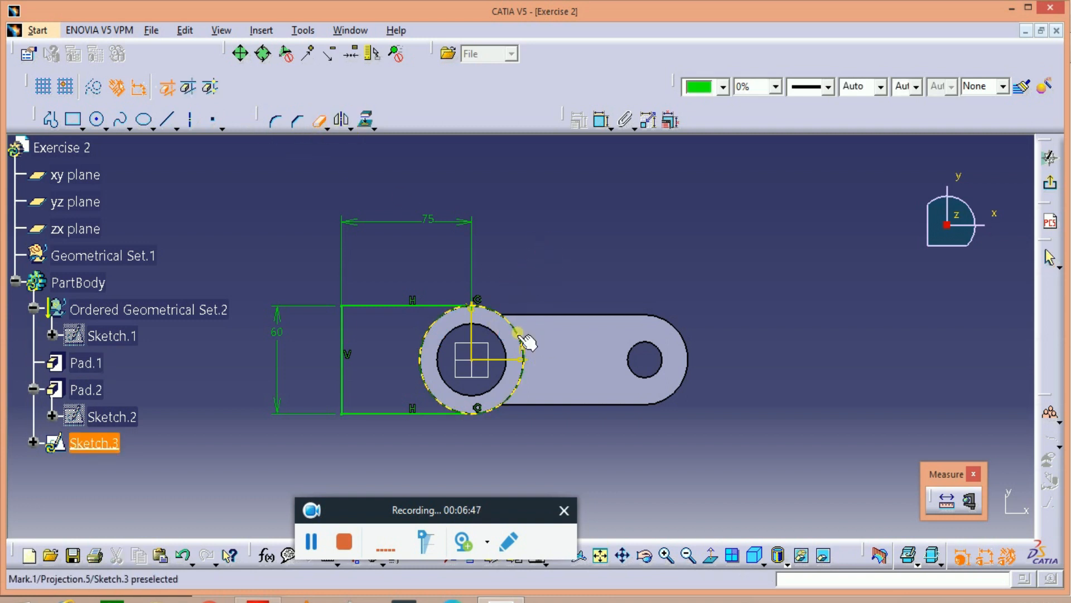
Exit the sketch and pad the base profile 15 mm.
click(1050, 158)
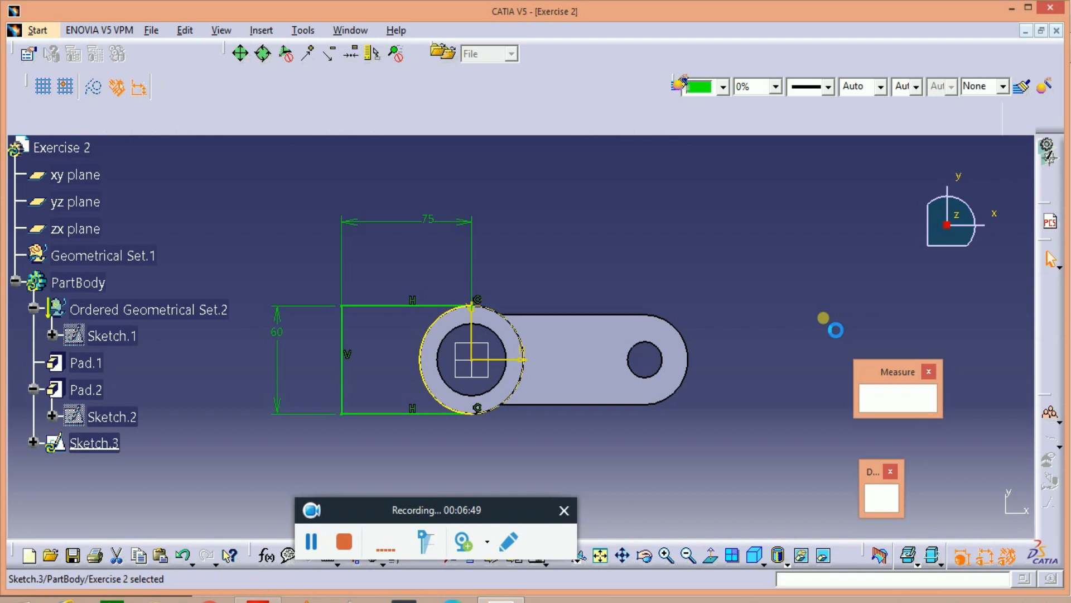
click(146, 87)
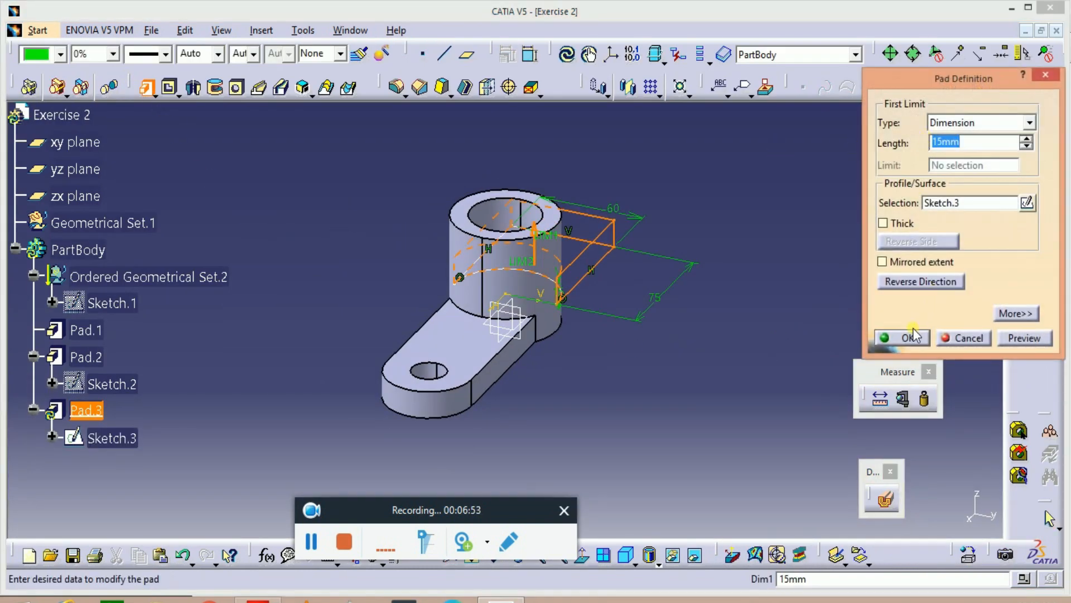
click(912, 336)
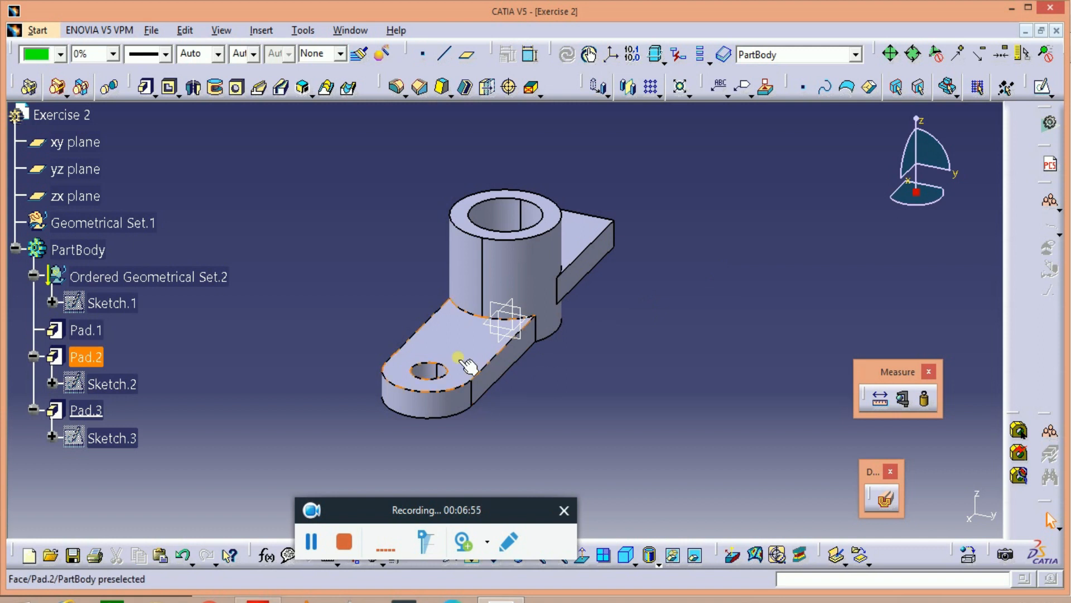
Open the rounded arm's Sketch.2 for editing and consult the drawing for the small hole's distance from the cylinder axis.
click(469, 366)
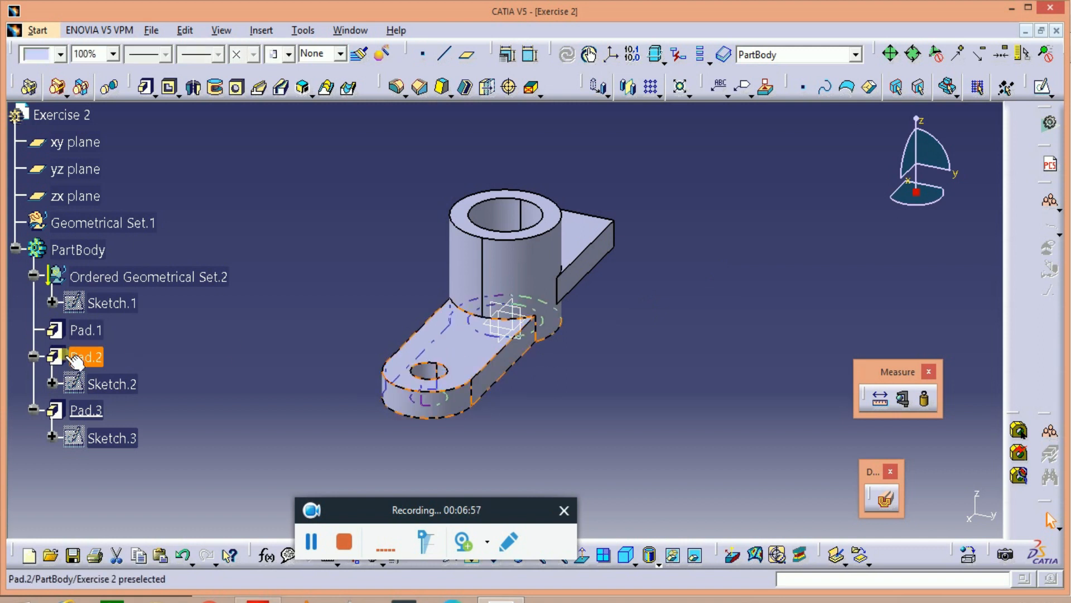
double_click(99, 384)
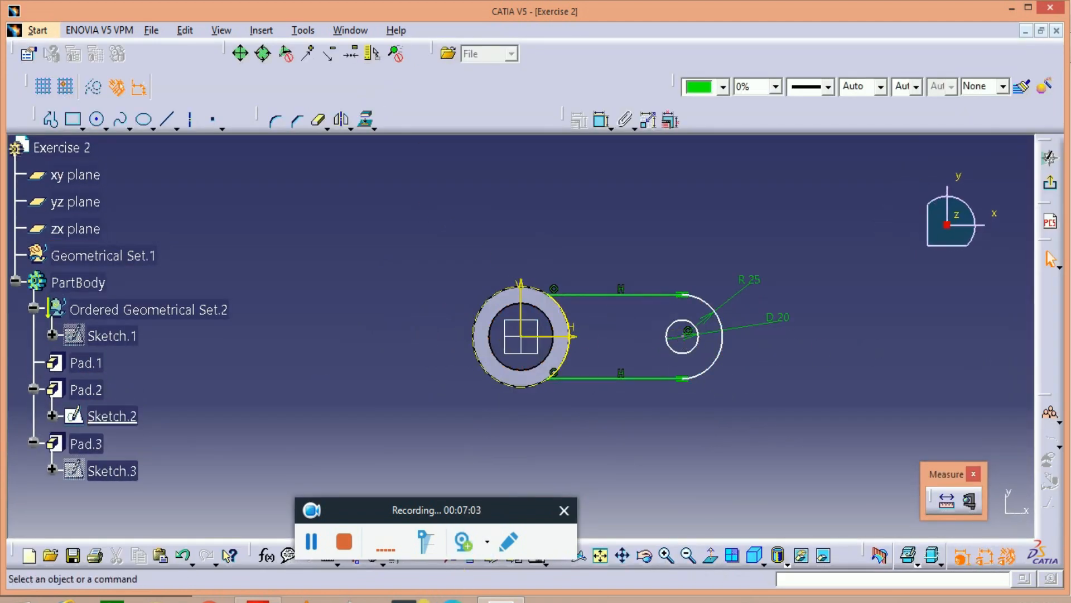
click(258, 599)
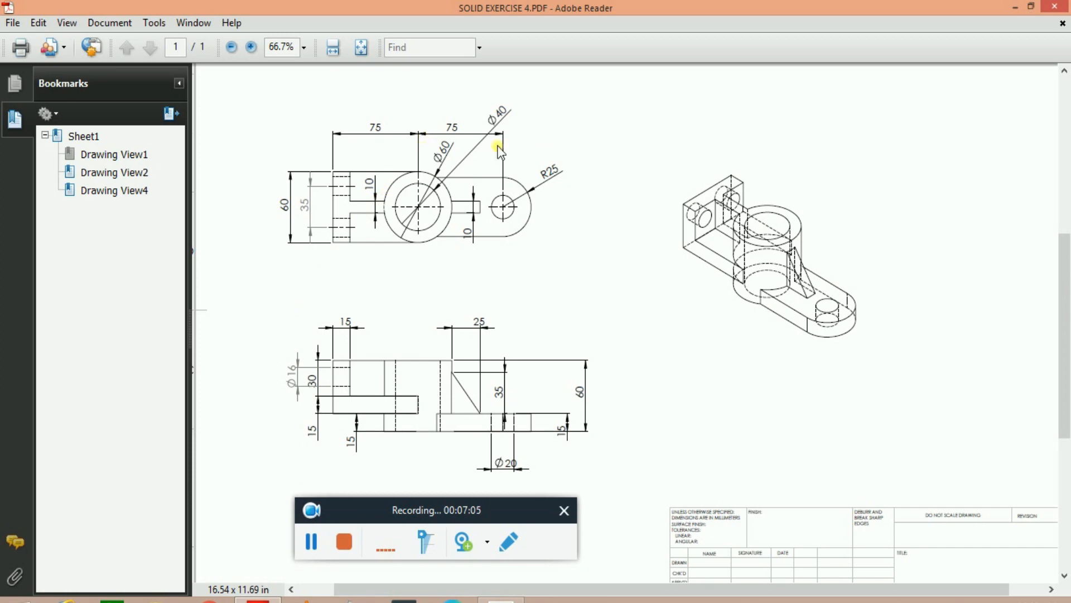
click(501, 599)
Dimension the small hole's centre from the sketch's vertical axis, set the distance to 75 mm and exit the sketch.
click(601, 120)
click(522, 308)
click(689, 335)
click(608, 271)
double_click(596, 257)
text(7)
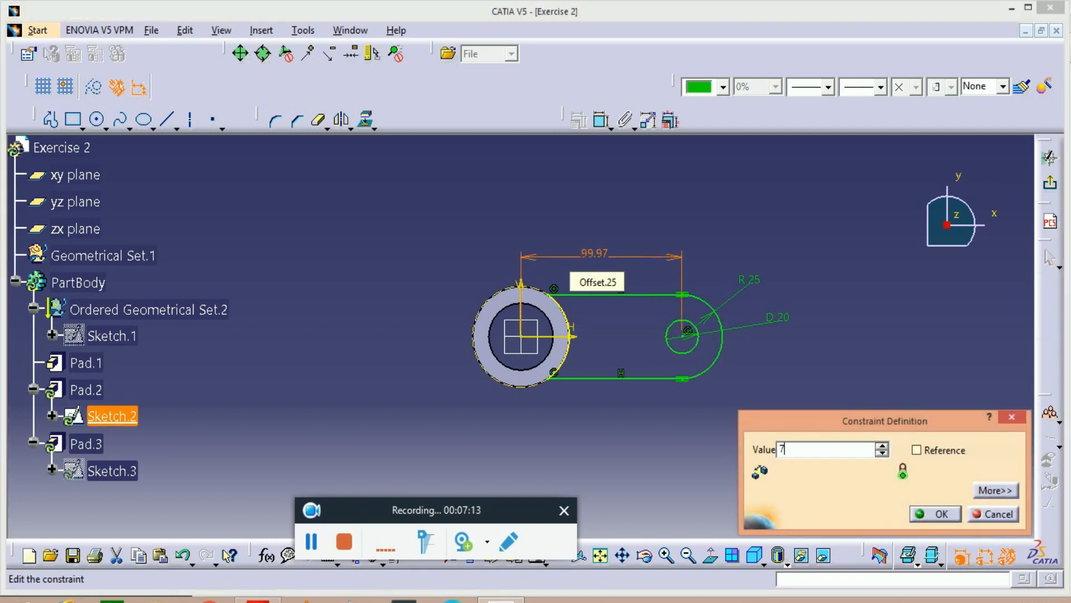
text(5)
key(Return)
click(1052, 186)
middle_drag(688, 310, 550, 496)
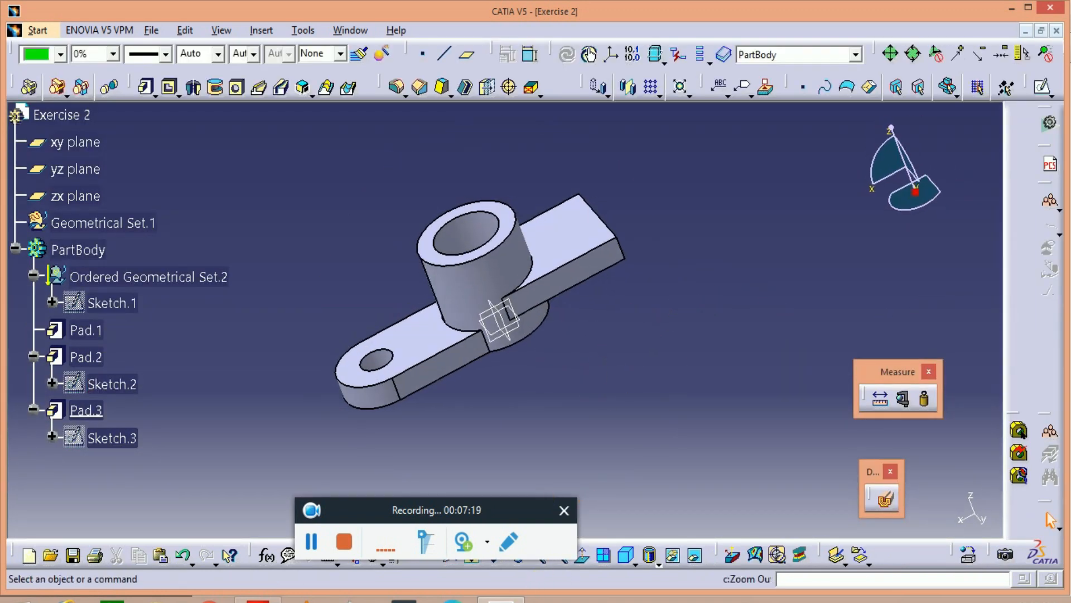
Consult the drawing and start a sketch on the rectangular base's upper face, viewed square on.
key(alt+Tab)
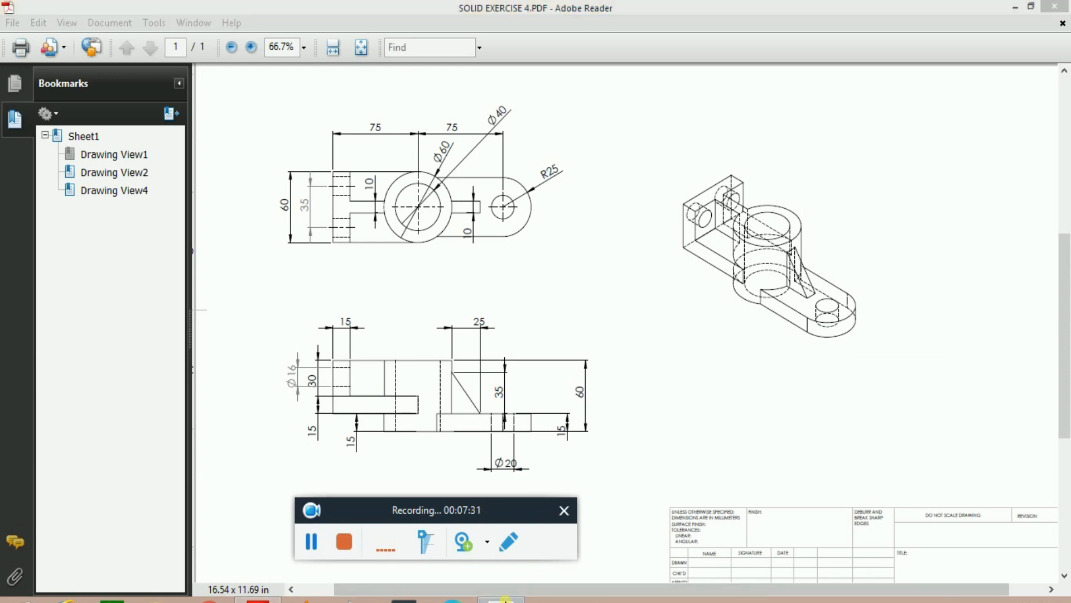
key(alt+Tab)
click(580, 224)
click(1043, 88)
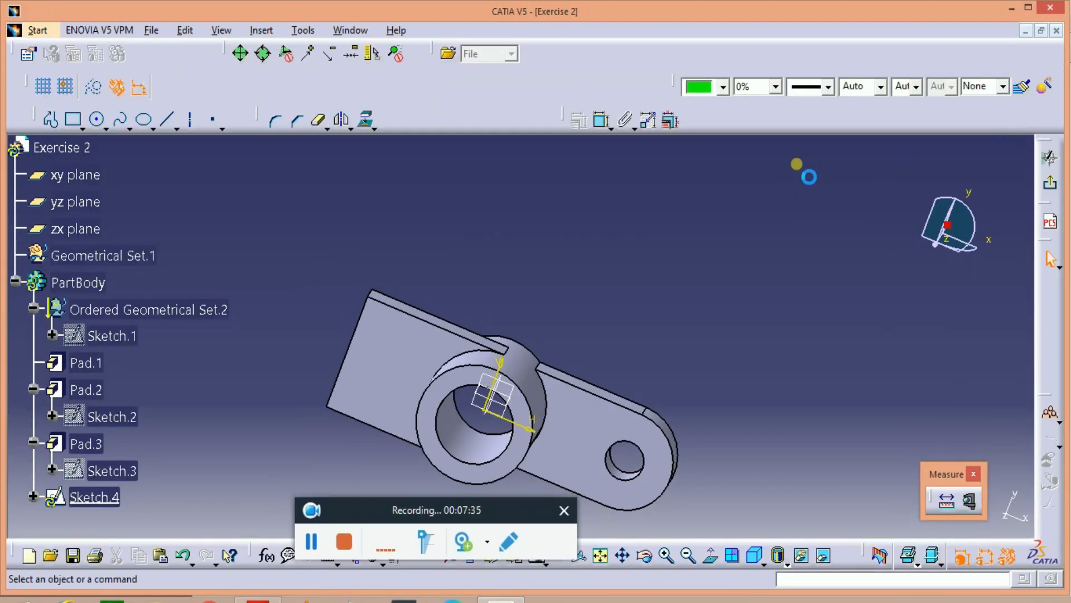
middle_drag(746, 291, 771, 201)
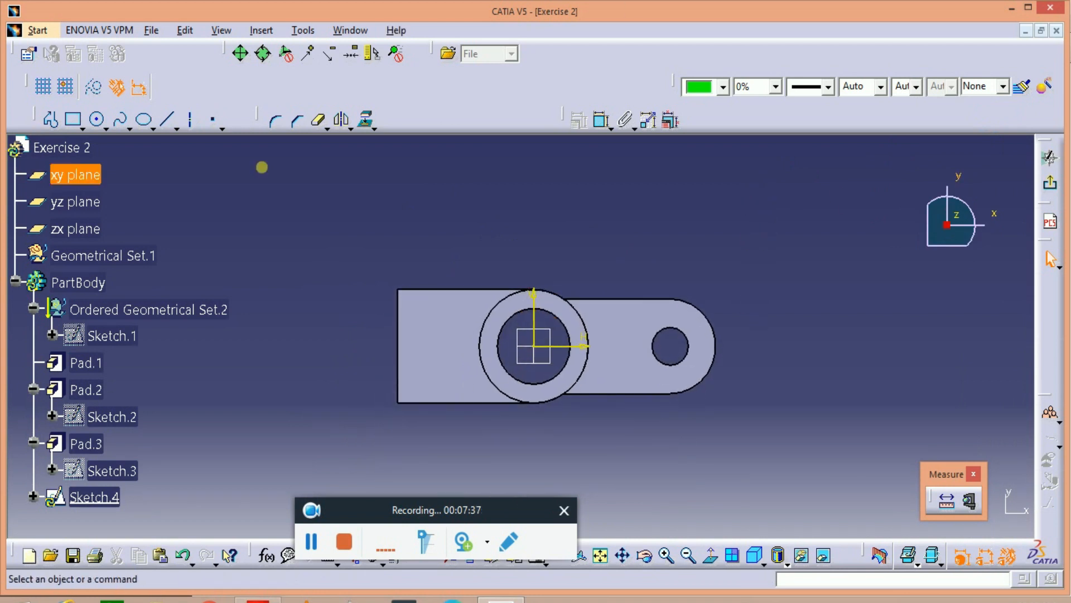
Project the base's outer short edge into the sketch and convert it to construction geometry.
click(366, 119)
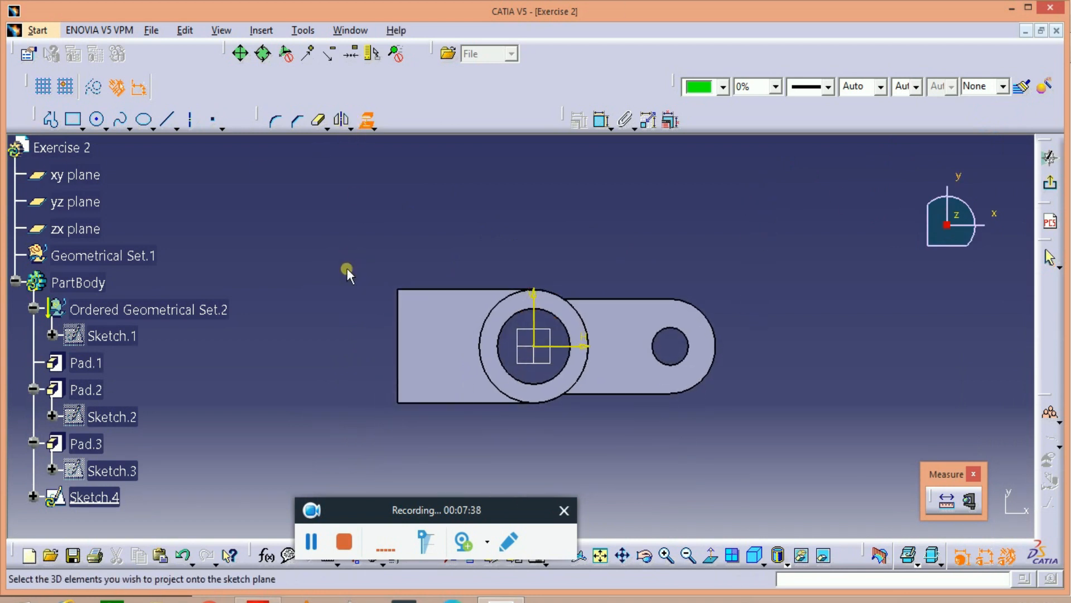
click(399, 311)
click(93, 86)
click(369, 125)
click(614, 341)
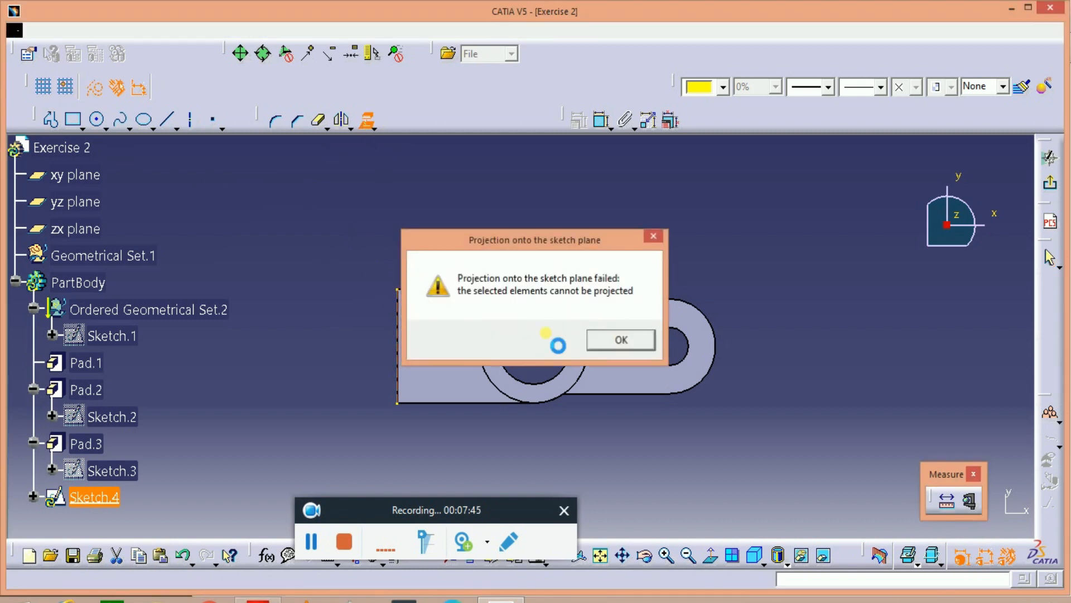
click(366, 121)
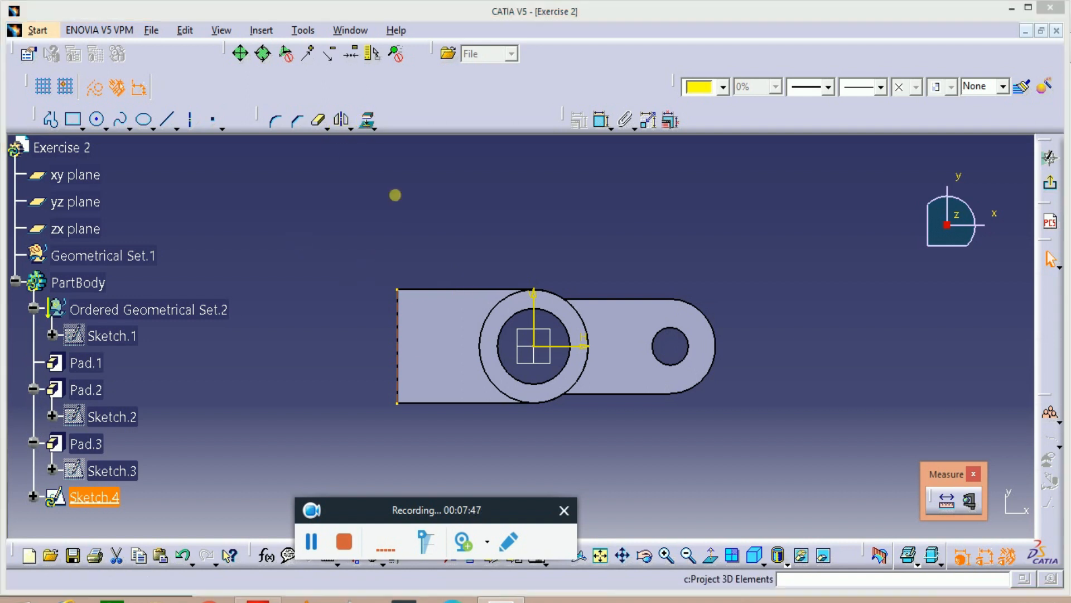
click(621, 341)
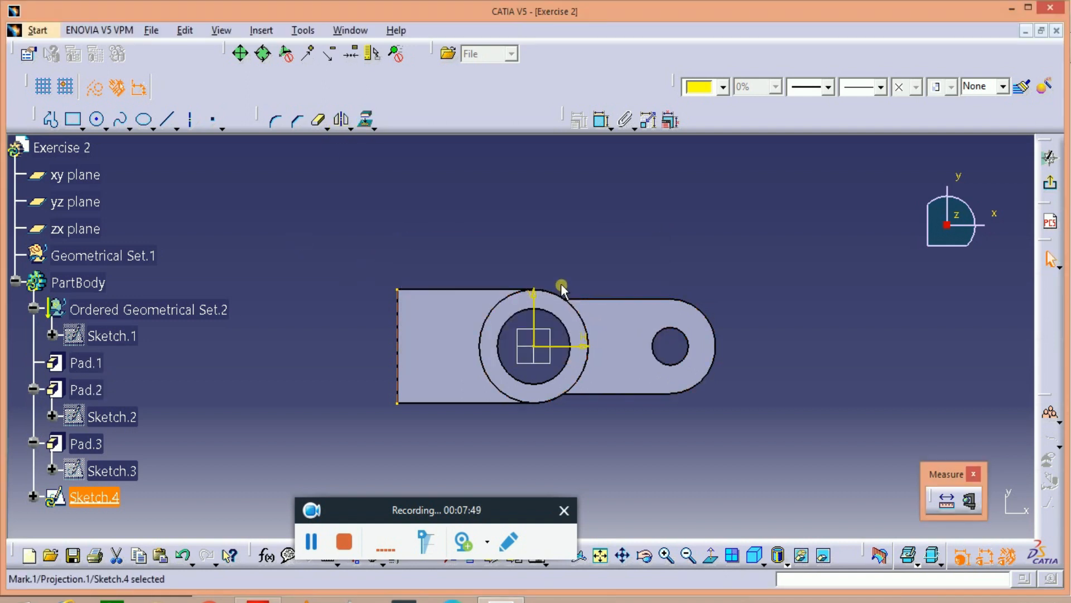
Project the base's two long edges into the sketch as construction geometry.
click(366, 122)
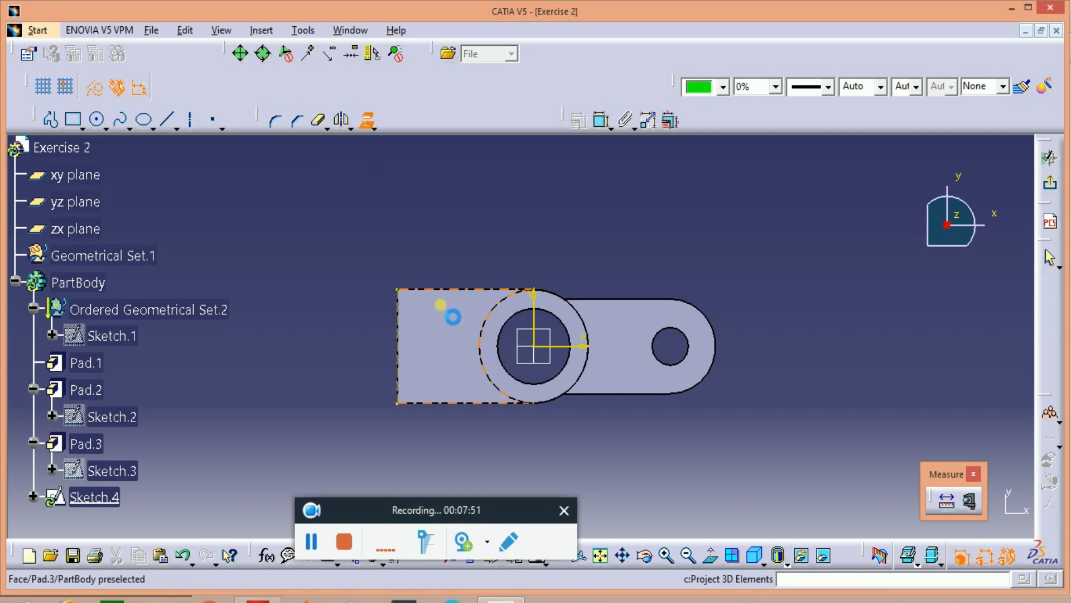
click(449, 288)
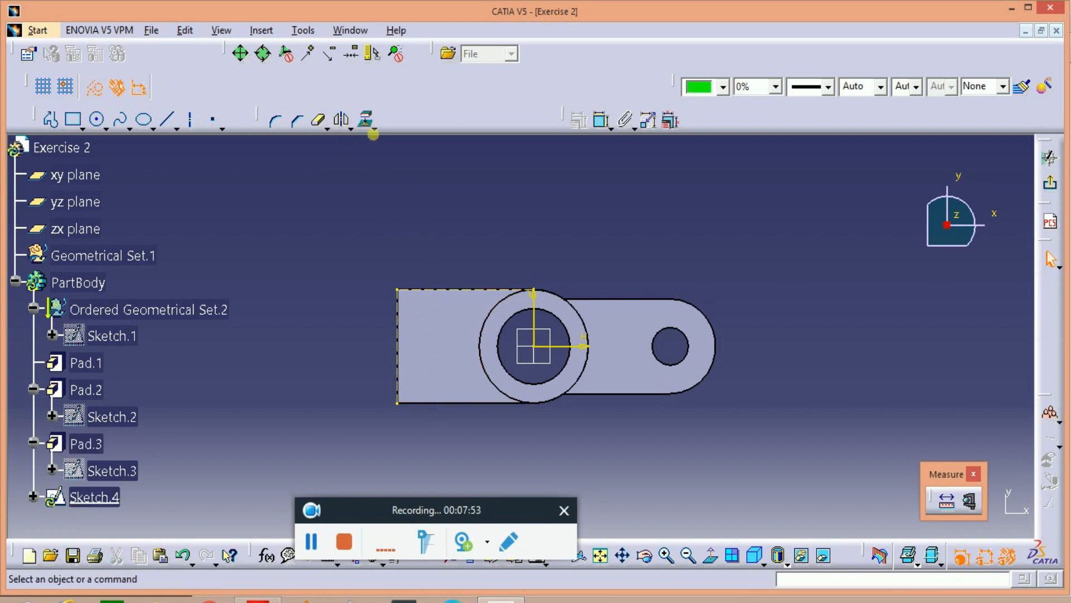
click(367, 121)
click(467, 402)
click(591, 438)
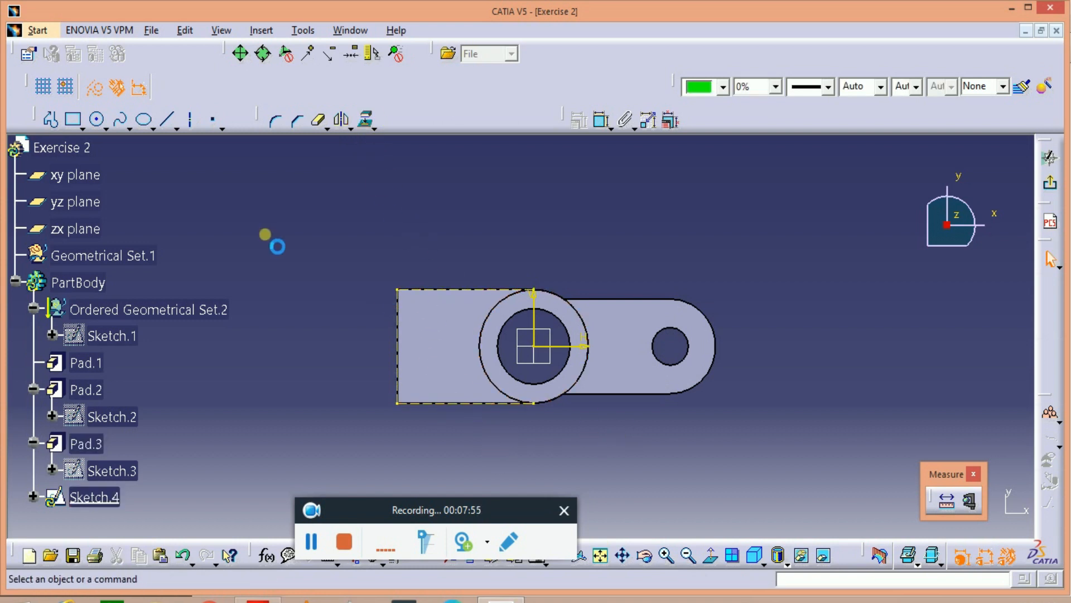
Draw a standard-geometry rectangle about 25 mm wide at the base's outer end, spanning between the two projected long edges.
click(95, 87)
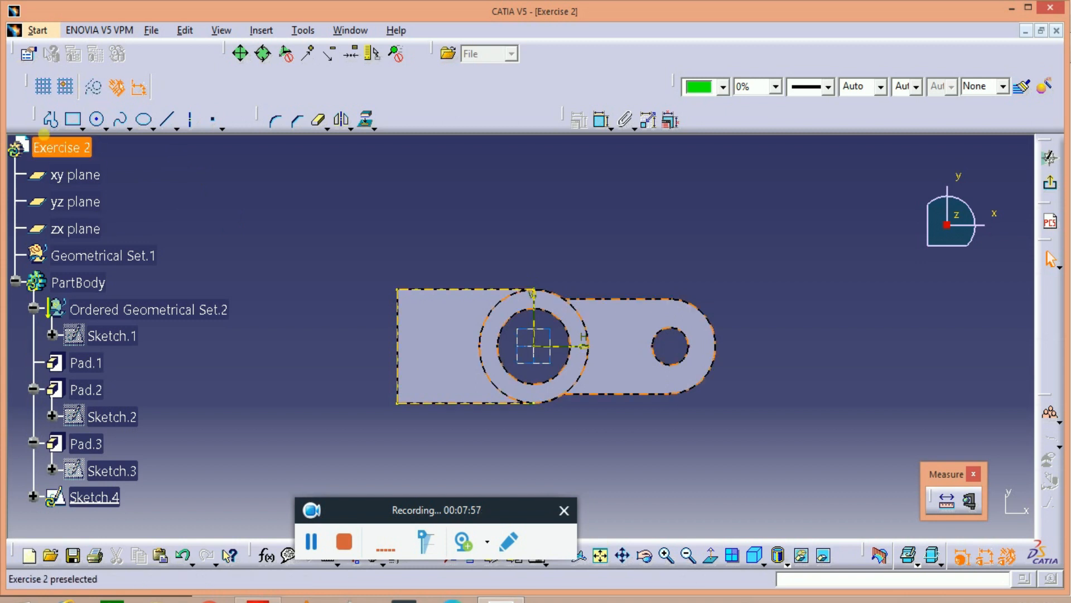
click(72, 129)
click(444, 289)
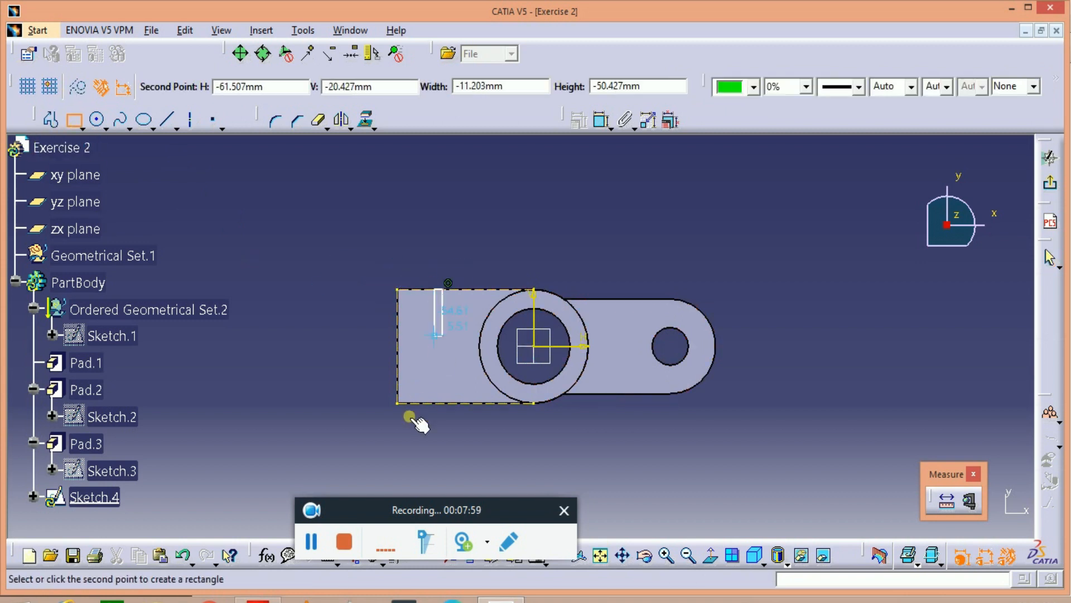
click(400, 402)
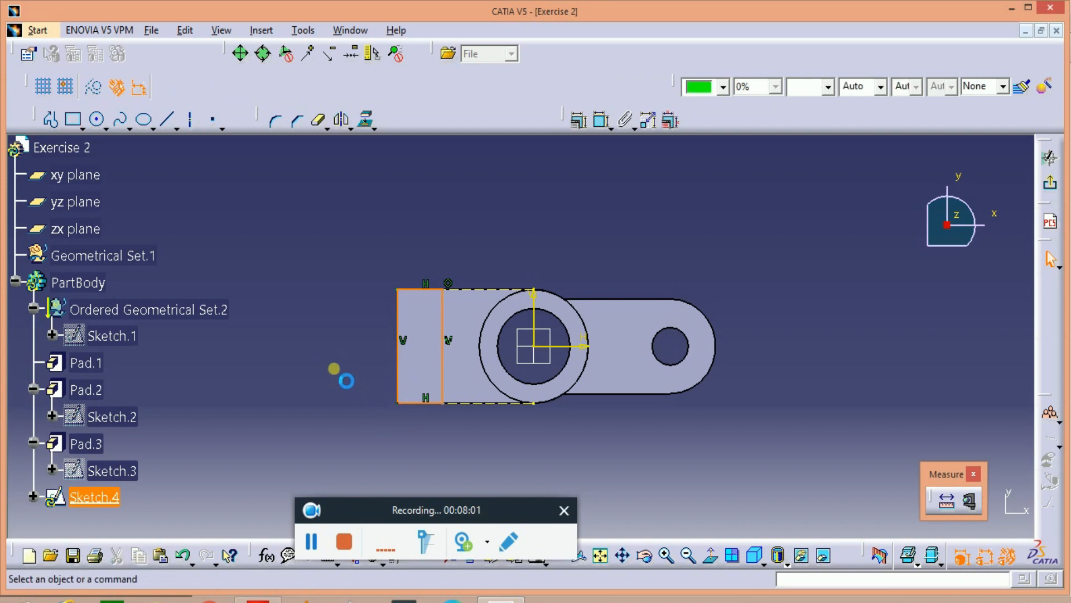
Dimension the width of the rectangle at the base's outer end and set it to 15 mm.
click(601, 120)
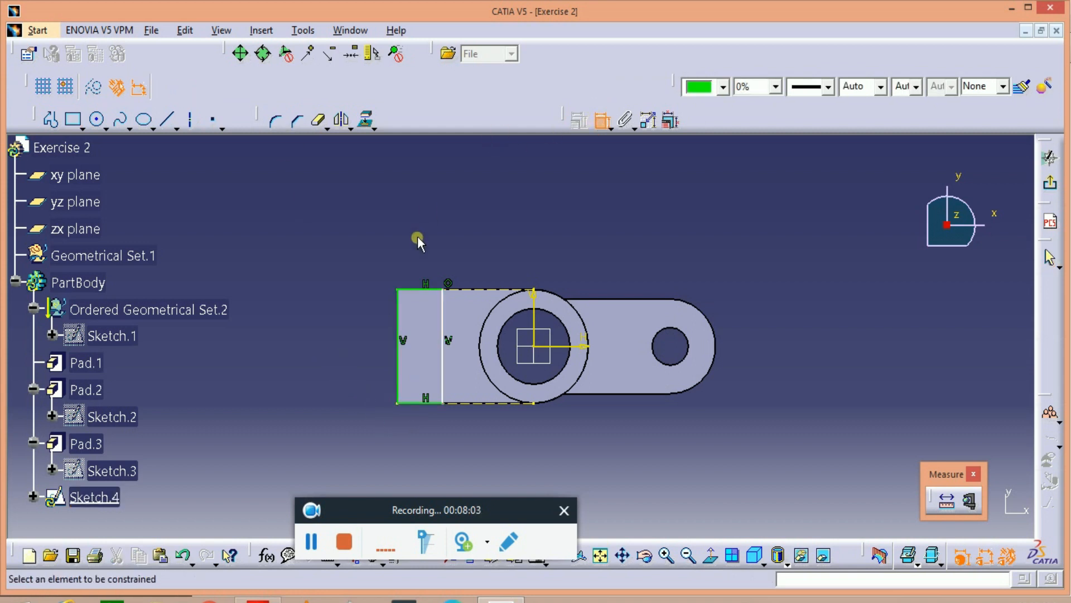
click(427, 289)
click(424, 256)
double_click(424, 249)
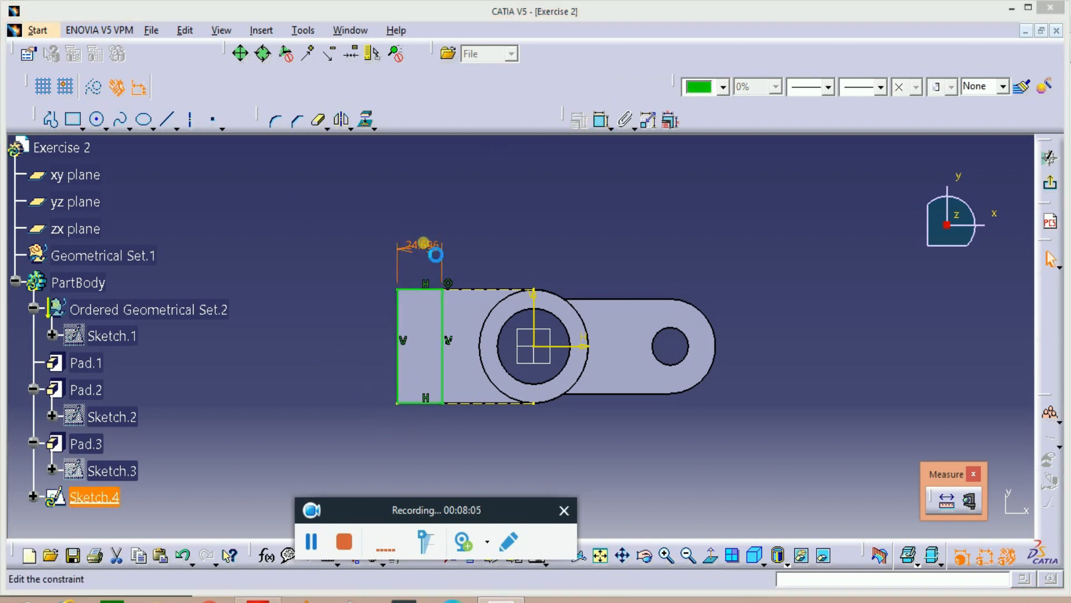
text(15)
key(Return)
click(675, 248)
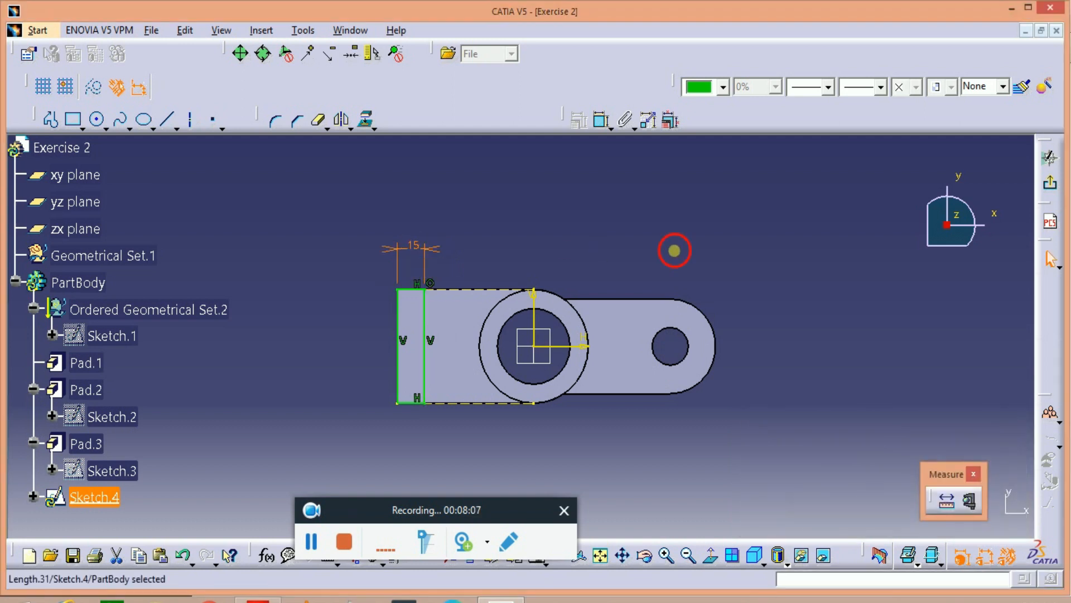
Finish the sketch, consult the drawing for the plate height and pad the rectangle 30 mm upward.
click(1052, 186)
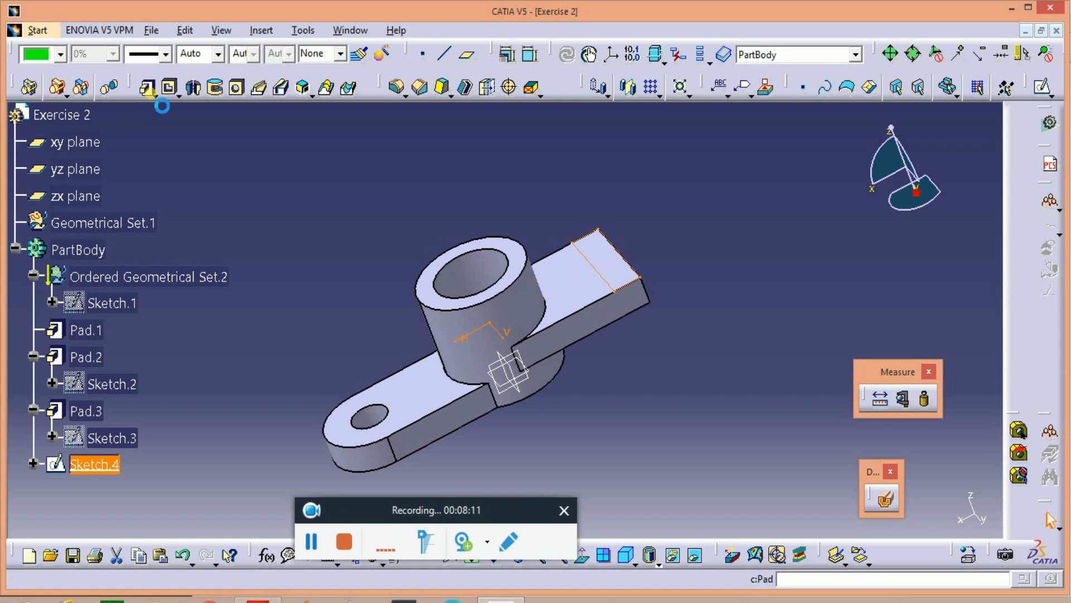
click(147, 88)
click(501, 600)
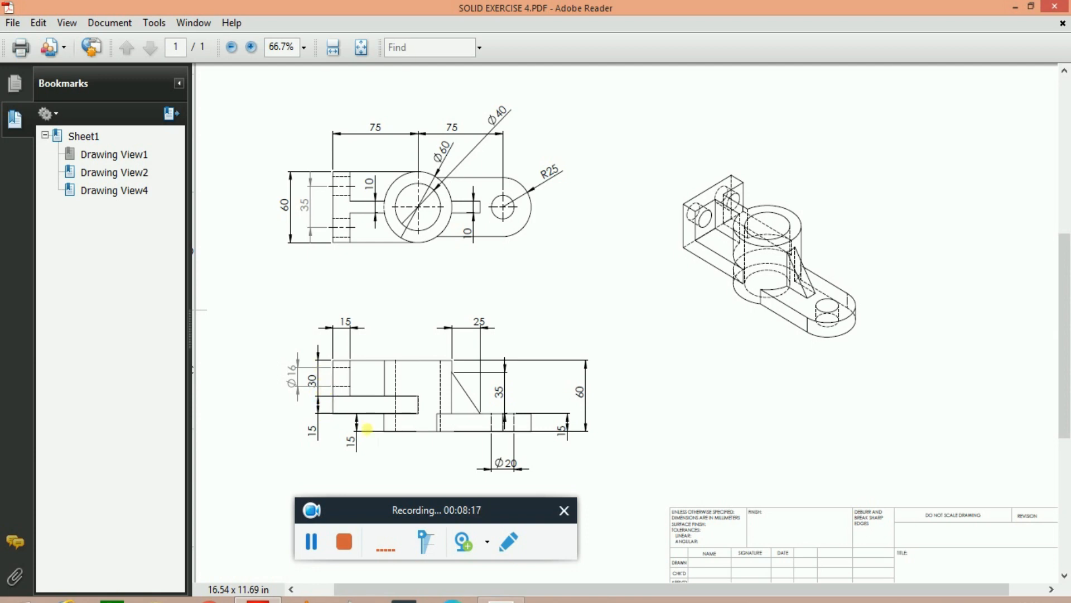
click(501, 600)
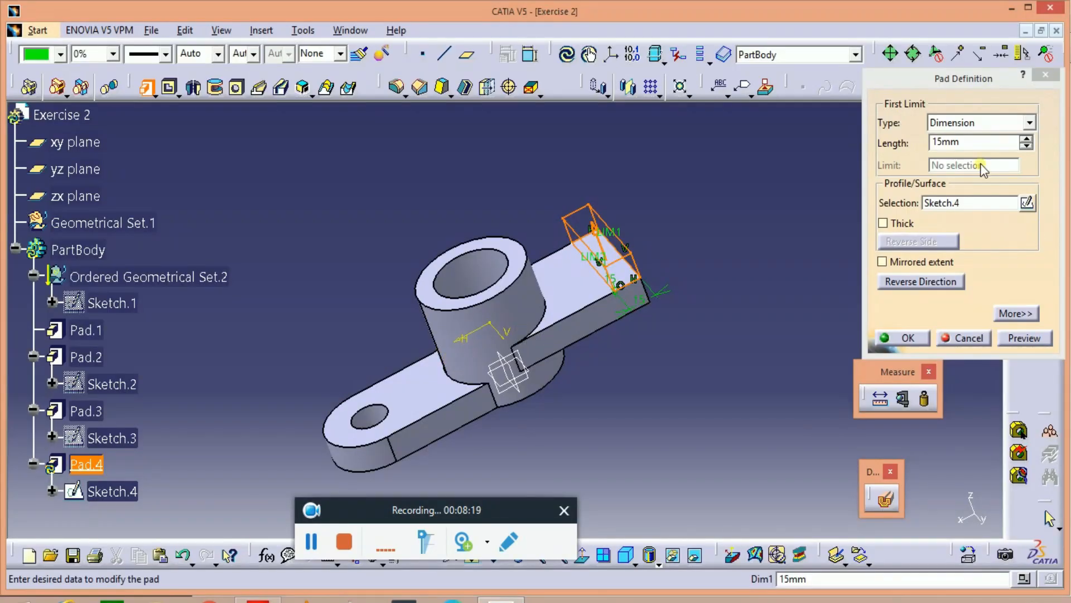
text(30)
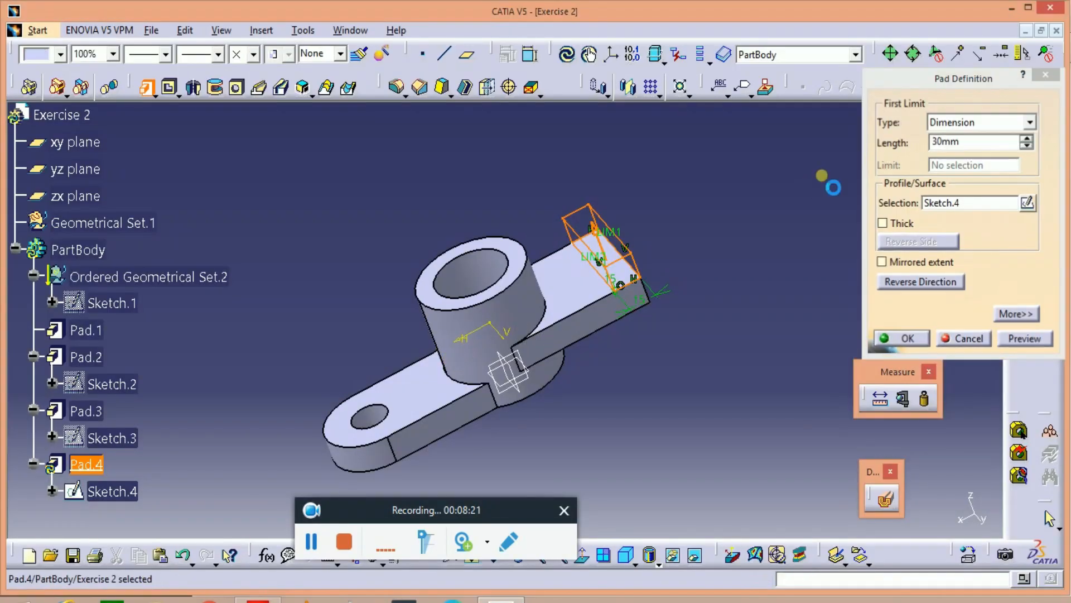
key(Return)
Consult the drawing, start a From Top stiffener and open its profile sketch on the cylinder's upper annular face.
middle_drag(707, 357, 349, 295)
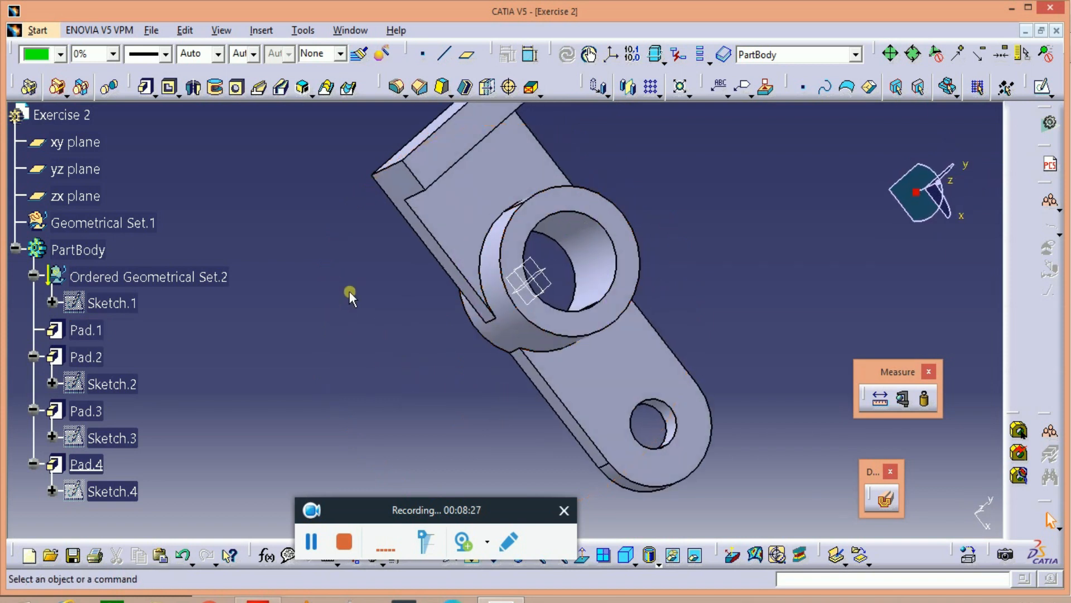
middle_drag(558, 454, 674, 249)
middle_drag(320, 259, 274, 379)
middle_drag(610, 218, 589, 363)
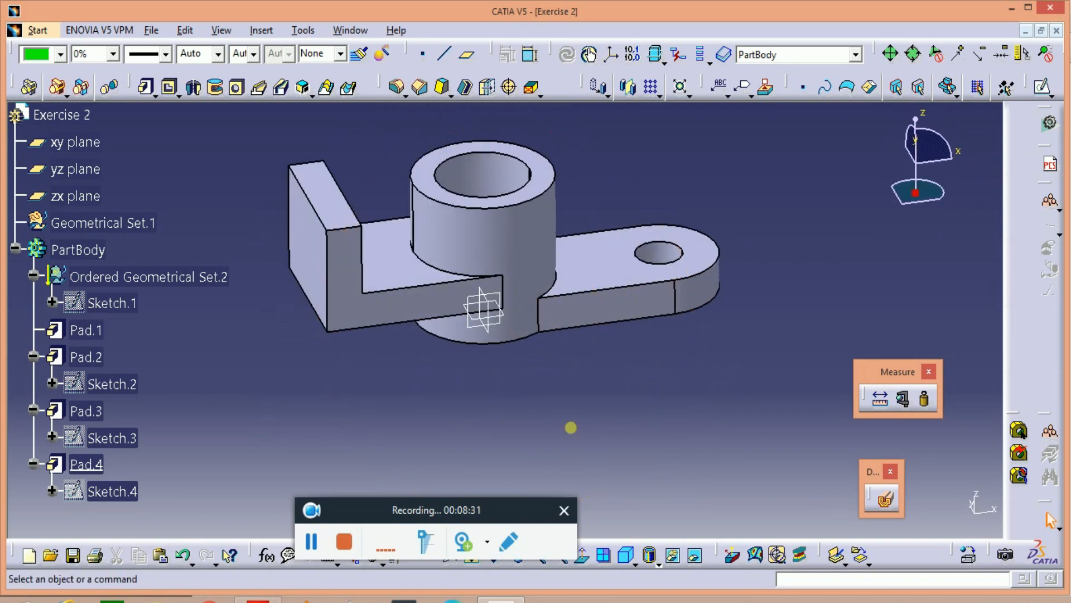
key(alt+Tab)
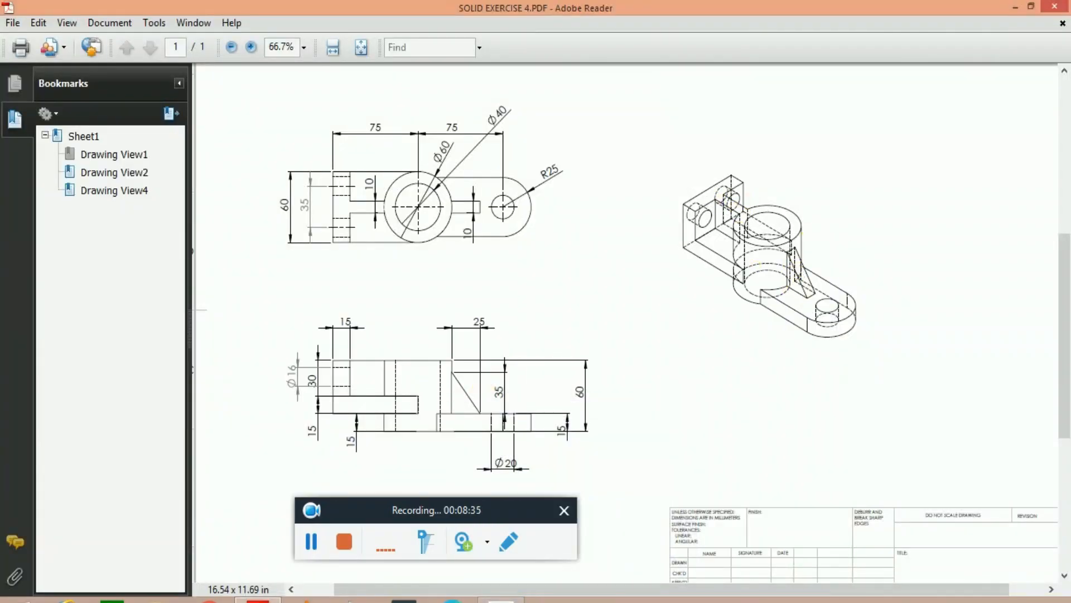
key(alt+Tab)
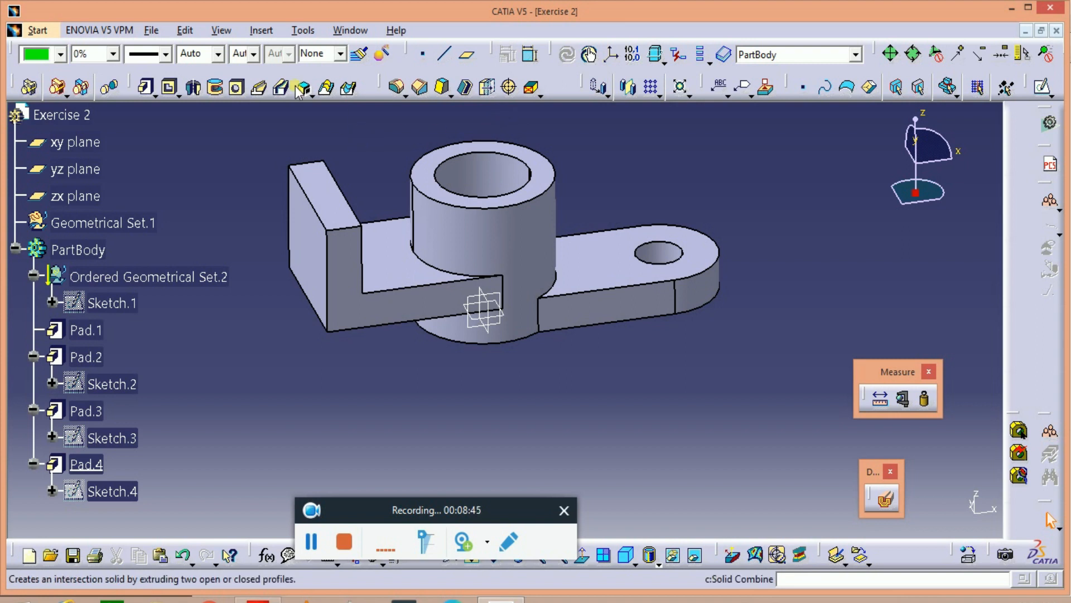
click(309, 96)
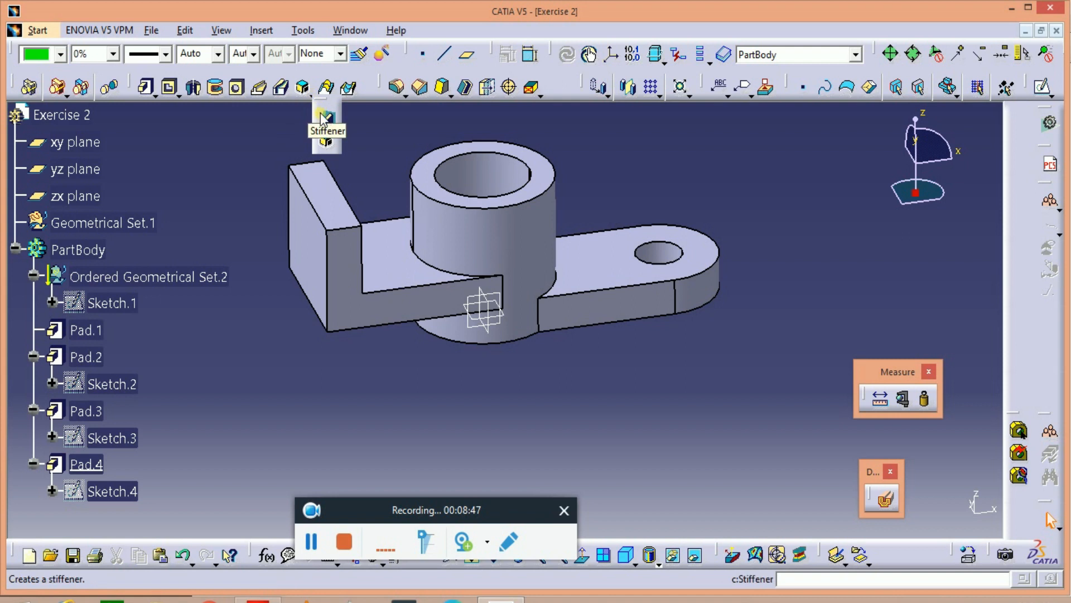
click(323, 122)
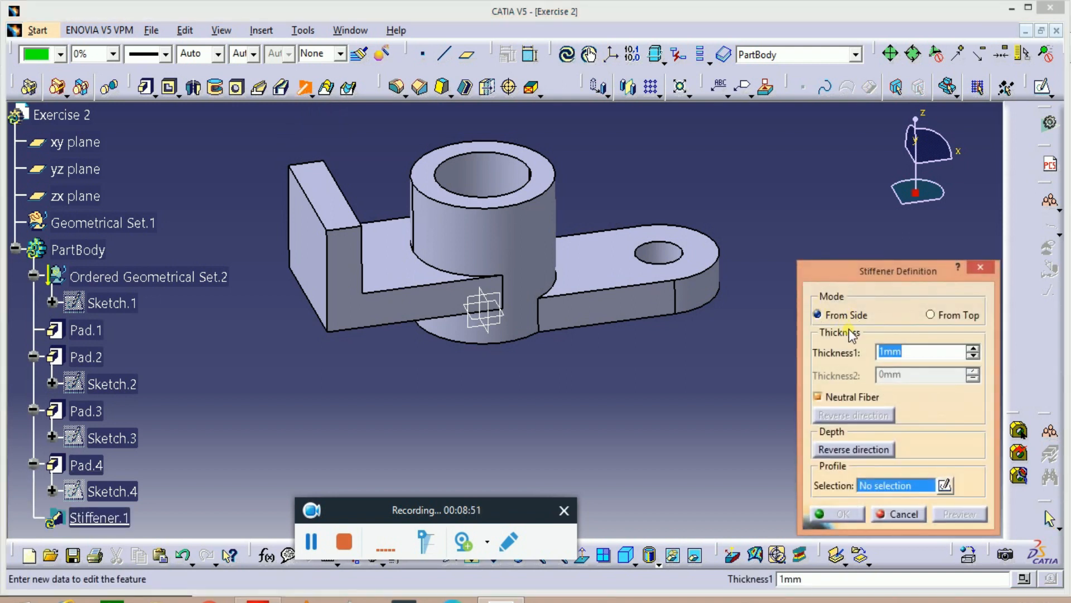
click(940, 316)
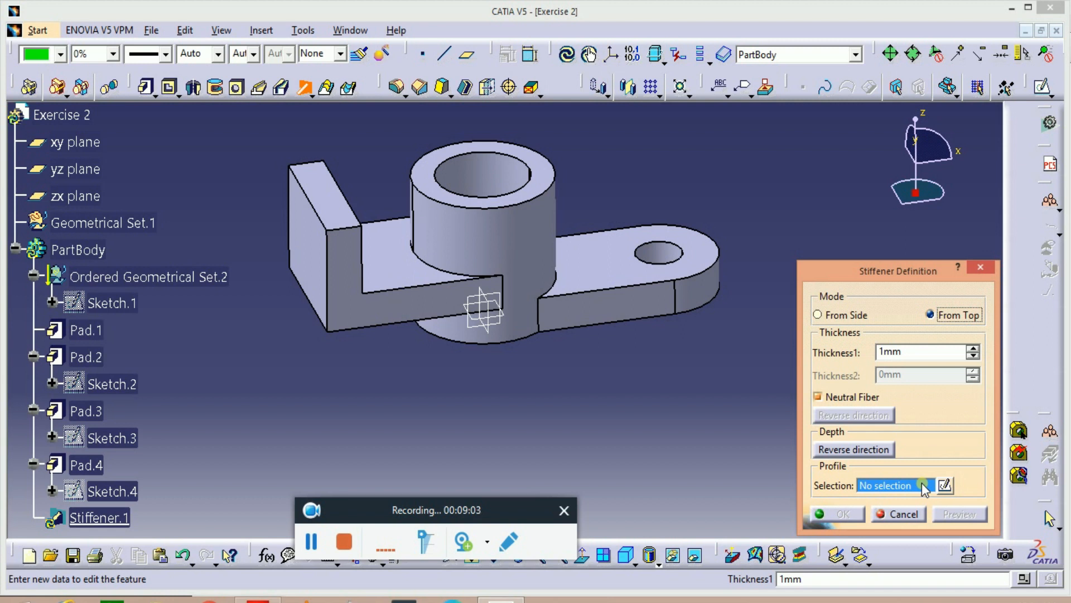
click(944, 486)
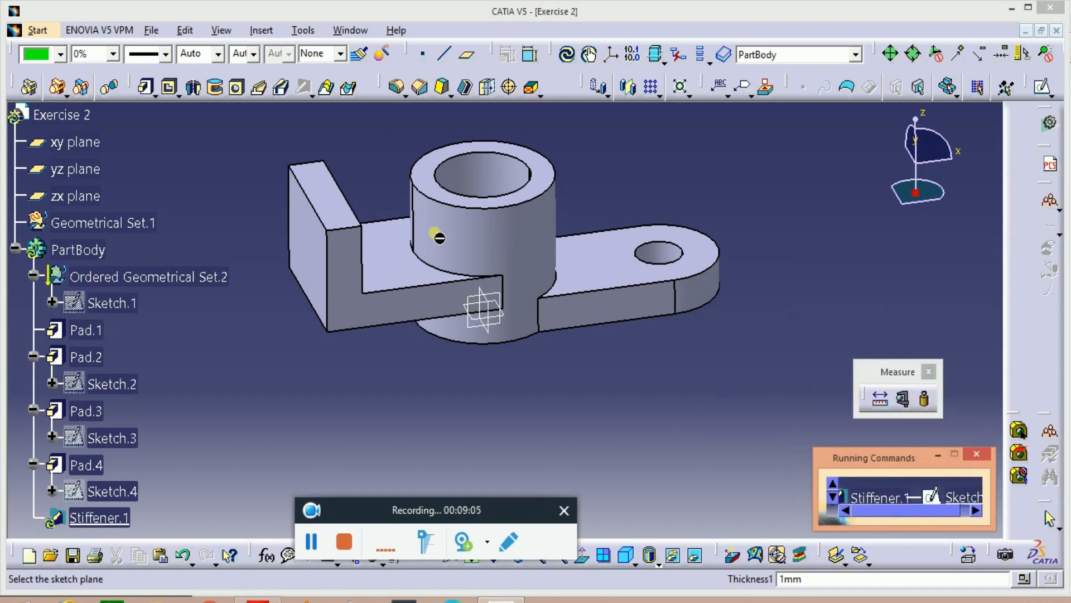
click(432, 192)
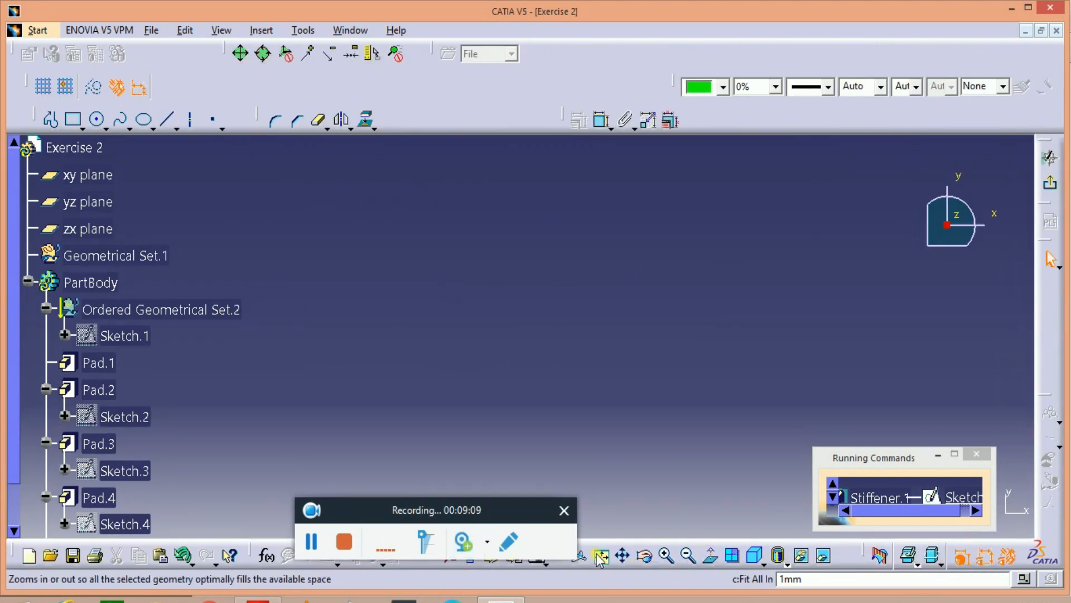
click(600, 556)
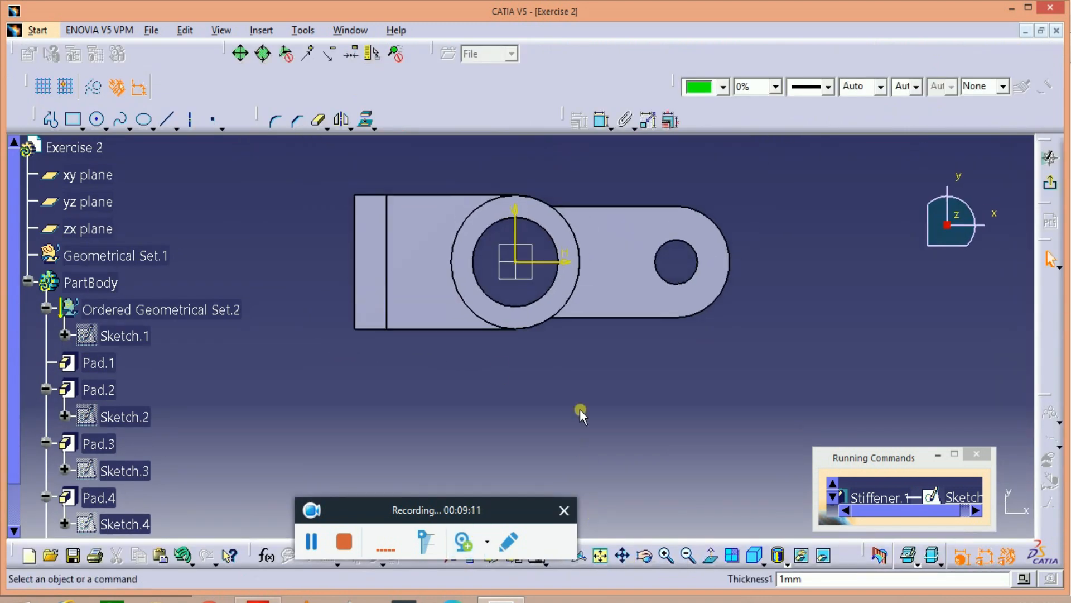
Draw a horizontal line about 117 mm long from the origin past the upright plate and finish the profile sketch.
click(49, 119)
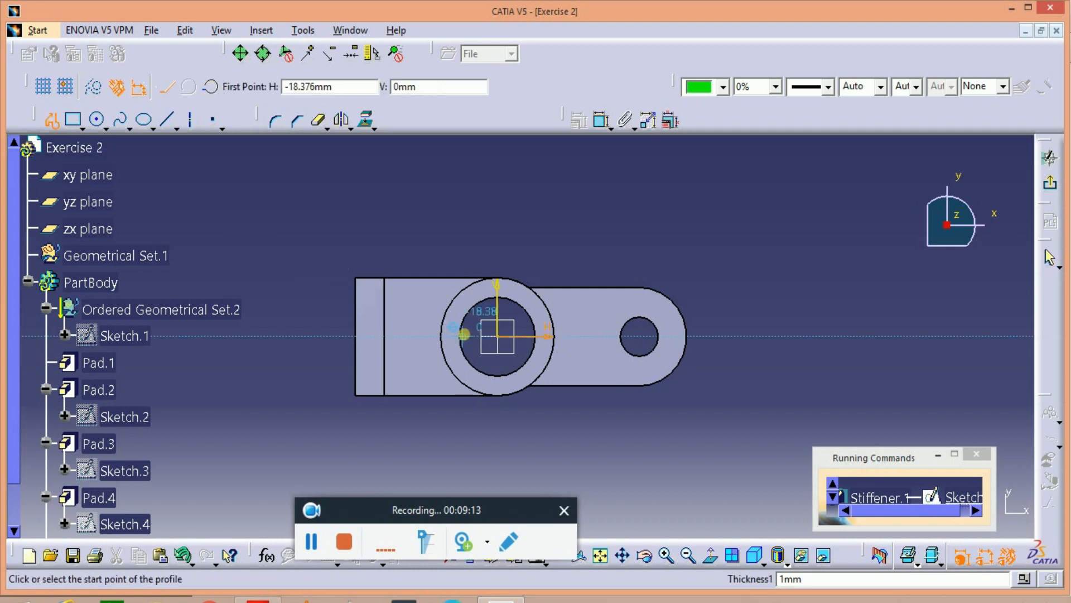
click(496, 336)
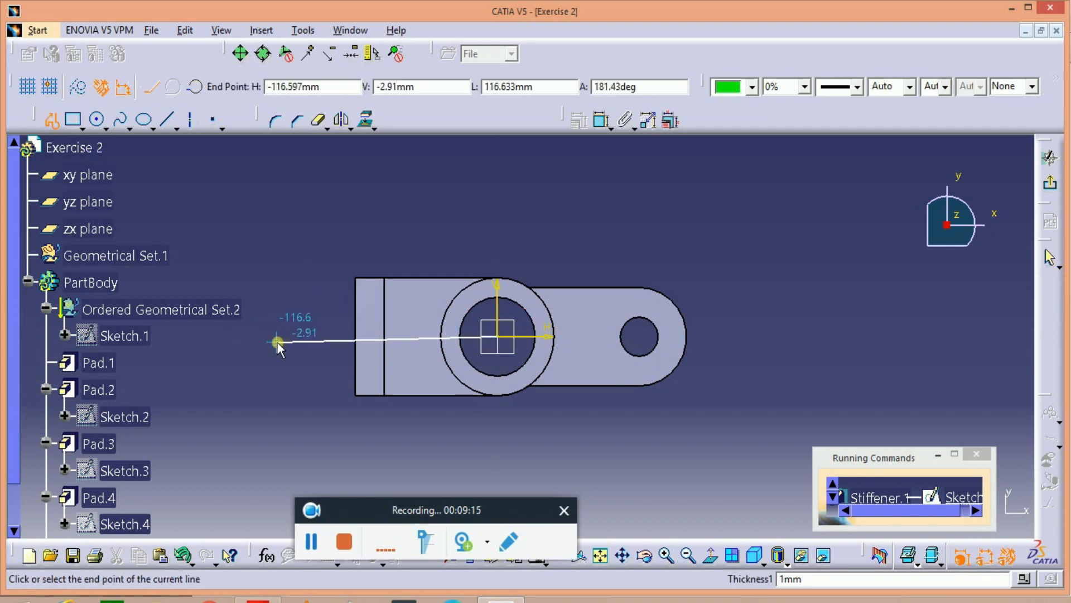
click(272, 333)
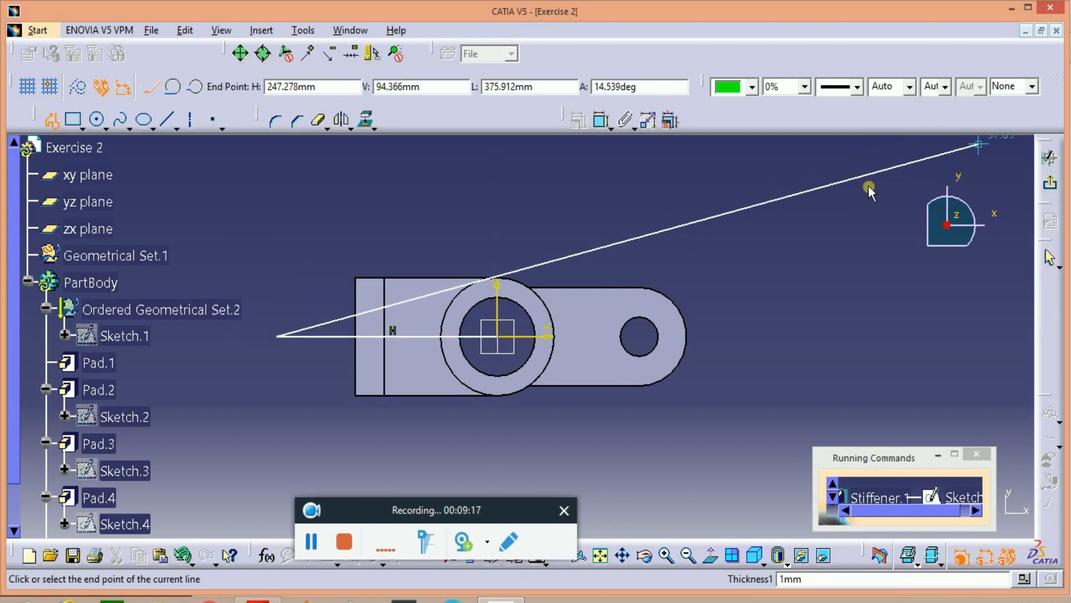
key(Escape)
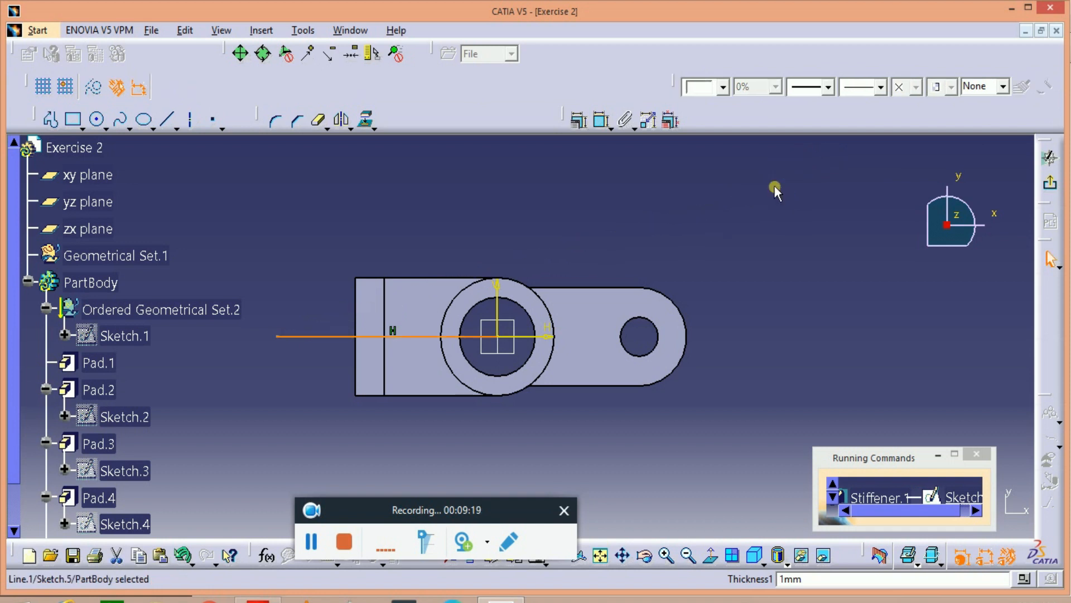
click(1051, 183)
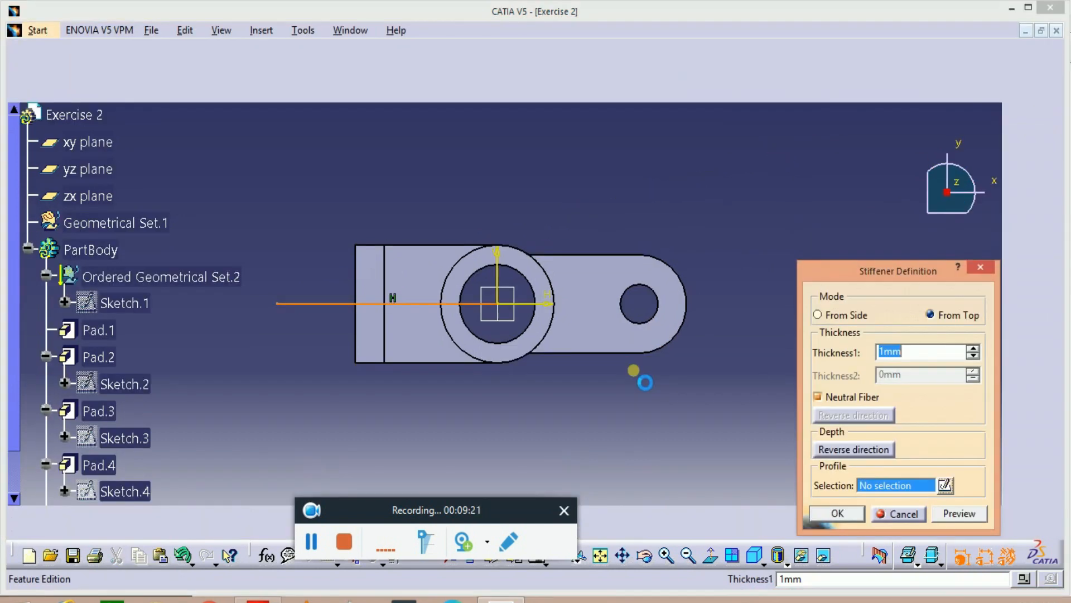
Check the rib thickness in the drawing and create the stiffener between upright plate and cylinder with a thickness of 10 mm.
middle_drag(448, 383, 494, 304)
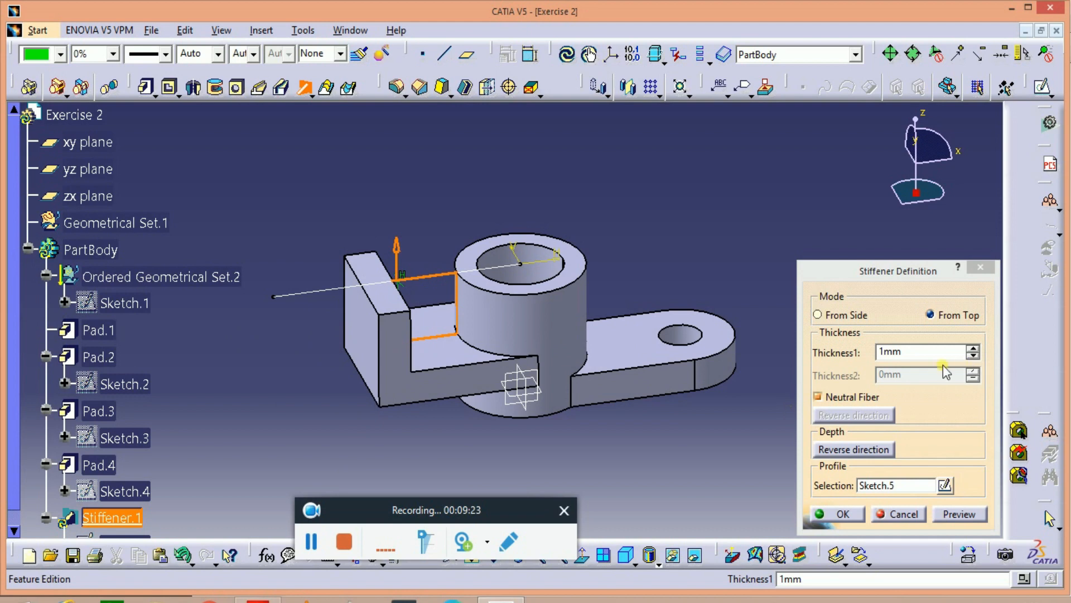
click(265, 567)
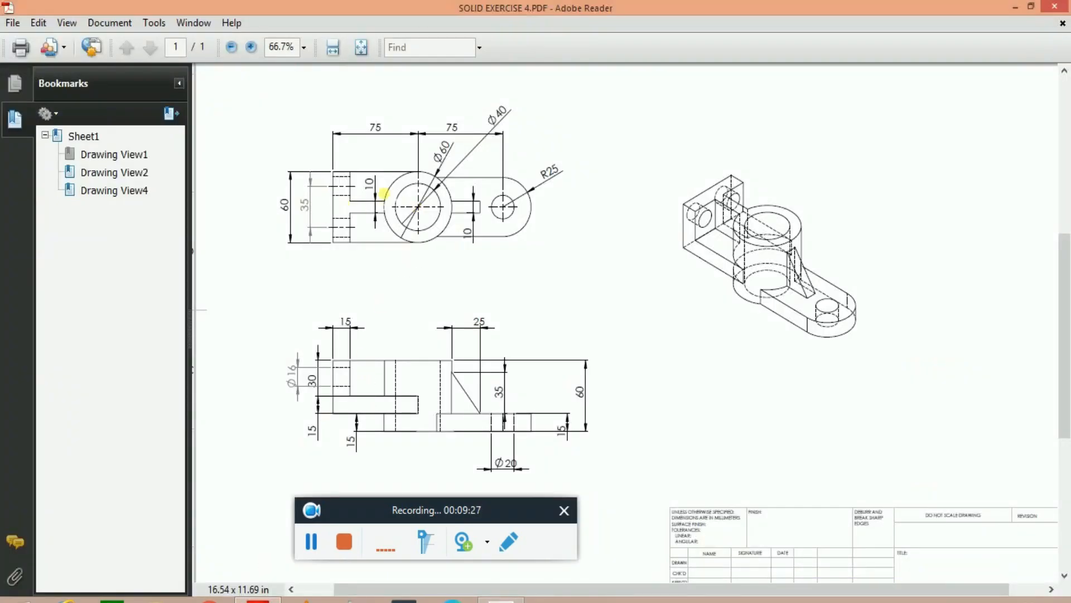
click(500, 599)
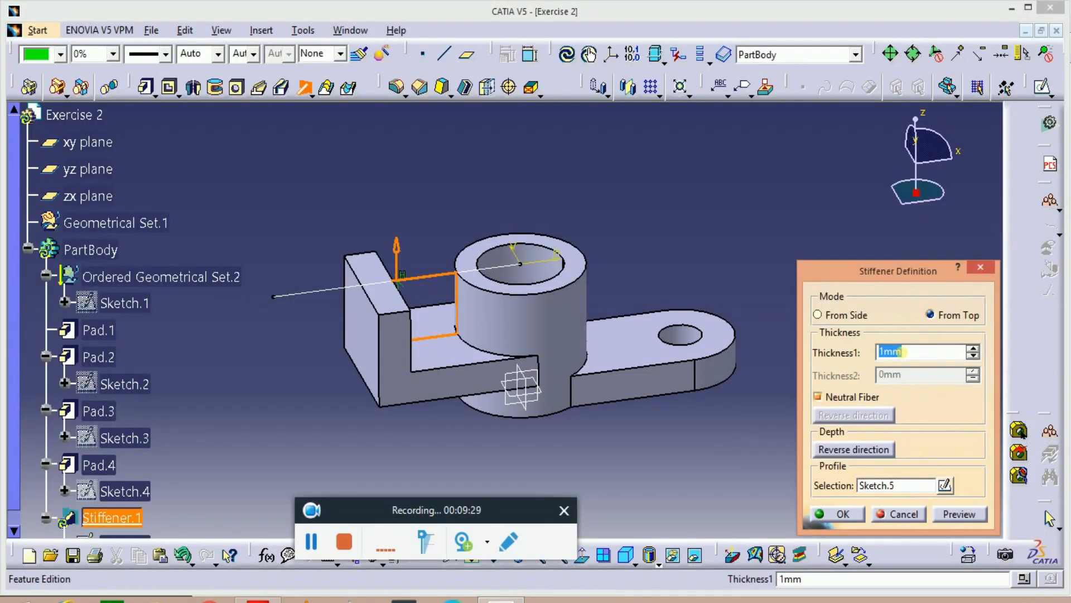
text(10)
click(955, 527)
ctrl+middle_drag(517, 390, 526, 262)
middle_drag(593, 330, 745, 448)
key(Return)
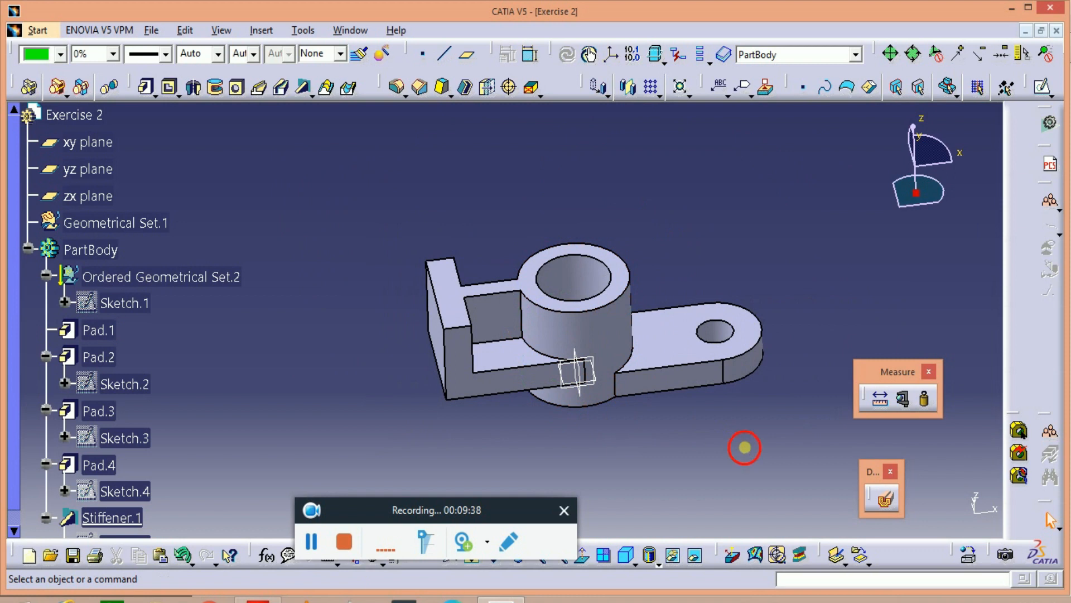
Start a second stiffener in From Side mode and open its profile sketch on the zx plane.
click(304, 88)
middle_drag(569, 372, 484, 334)
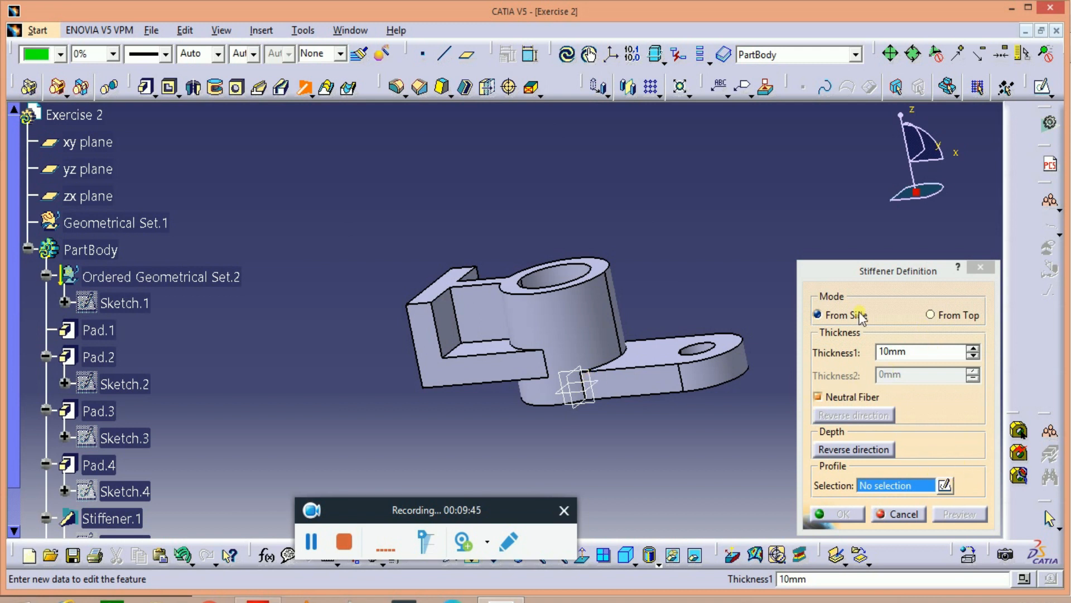
click(943, 486)
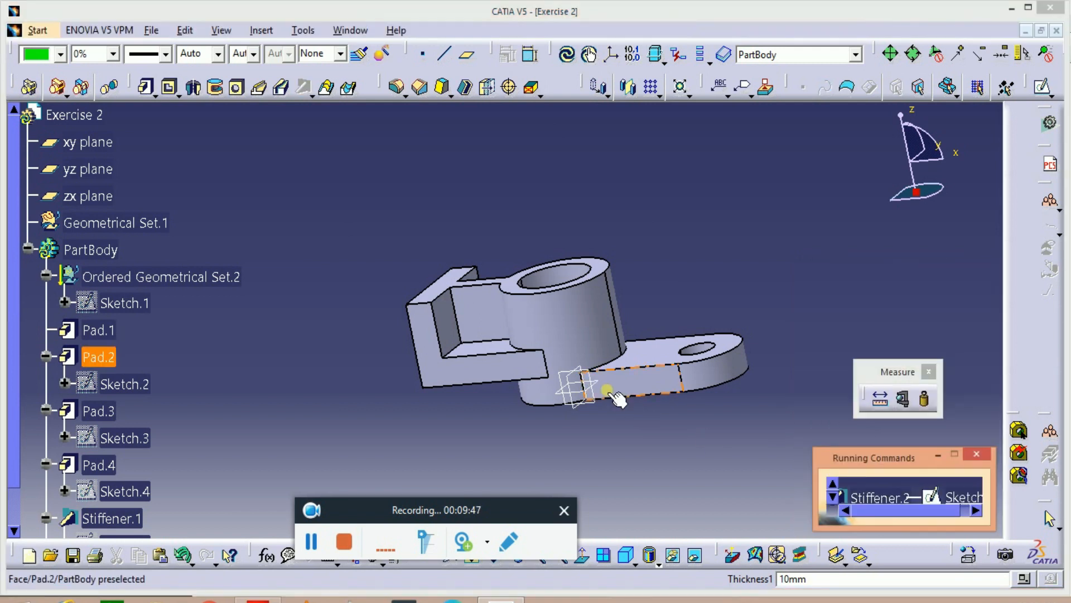
click(594, 383)
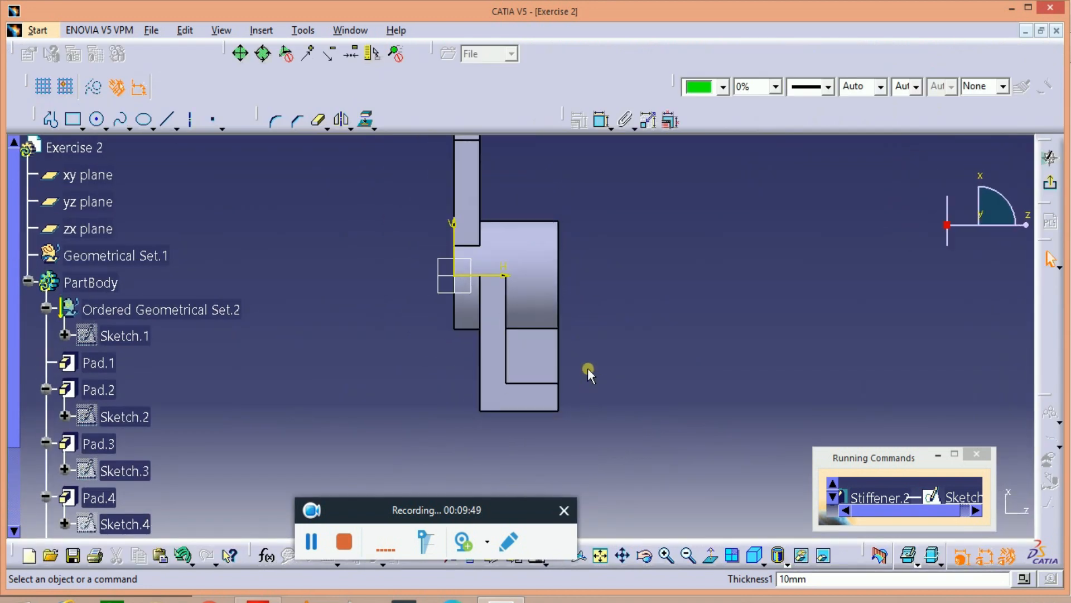
Project the upper straight edge of the rounded arm into the stiffener sketch as construction geometry.
middle_drag(625, 319, 632, 446)
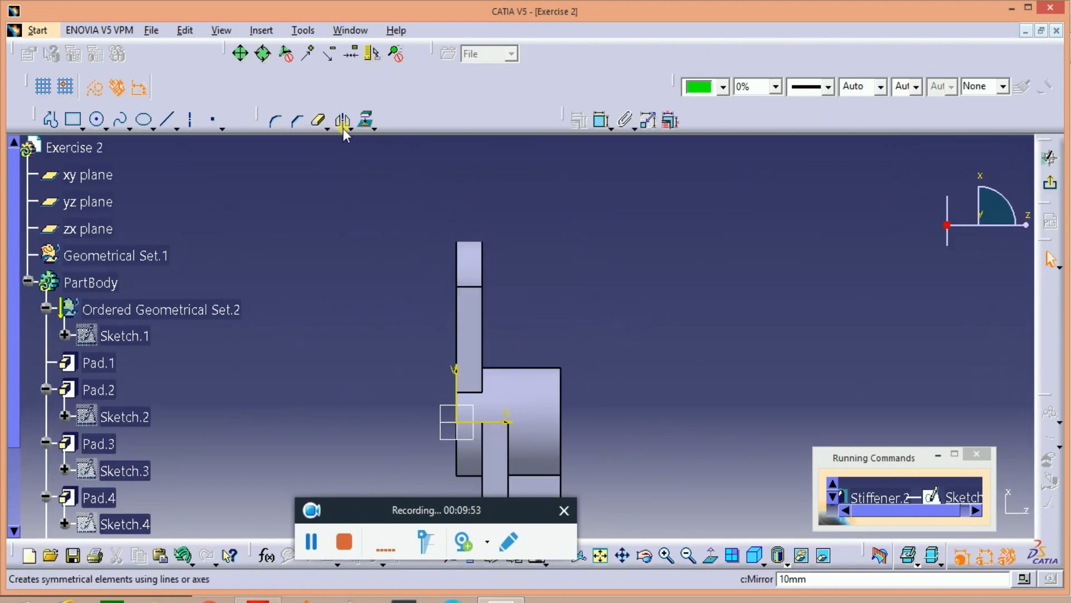
click(363, 122)
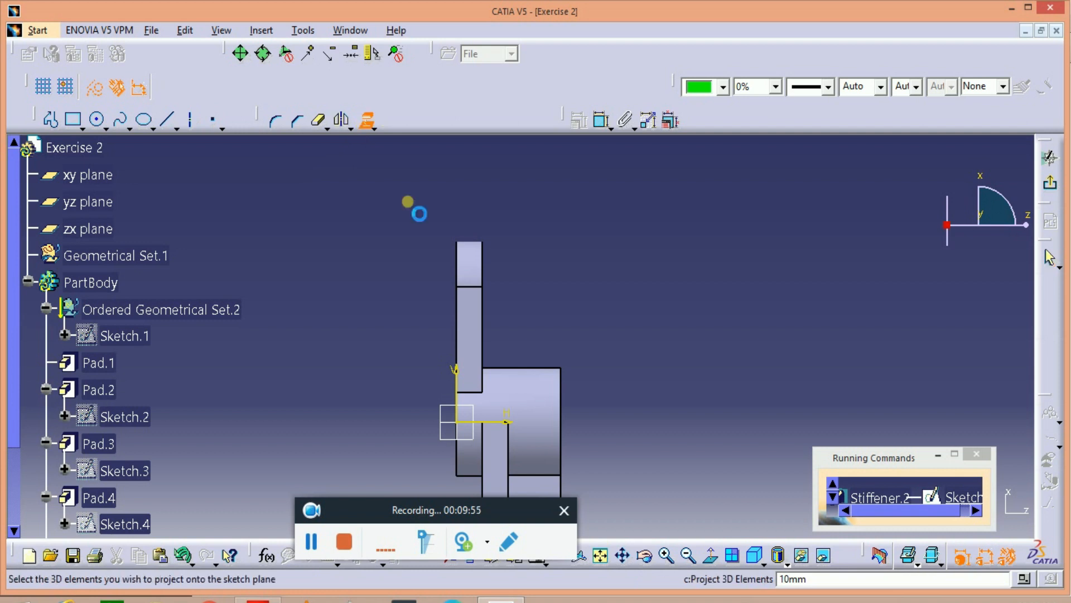
click(490, 306)
click(503, 276)
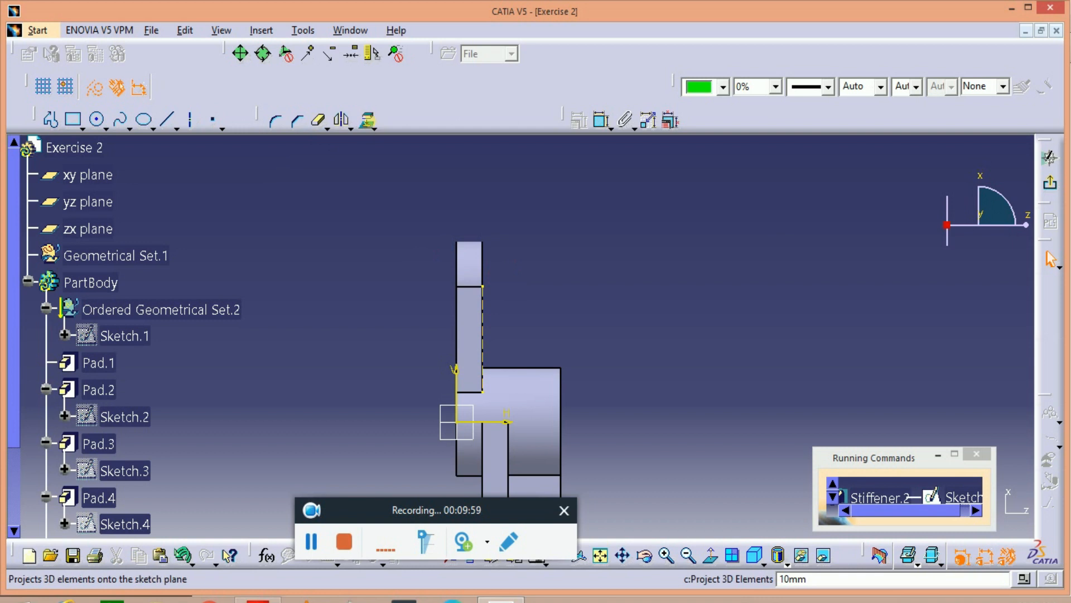
Project the silhouette edges of the cylinder's outer surface into the stiffener sketch.
click(377, 127)
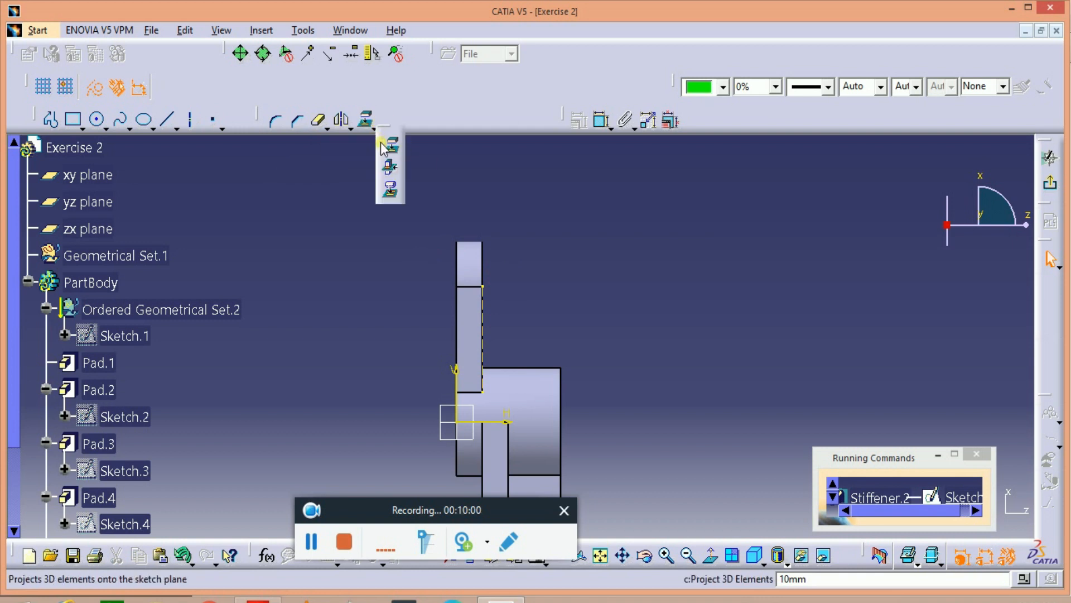
click(391, 194)
click(545, 370)
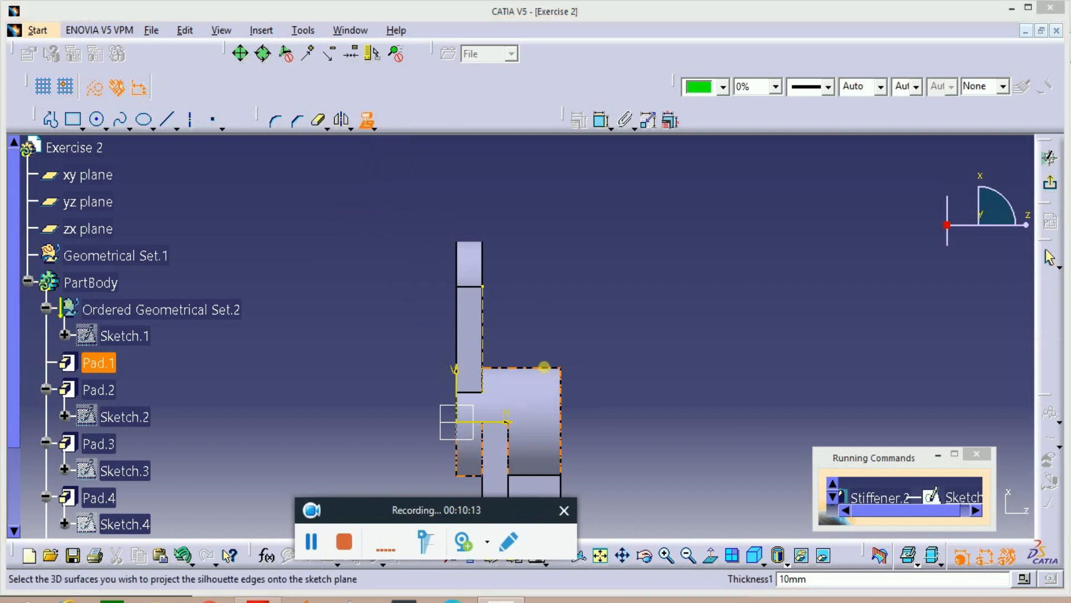
click(674, 342)
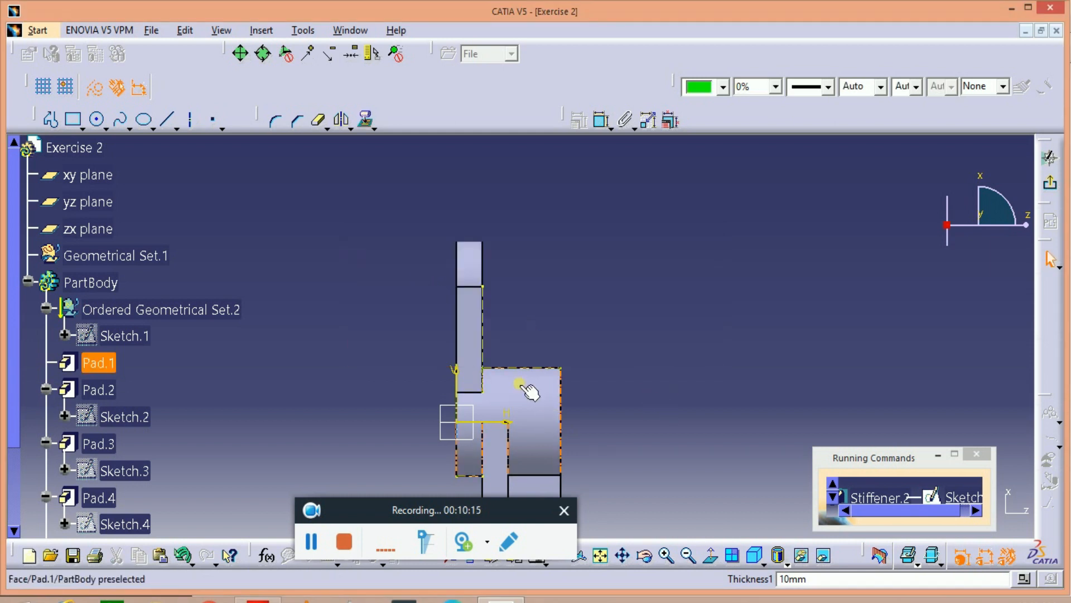
Sketch a slanted line from the arm's upper edge to the cylinder silhouette, about 31 by 37 mm, and convert it to a standard element.
middle_drag(566, 416, 549, 343)
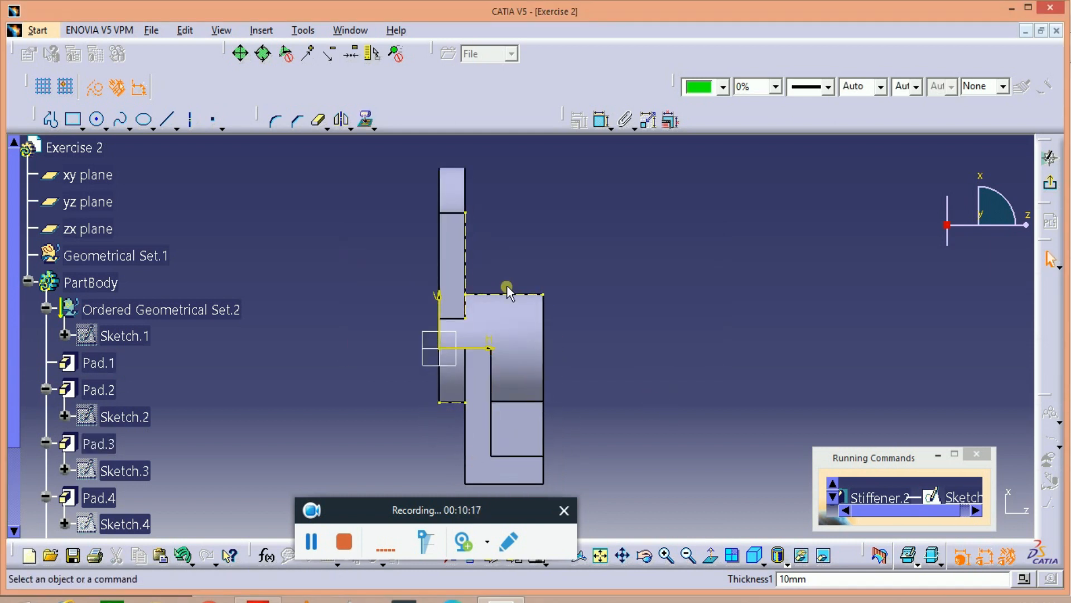
middle_drag(641, 358, 446, 416)
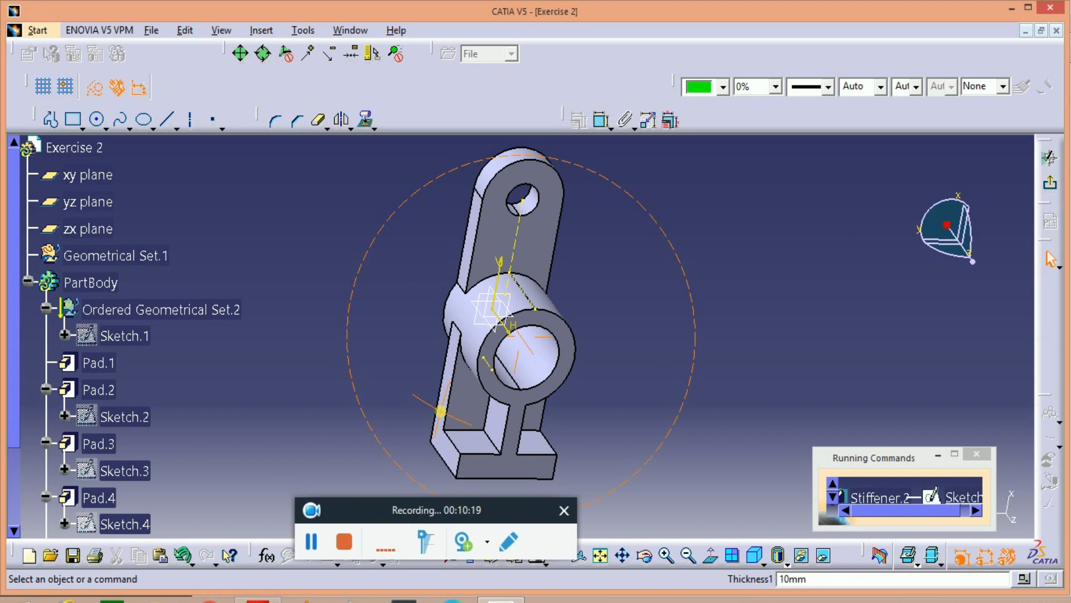
middle_drag(530, 425, 509, 206)
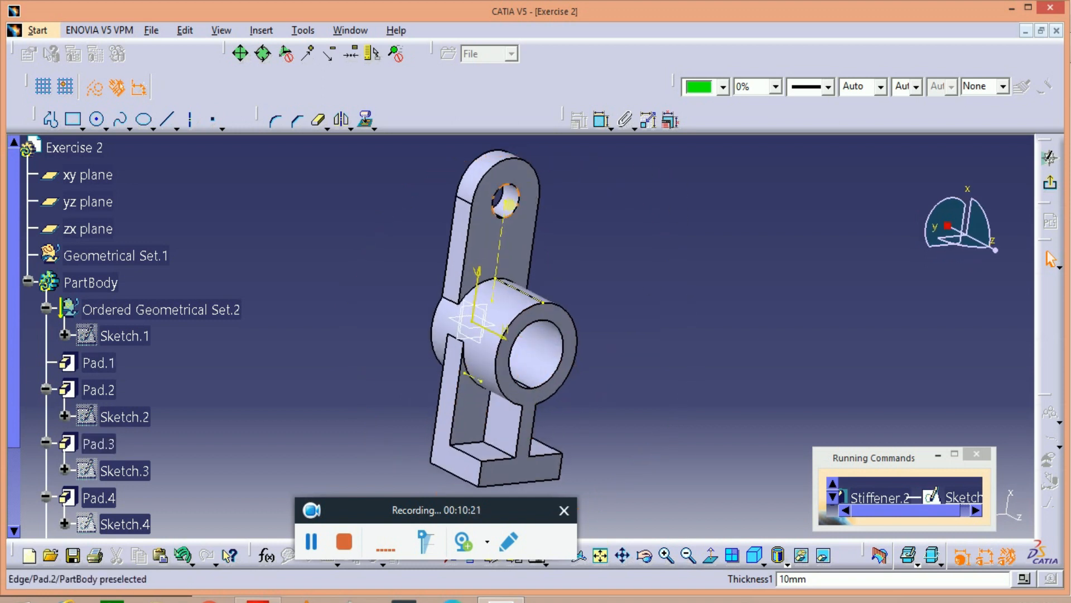
click(711, 554)
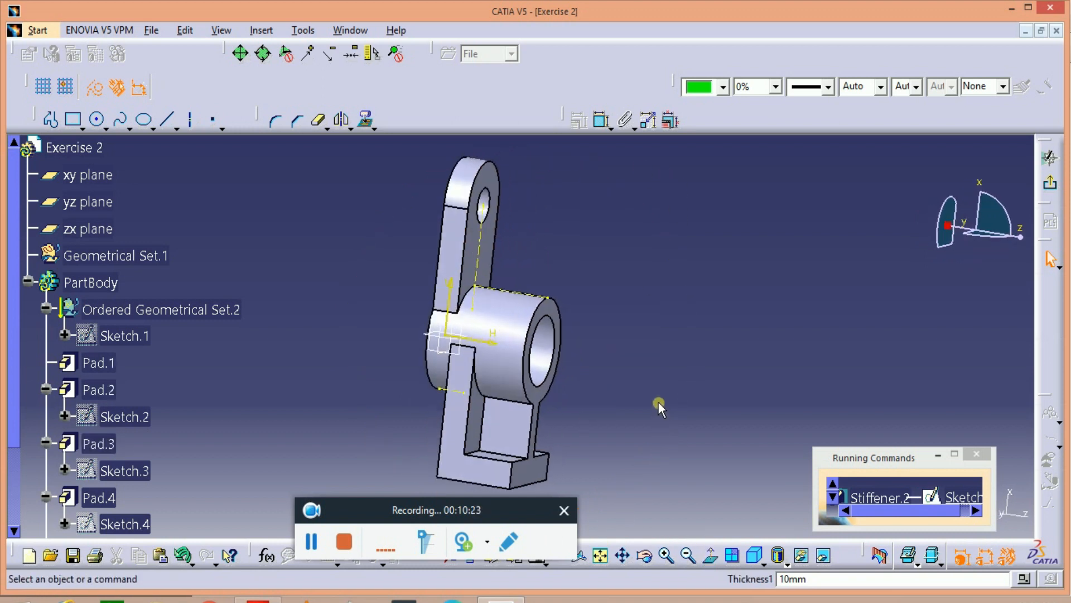
click(167, 119)
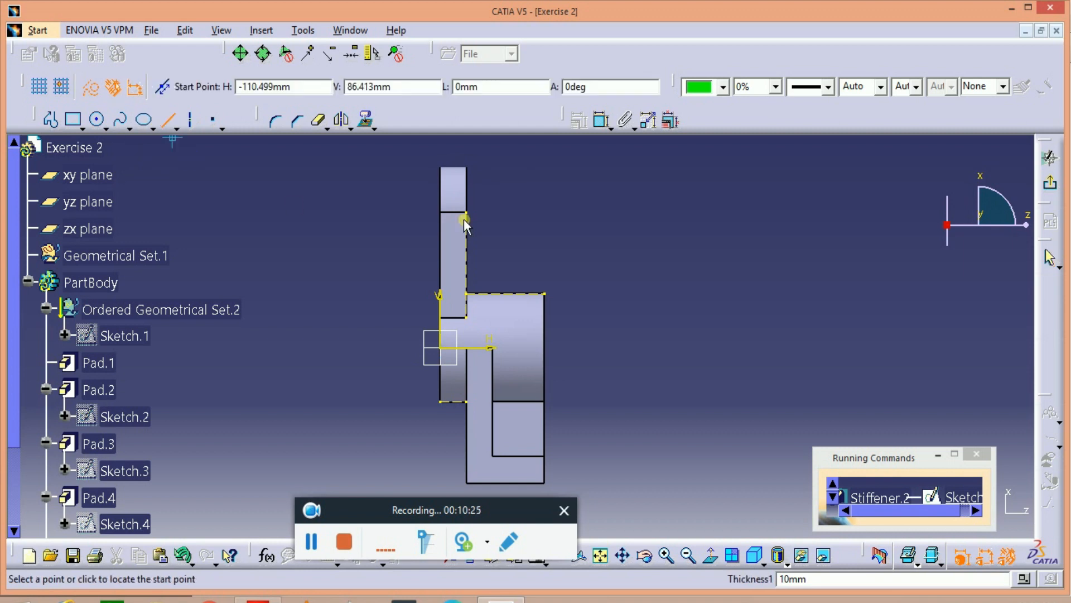
click(467, 226)
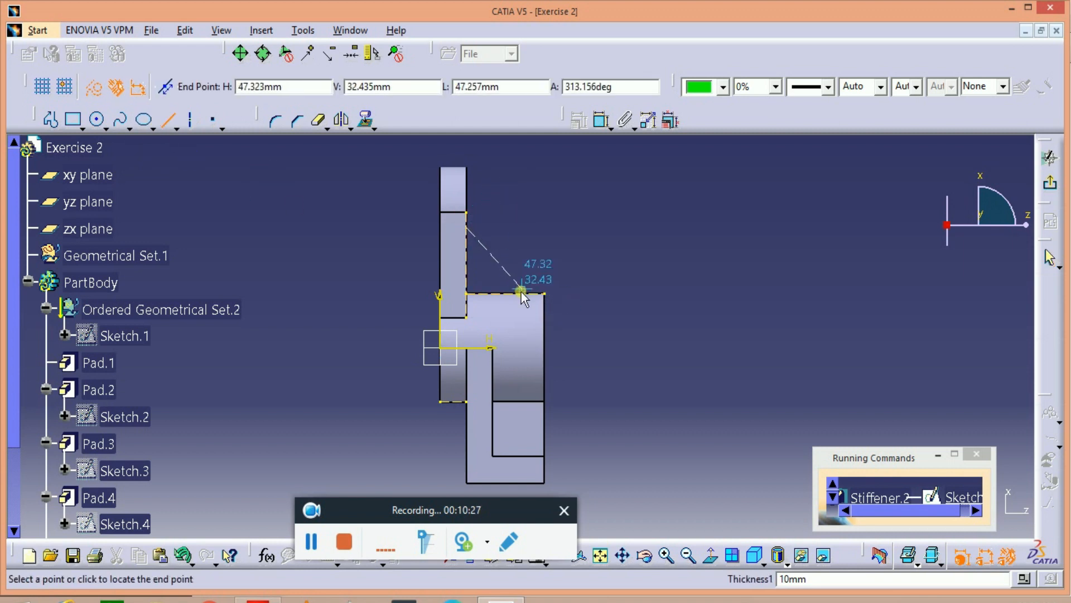
click(528, 291)
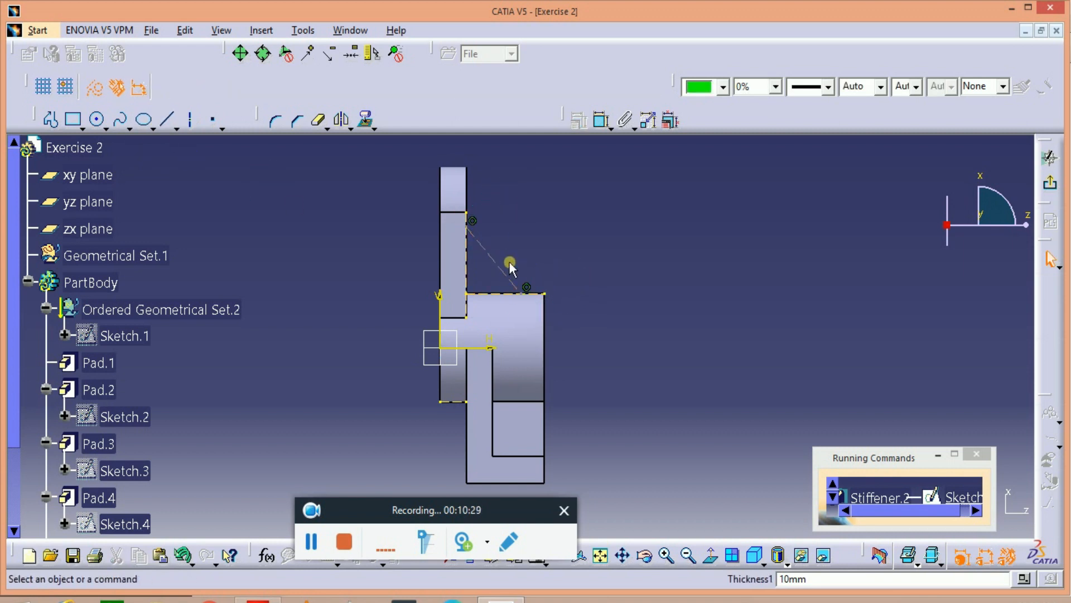
click(503, 265)
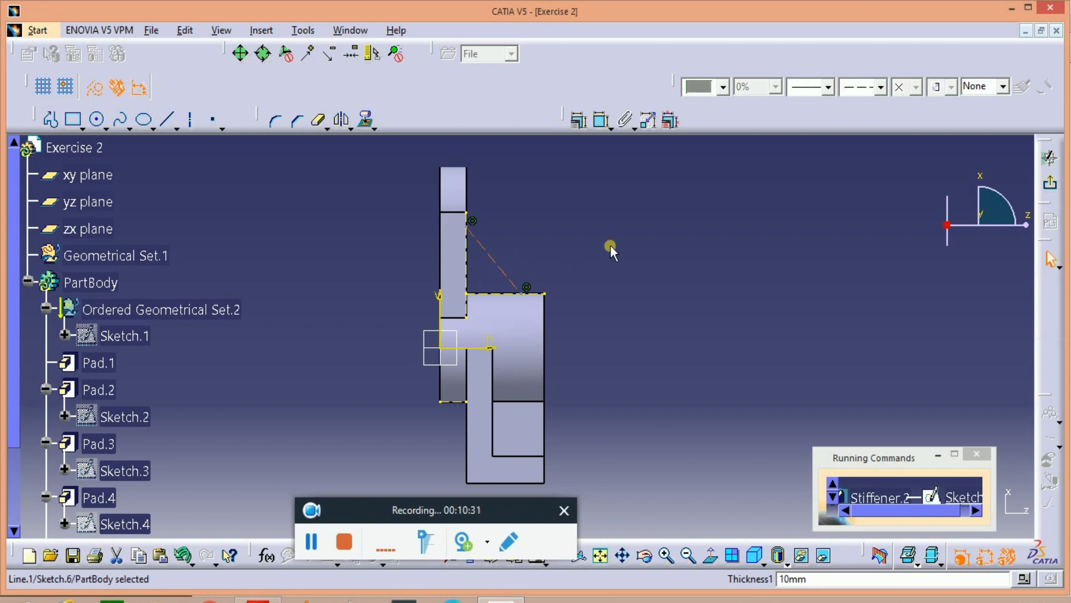
click(94, 87)
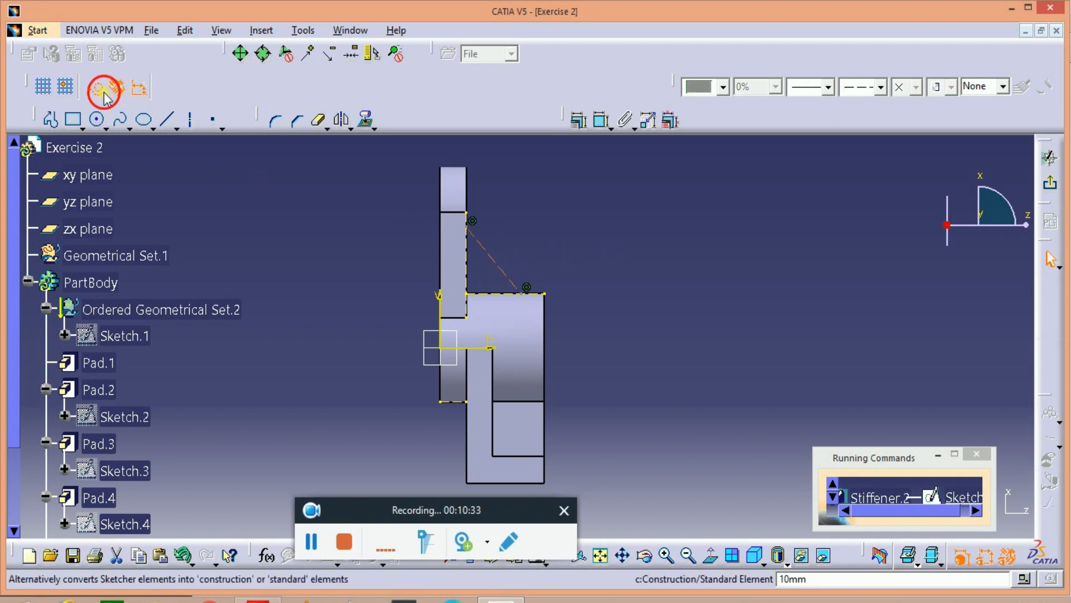
click(246, 241)
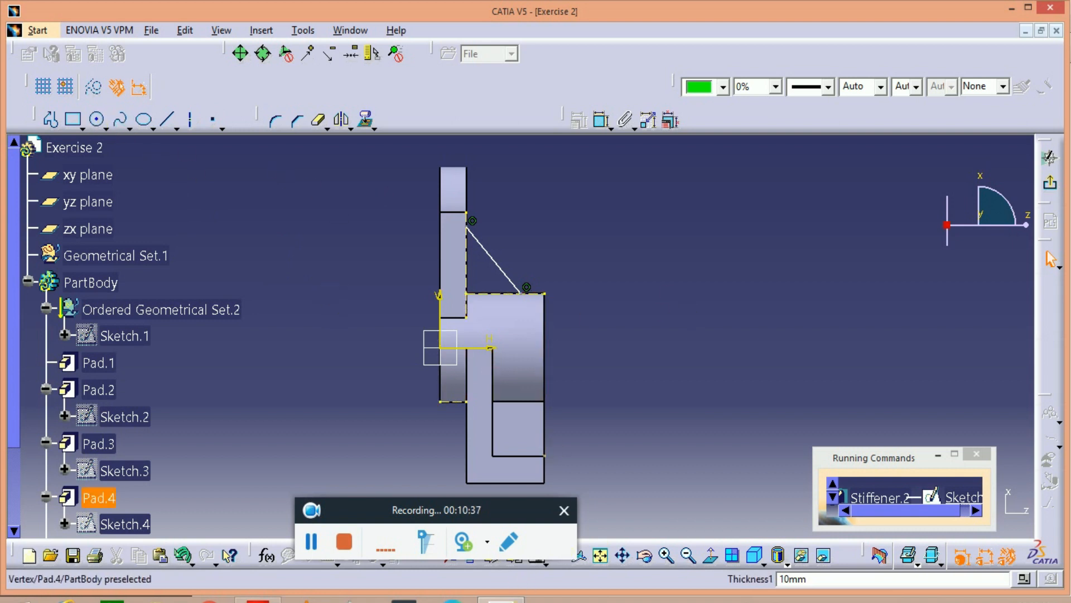
Check the stiffener size in the drawing and constrain the line's end on the cylinder silhouette to 35 mm from the arm's upper edge.
click(501, 598)
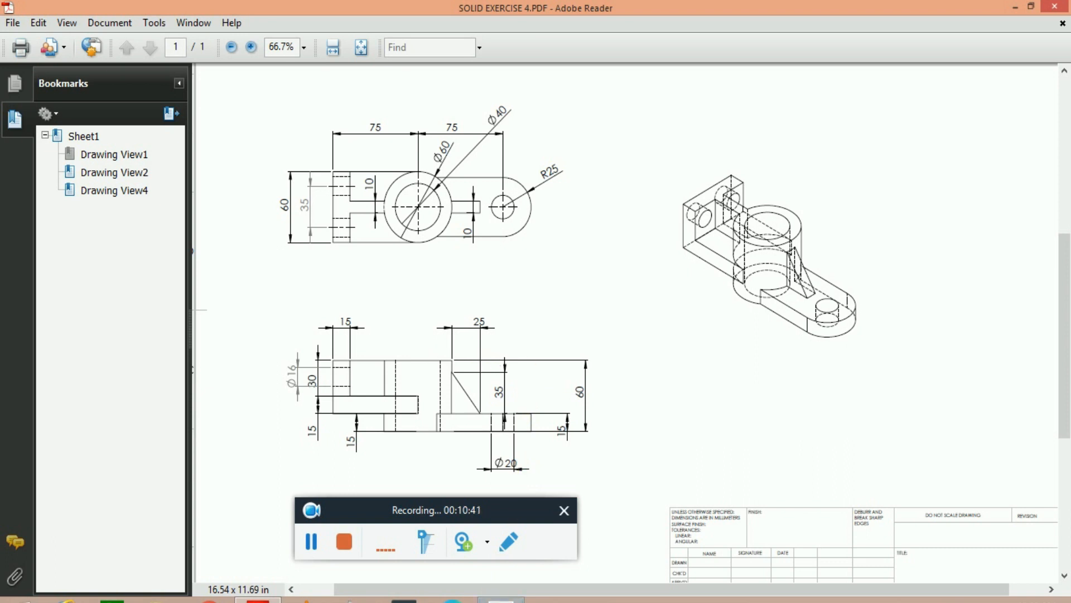
click(501, 598)
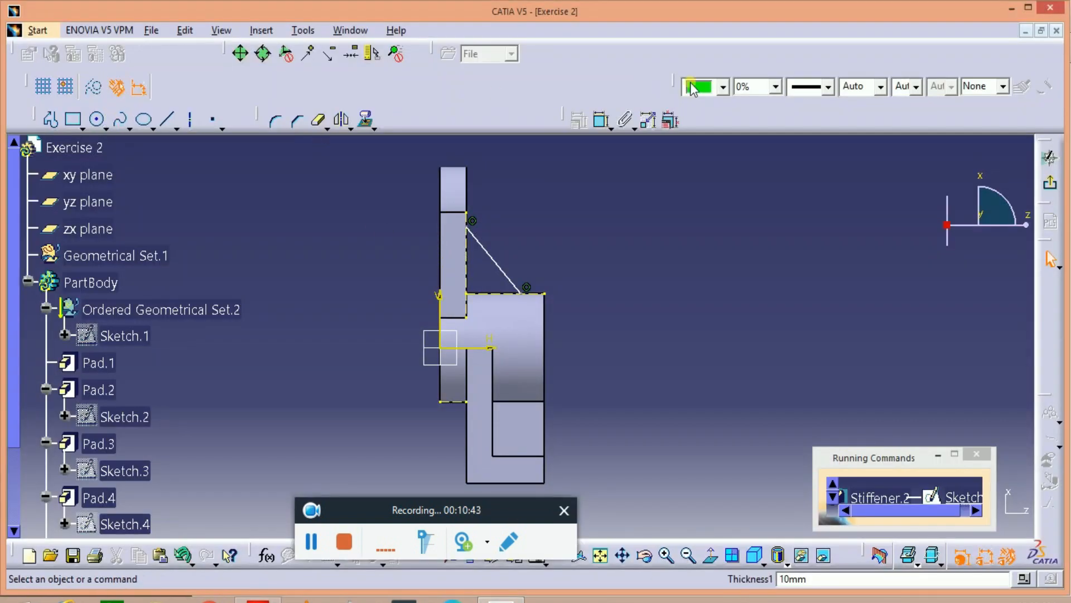
click(601, 120)
click(475, 292)
click(523, 291)
click(496, 193)
double_click(499, 193)
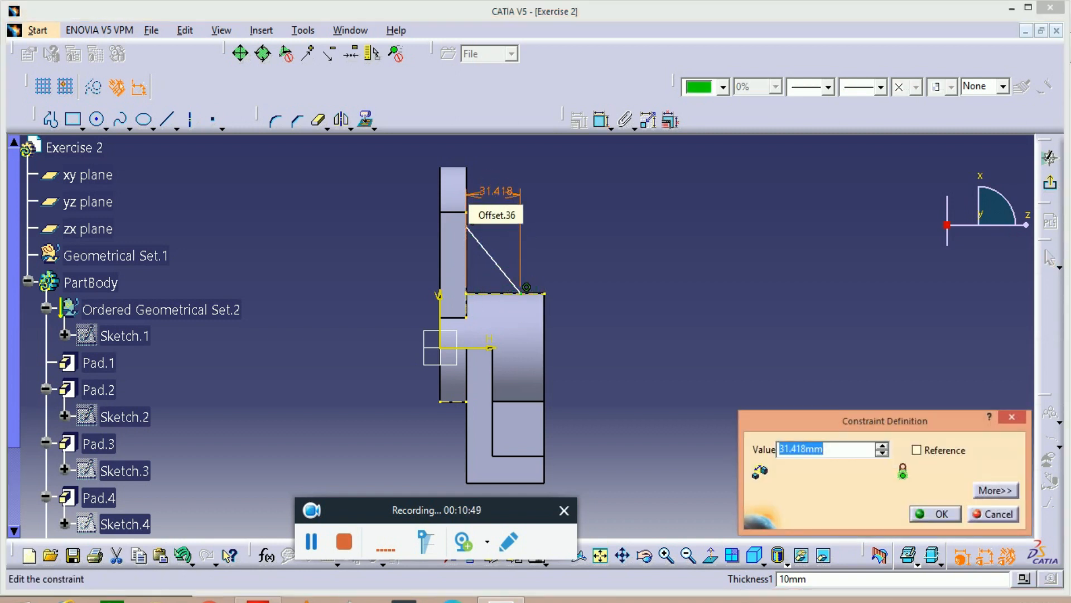
key(Return)
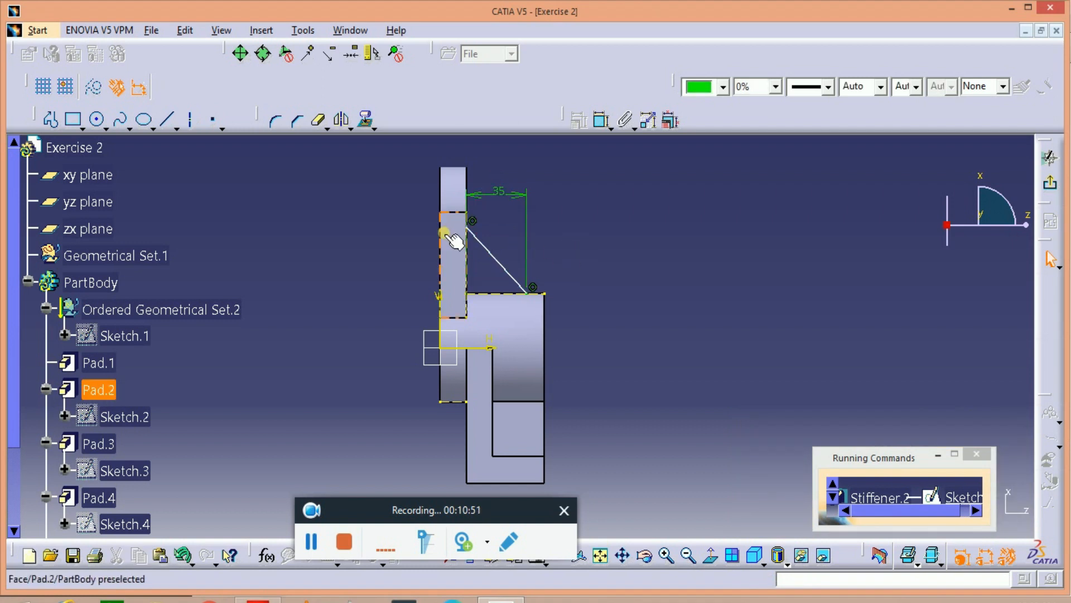
Constrain the line's other end, on the arm edge, to 25 mm from the cylinder silhouette.
click(602, 118)
click(472, 223)
click(492, 292)
click(574, 261)
double_click(579, 260)
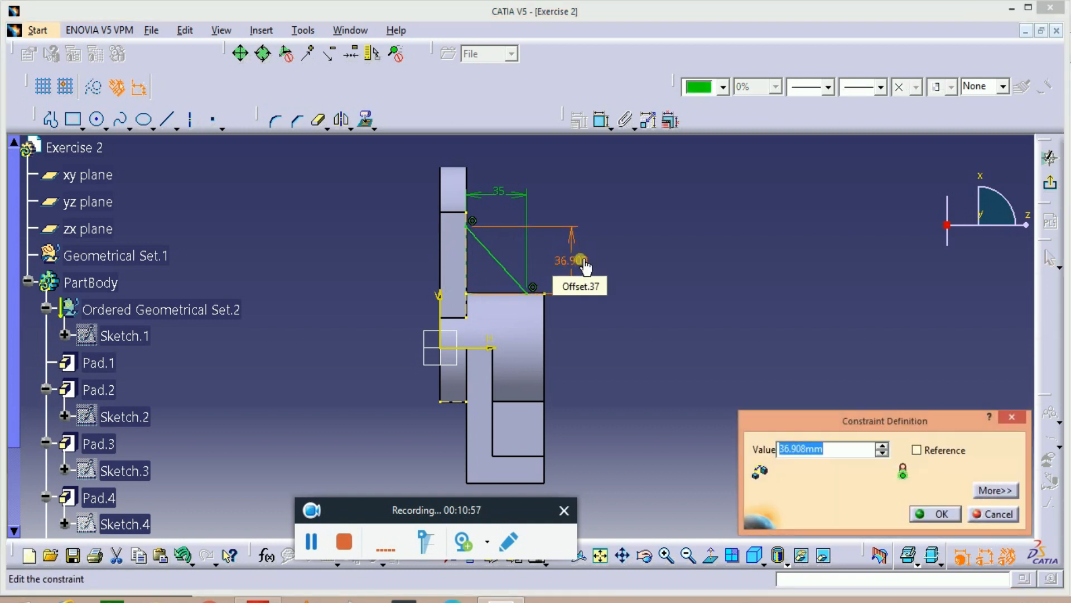
text(25)
key(Return)
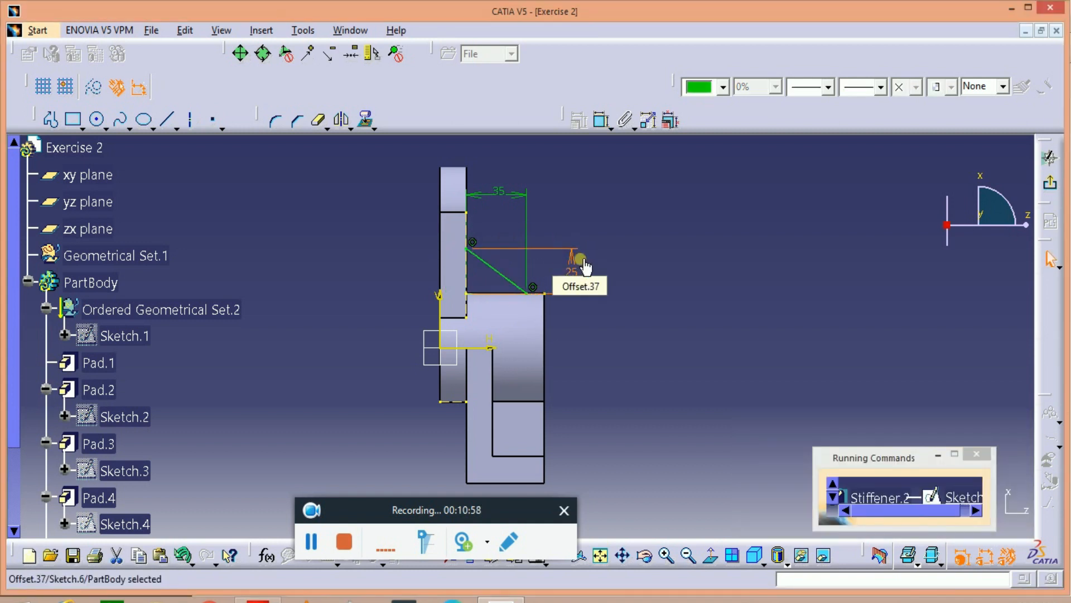
Exit the profile sketch and create the stiffener between the cylinder and the rounded arm with a thickness of 10 mm.
click(1050, 183)
middle_drag(576, 370, 445, 417)
scroll(450, 353, down, 1)
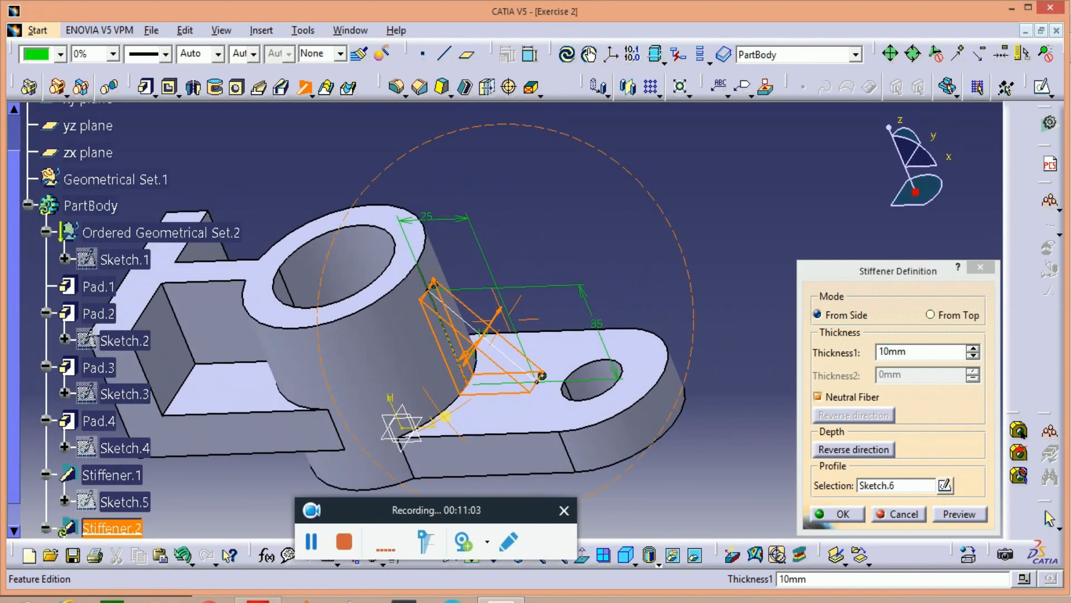
click(961, 512)
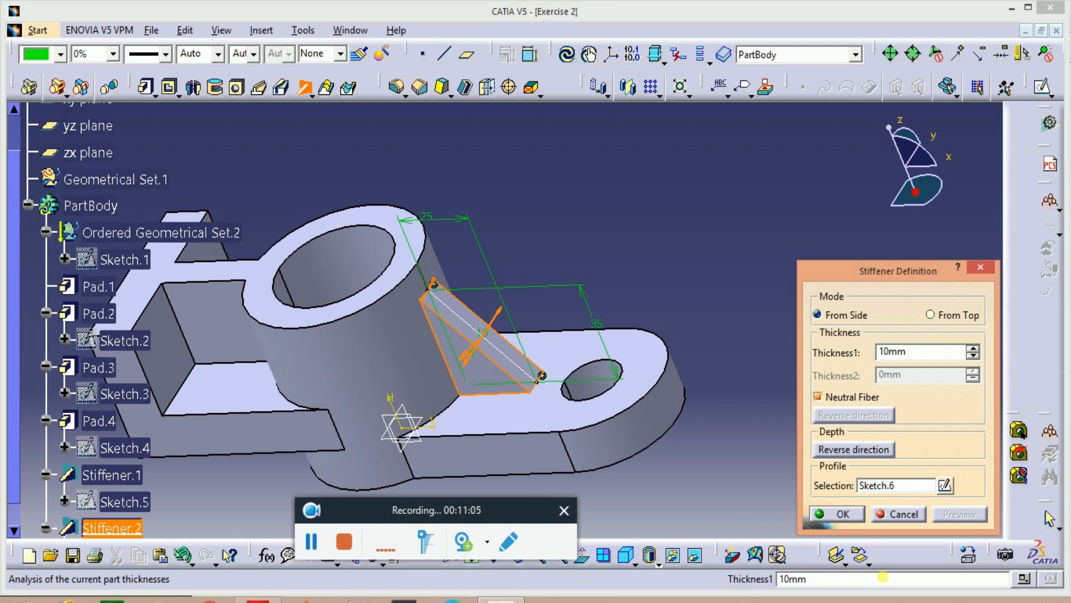
click(842, 513)
middle_drag(701, 447, 479, 366)
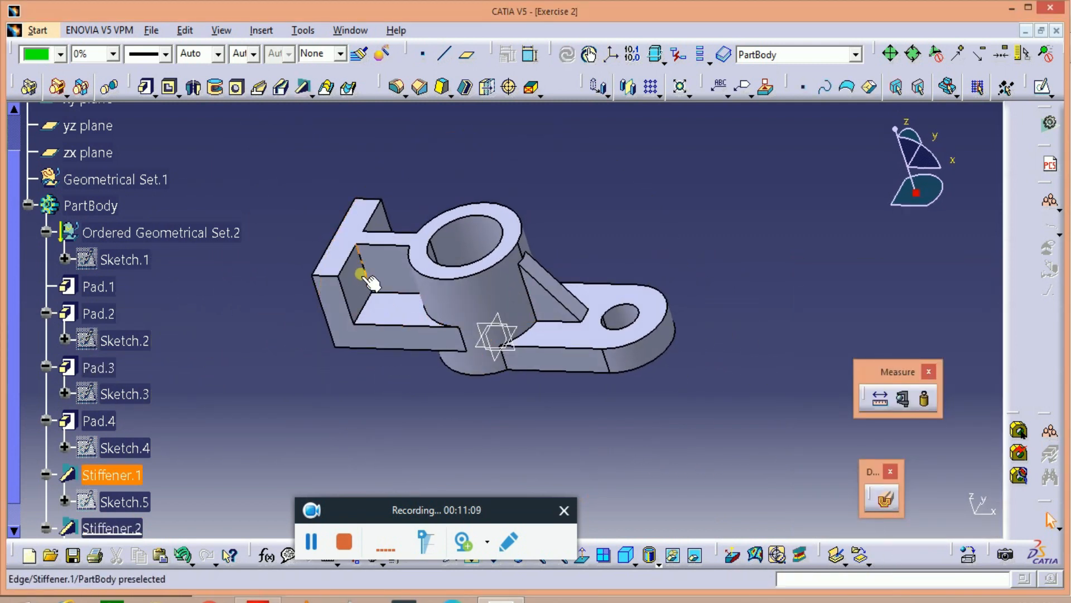
Check the hole dimensions of the upright plate in the drawing and open a sketch on the plate's outer face.
click(512, 597)
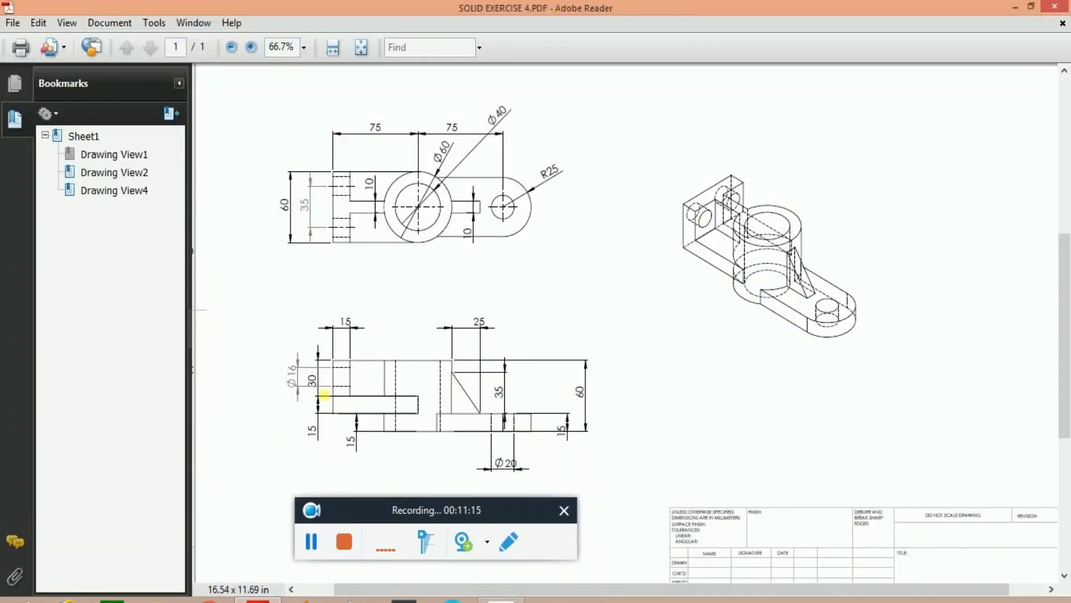
key(alt+Tab)
middle_drag(259, 352, 262, 284)
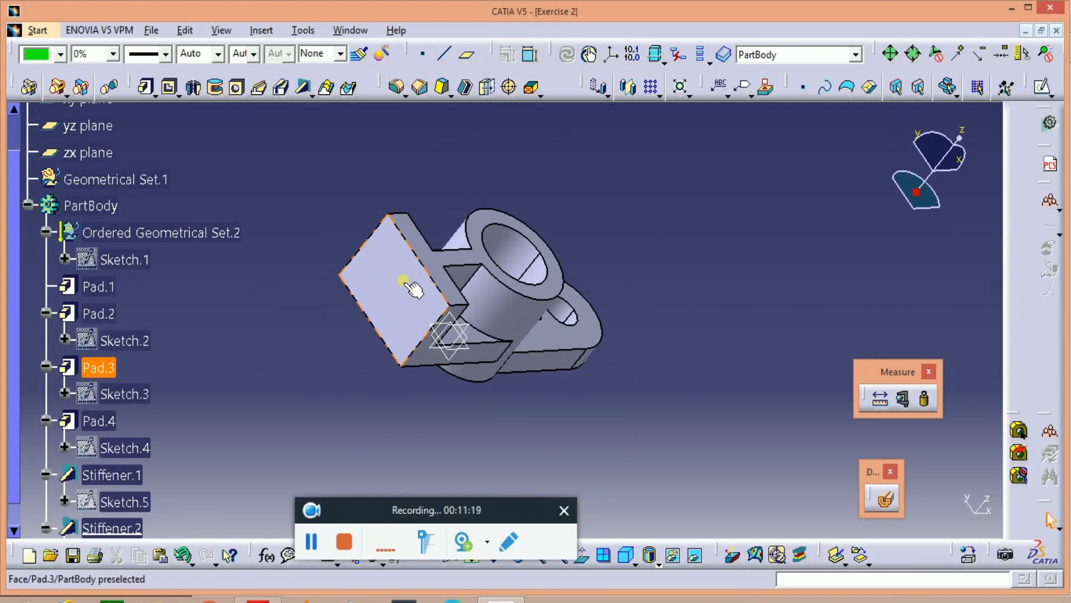
click(1043, 88)
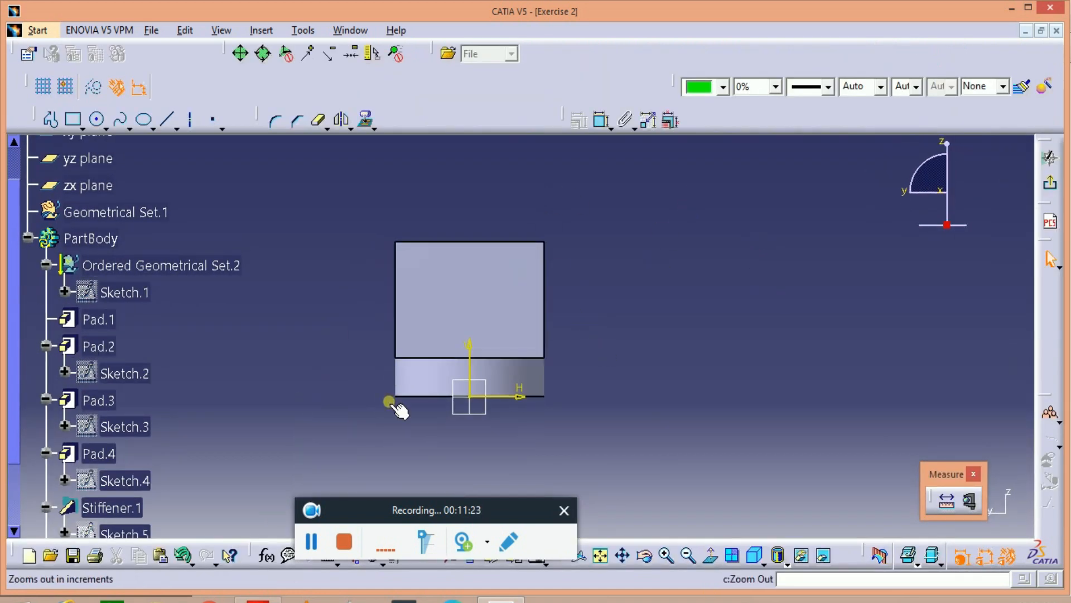
middle_drag(399, 410, 535, 392)
mouse_move(550, 268)
middle_down()
mouse_move(479, 275)
mouse_move(513, 267)
mouse_move(456, 326)
middle_up()
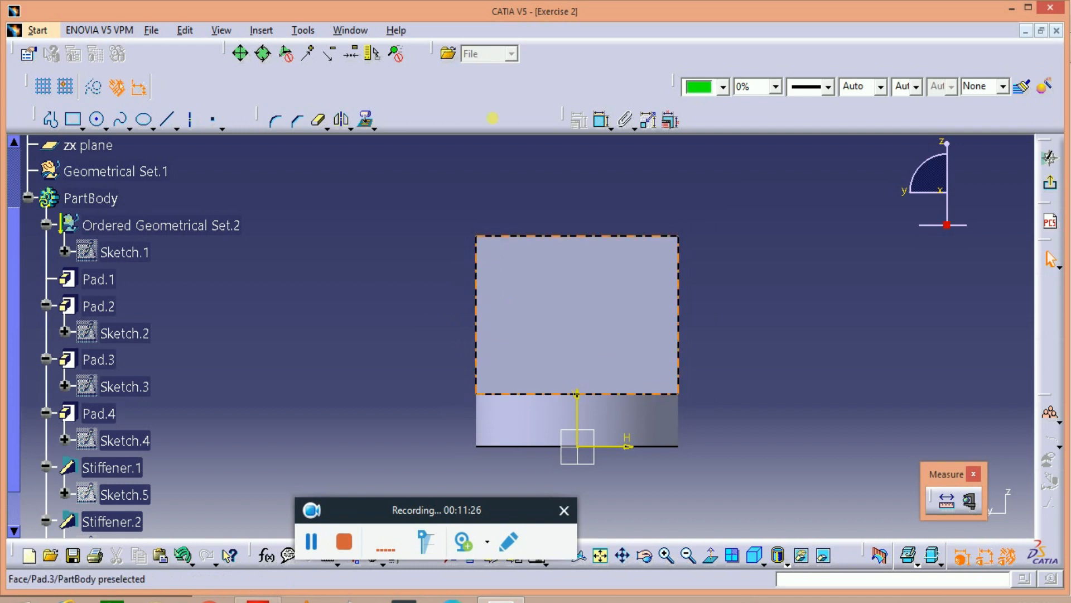
Sketch a vertical construction line along the vertical axis from the plate's upper edge to below the origin.
click(177, 131)
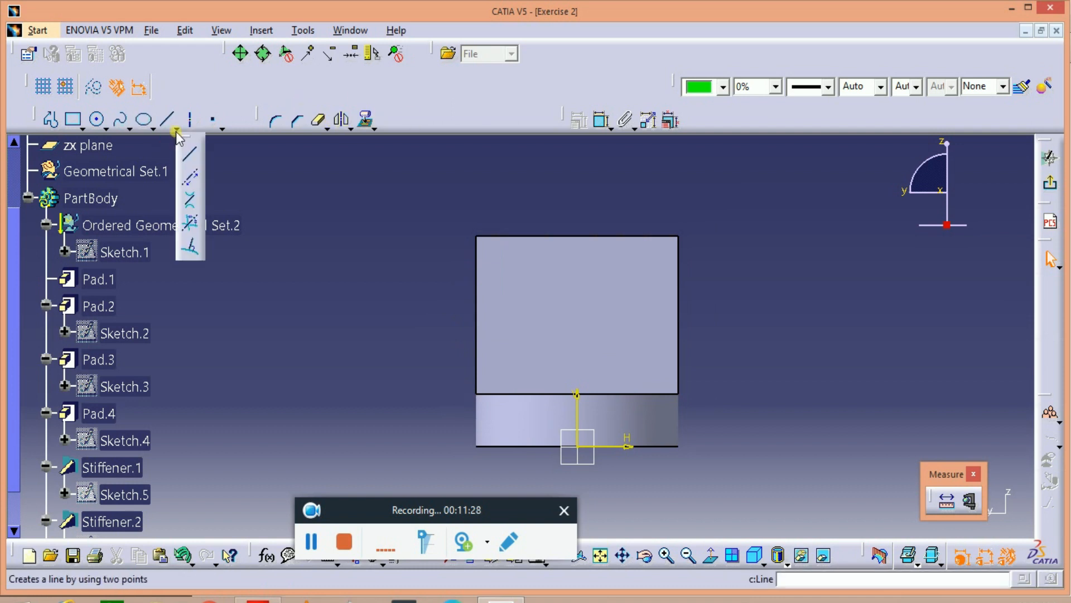
click(91, 89)
click(575, 238)
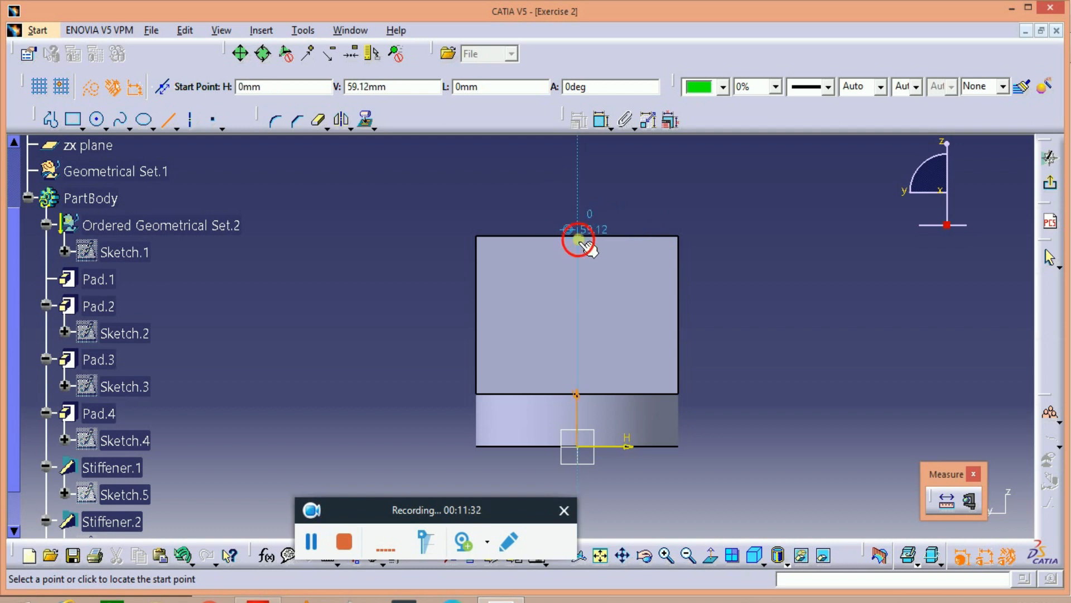
click(577, 489)
click(94, 87)
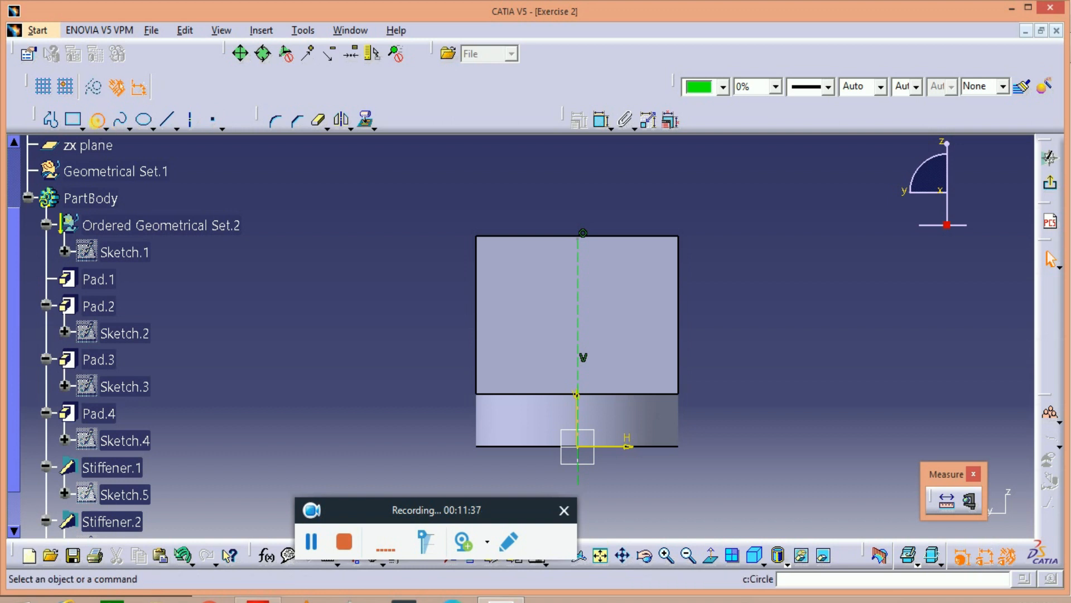
Sketch two circles in the upper half of the plate face, one on each side of the centreline, the right one about 14.5 mm in diameter.
click(521, 287)
click(535, 301)
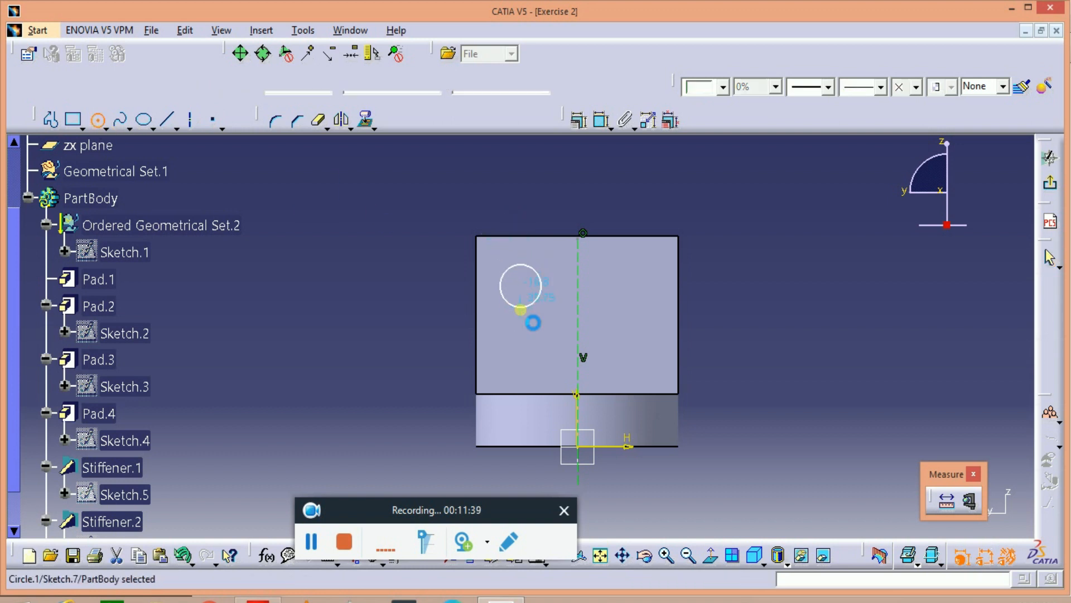
click(97, 118)
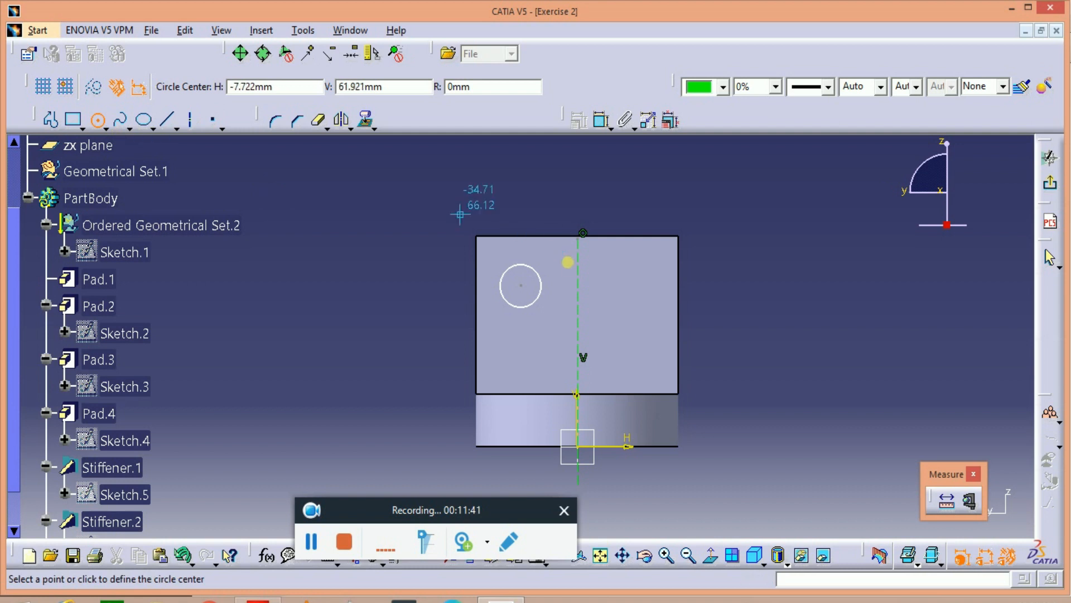
click(632, 285)
click(650, 306)
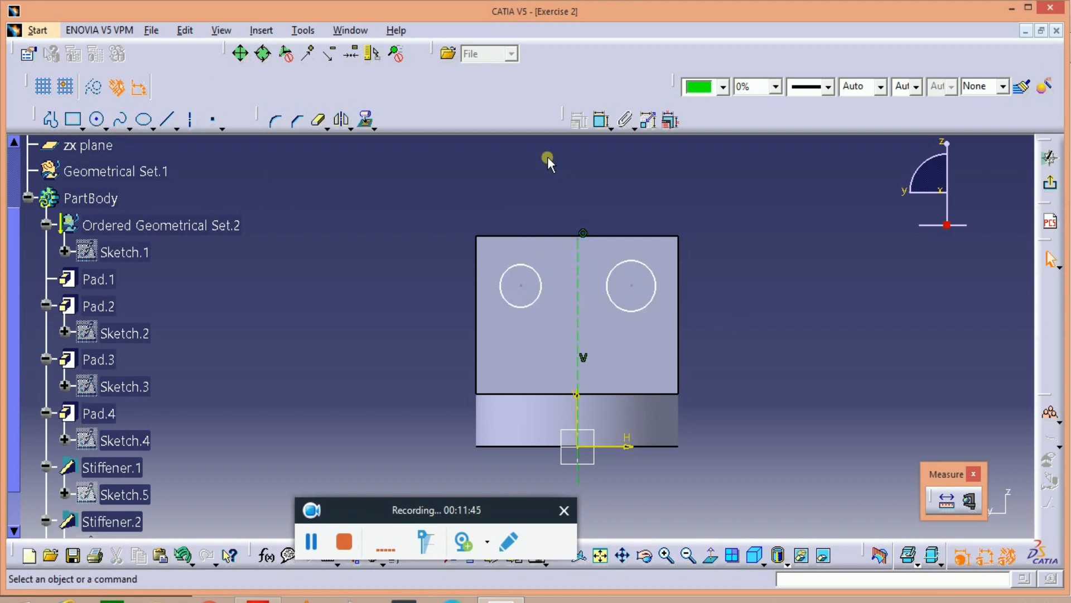
Constrain the diameter of the right circle to 16 mm.
click(601, 121)
click(656, 286)
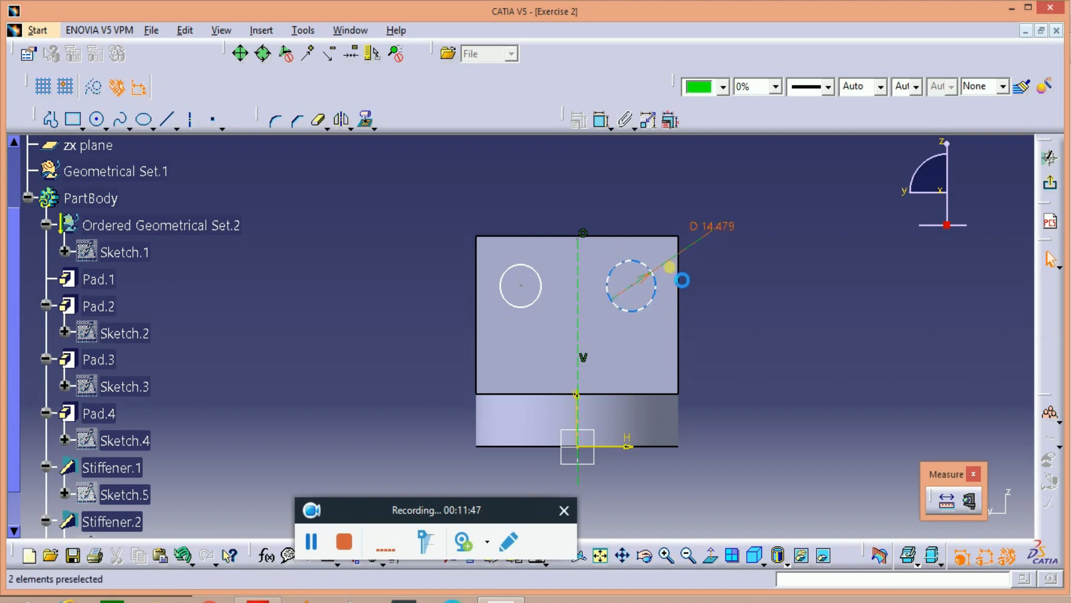
click(712, 251)
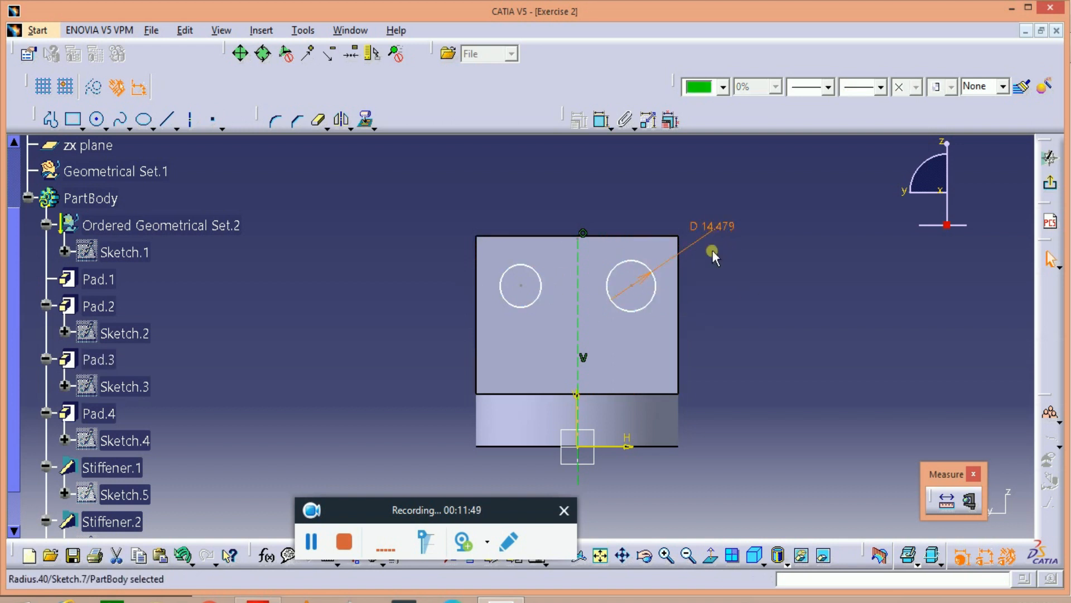
double_click(722, 238)
text(16)
key(Return)
click(775, 299)
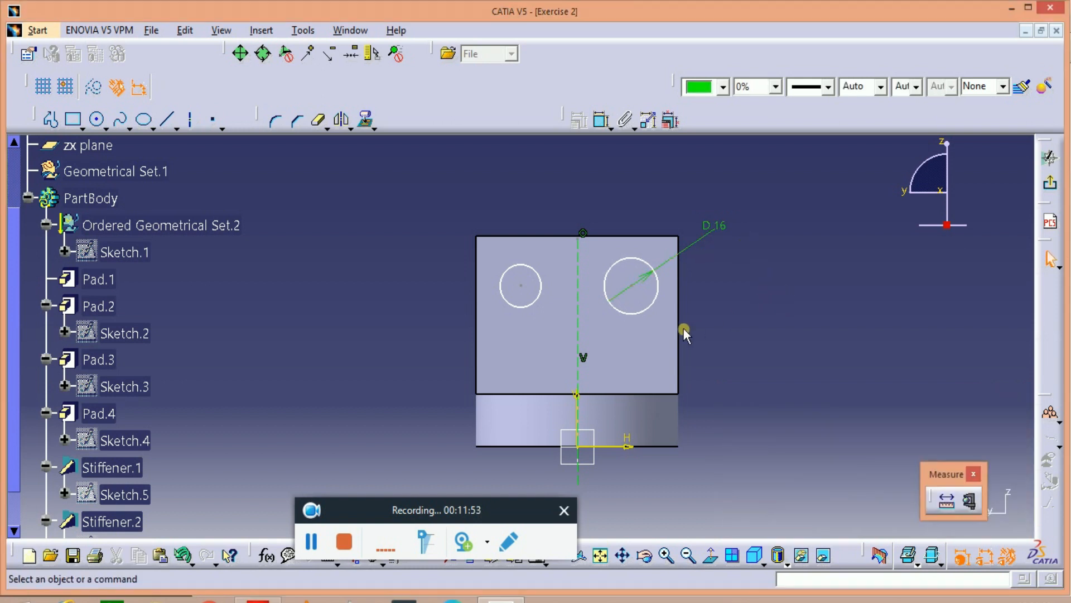
Make the two circles symmetric about the vertical construction line.
click(643, 304)
ctrl+click(537, 306)
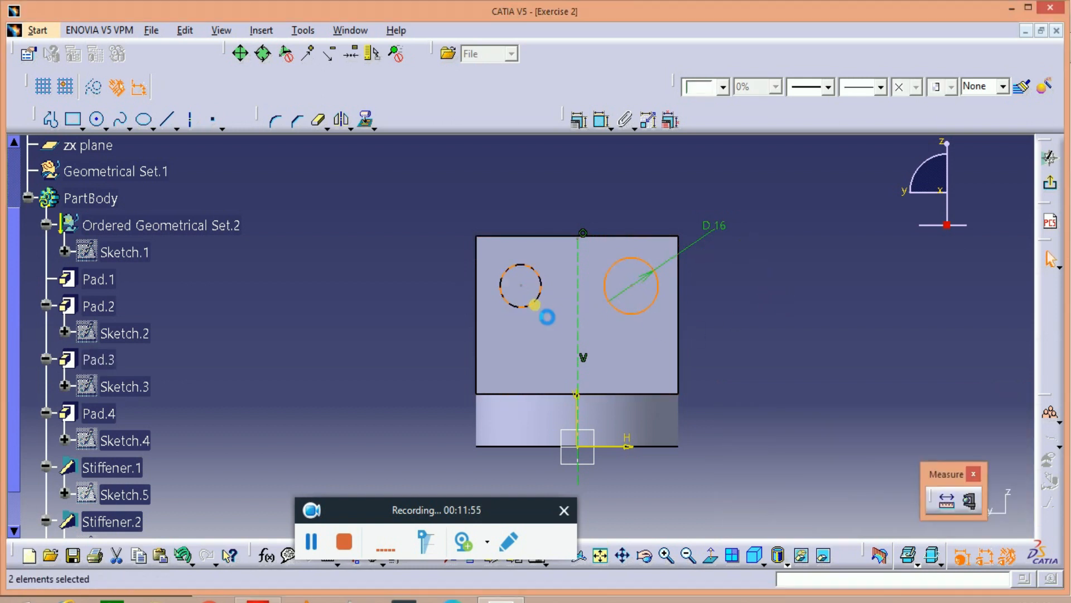
ctrl+click(580, 329)
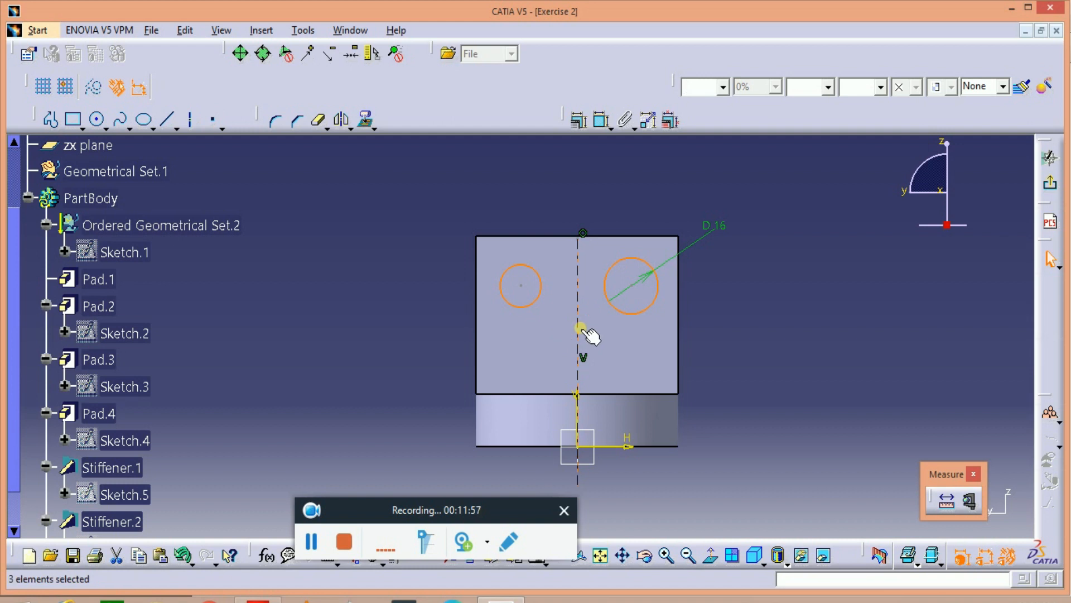
click(580, 117)
click(451, 263)
click(497, 330)
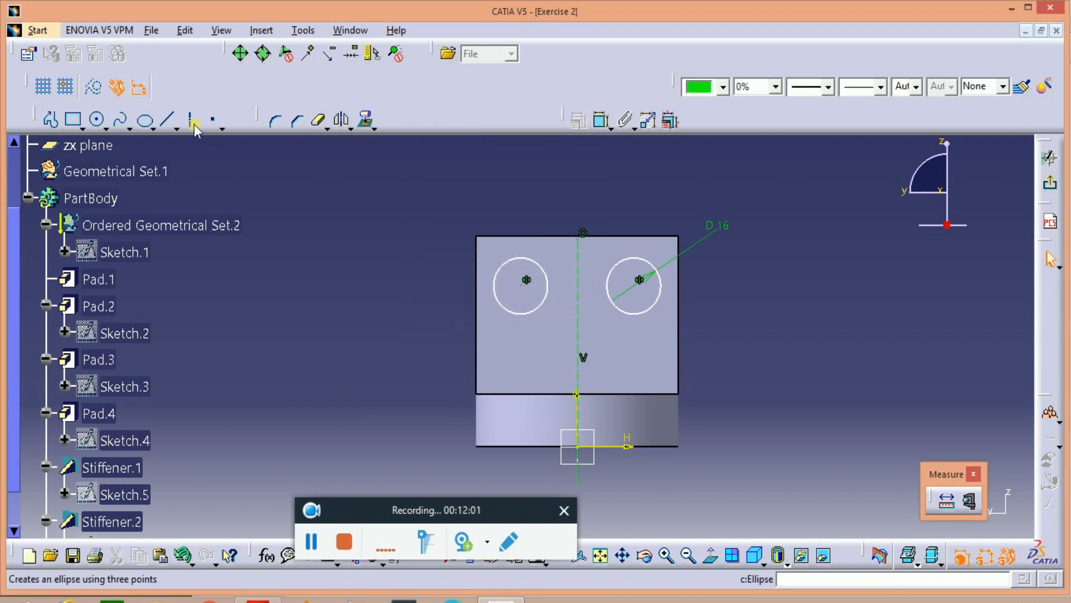
Dimension the horizontal distance between the two circle centres and check the hole spacing in the SOLID EXERCISE 4 drawing.
click(601, 119)
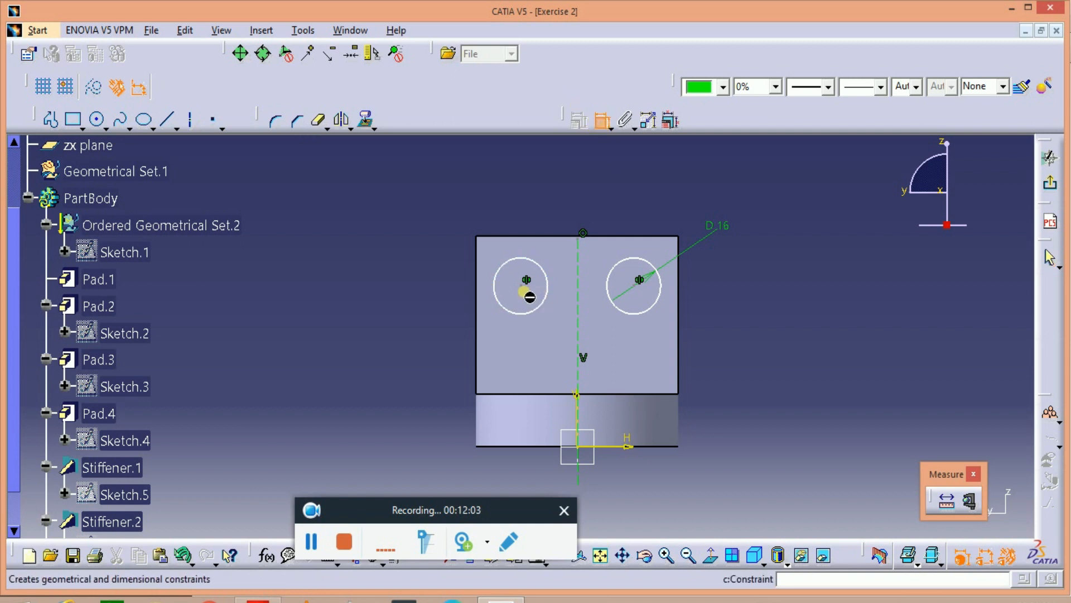
click(526, 279)
click(639, 279)
click(593, 202)
key(alt+Tab)
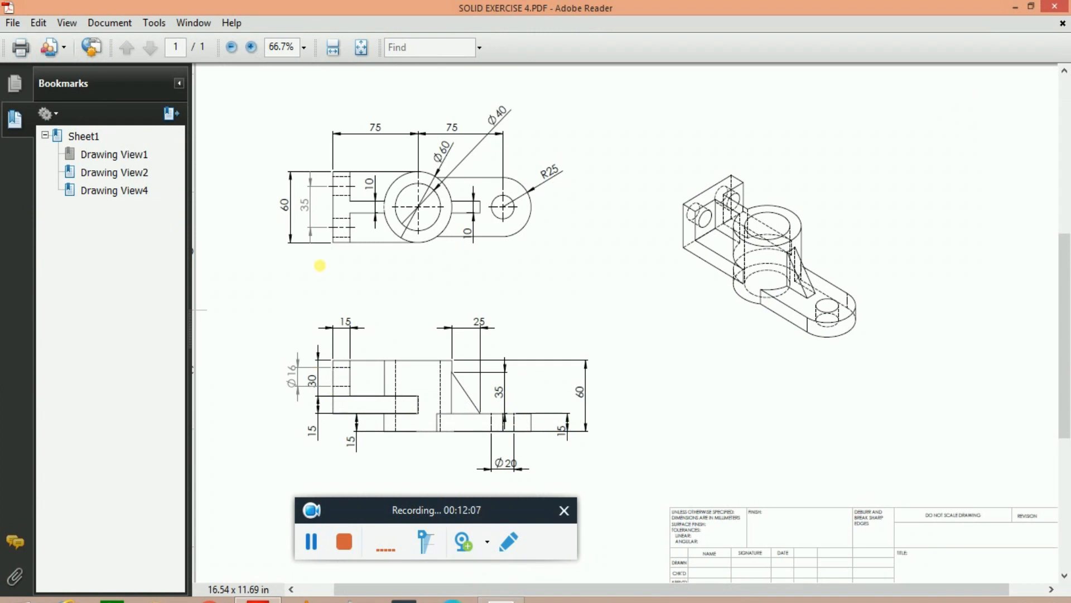
key(alt+Tab)
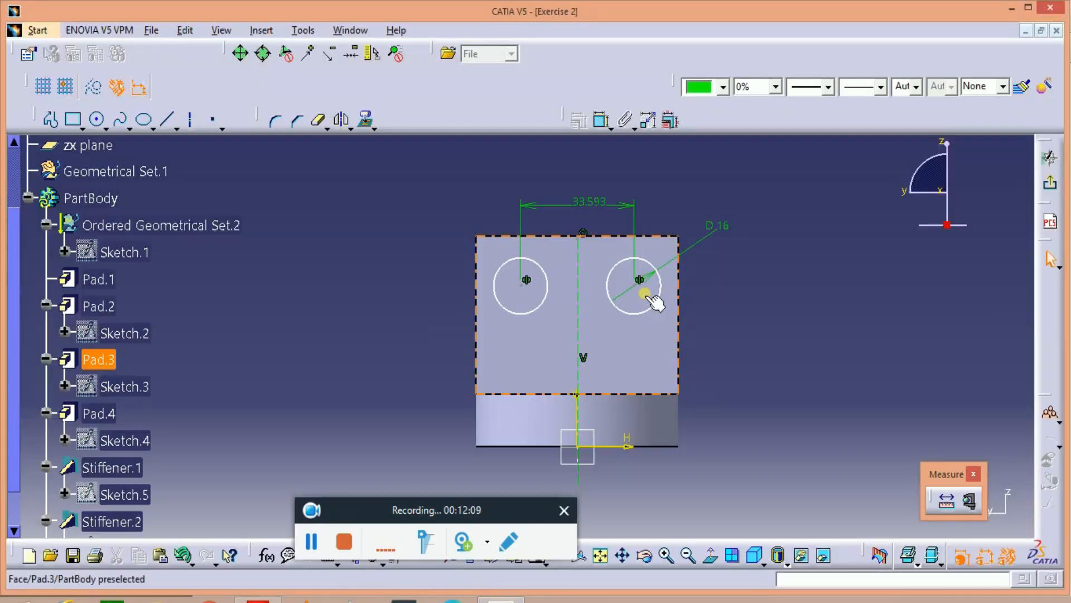
Set the distance between the two circle centres to 35 mm.
double_click(592, 205)
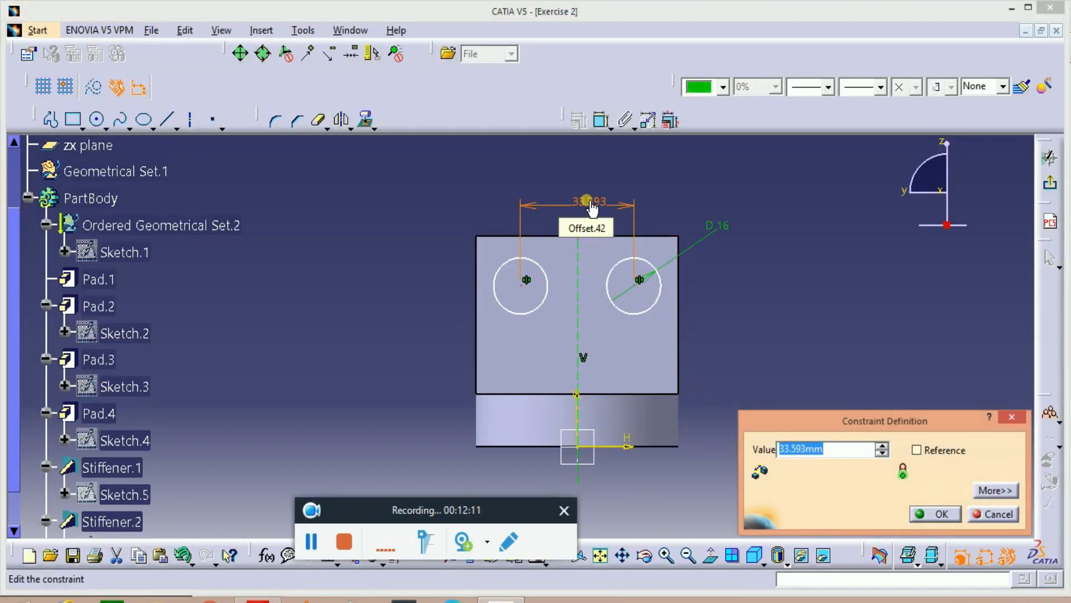
key(Return)
click(586, 201)
double_click(588, 203)
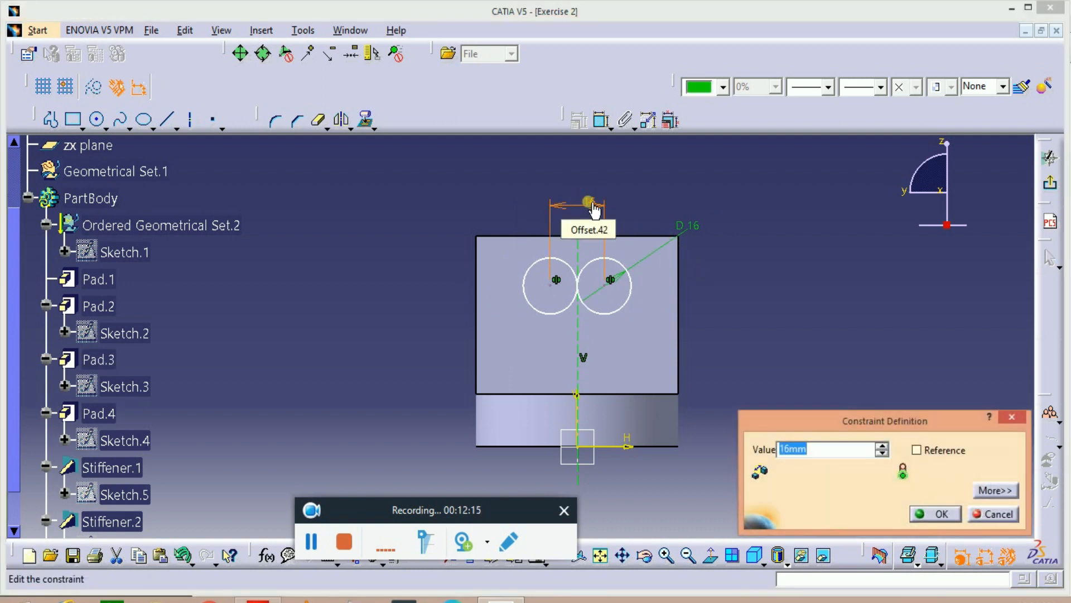
key(Return)
Constrain the right circle's centre to lie 16 mm below the plate's upper edge.
click(601, 119)
click(637, 288)
click(740, 261)
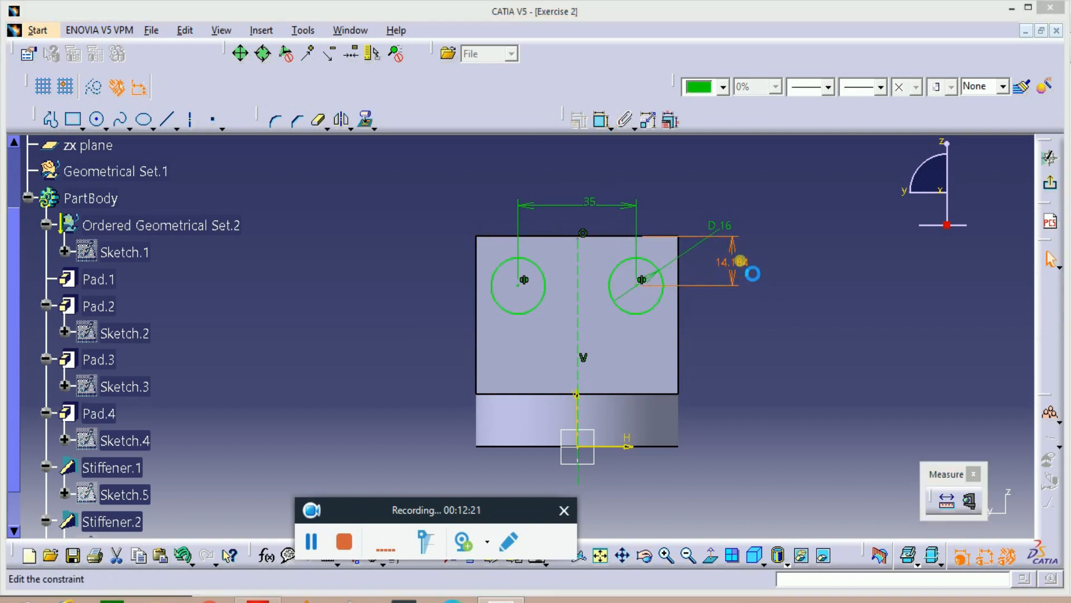
double_click(740, 261)
text(16)
key(Return)
Finish the sketch and cut both circles through the thickness of the upright plate with a Pocket.
middle_drag(832, 351, 564, 402)
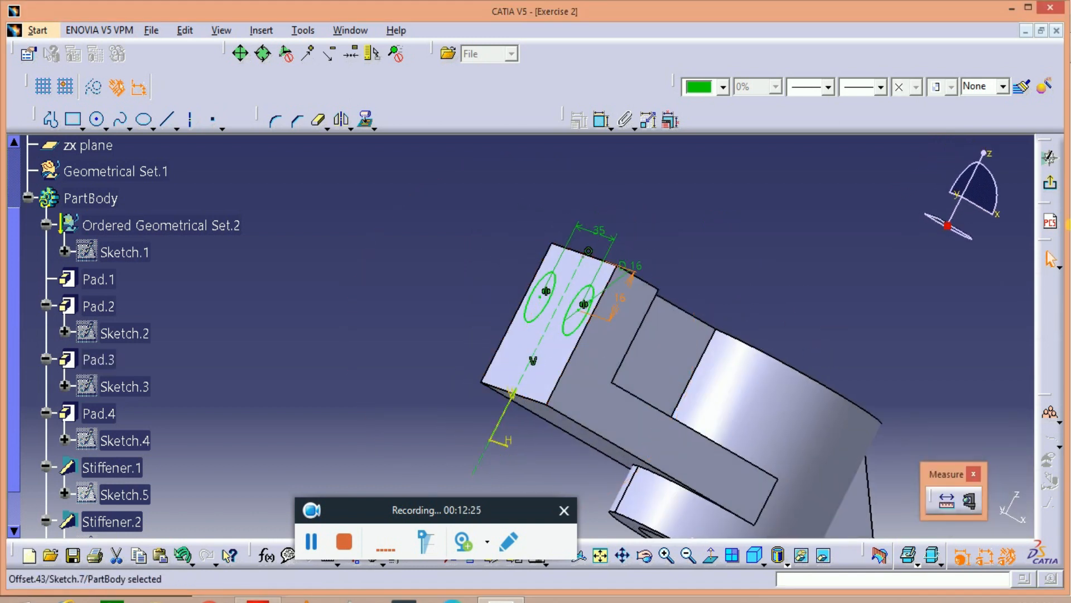
click(1050, 182)
mouse_move(703, 228)
middle_down()
mouse_move(617, 279)
mouse_move(614, 242)
mouse_move(696, 268)
mouse_move(612, 239)
mouse_move(641, 234)
middle_up()
click(170, 87)
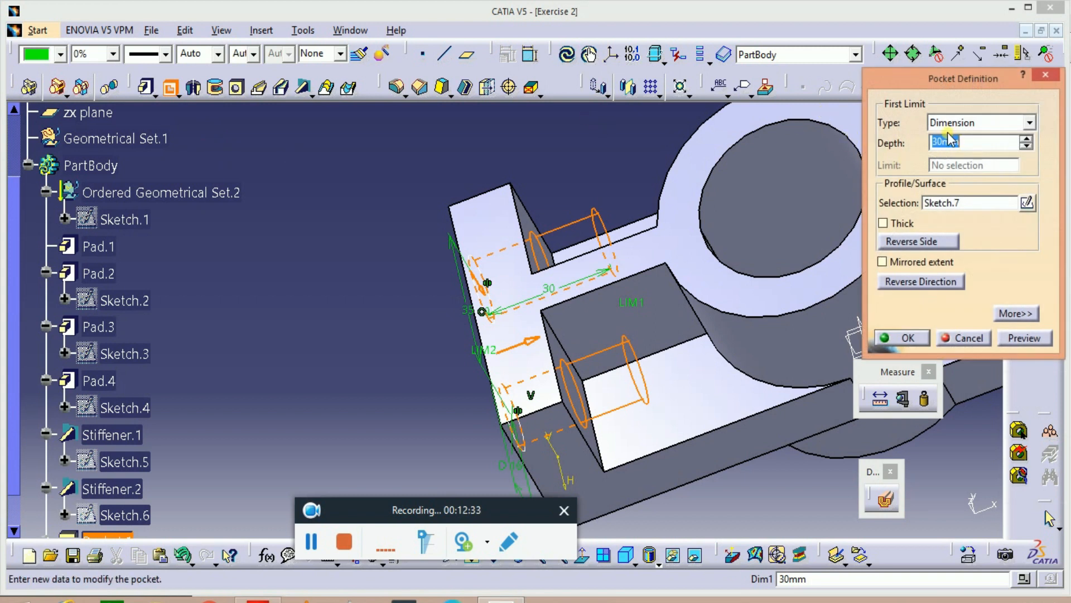
text(2)
key(Return)
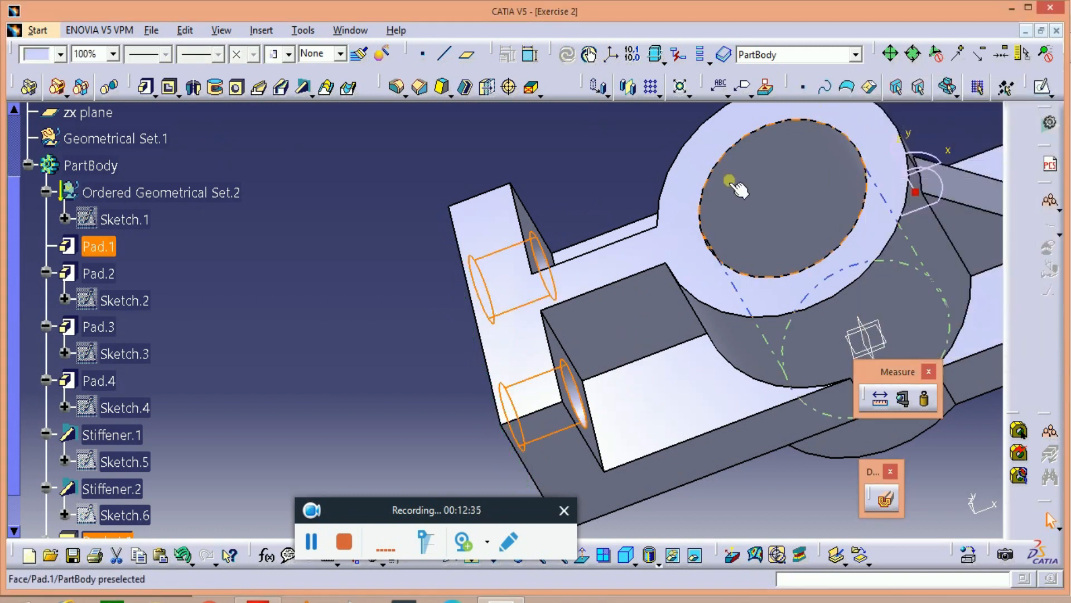
Inspect the finished bracket from several sides and show it in the standard isometric view.
middle_drag(575, 221, 551, 304)
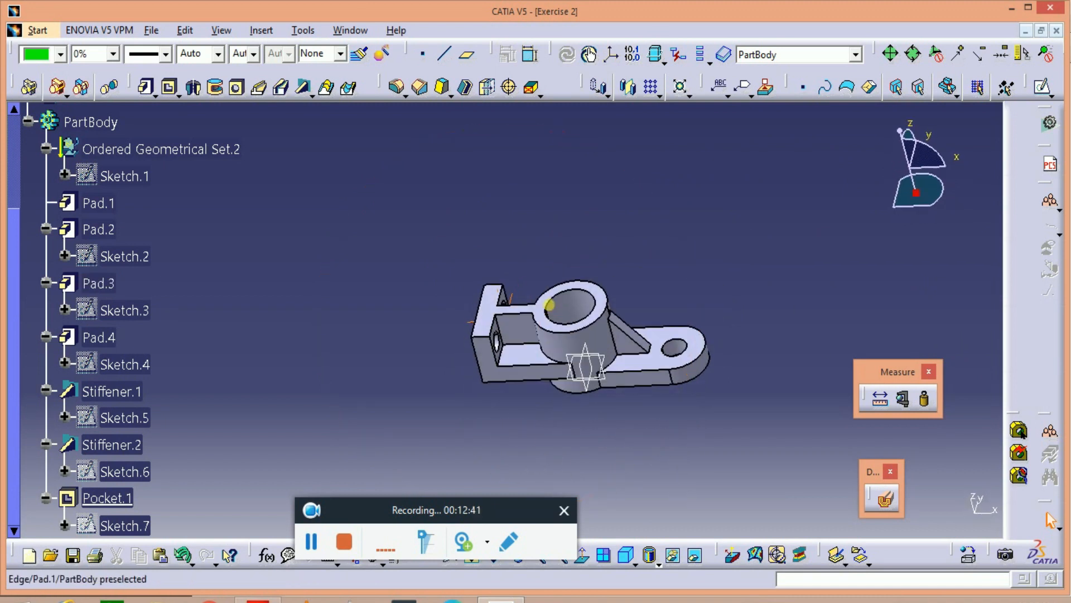
middle_drag(772, 400, 625, 536)
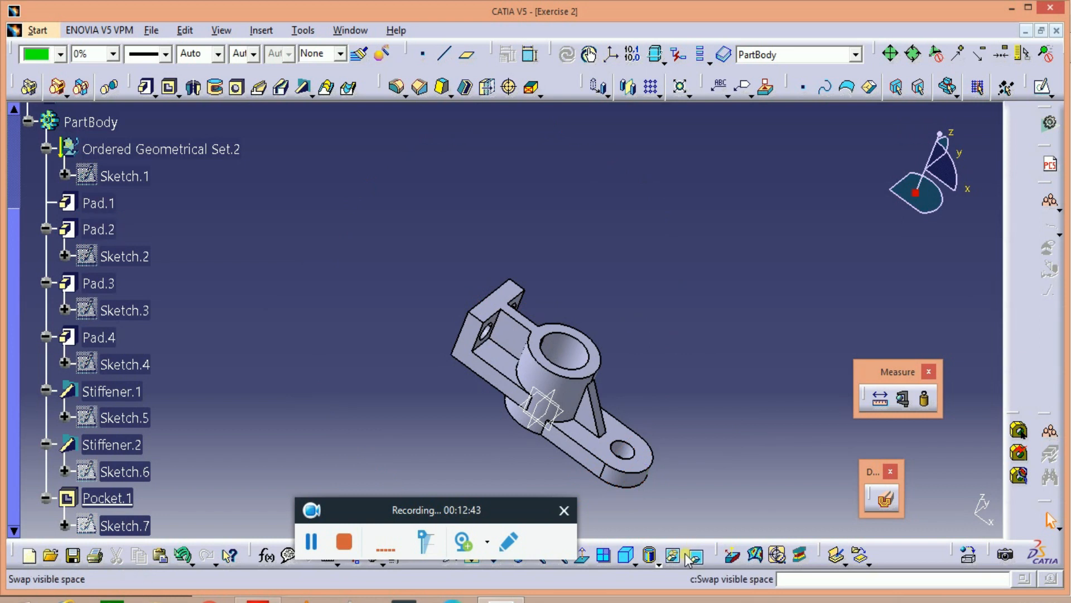
click(640, 566)
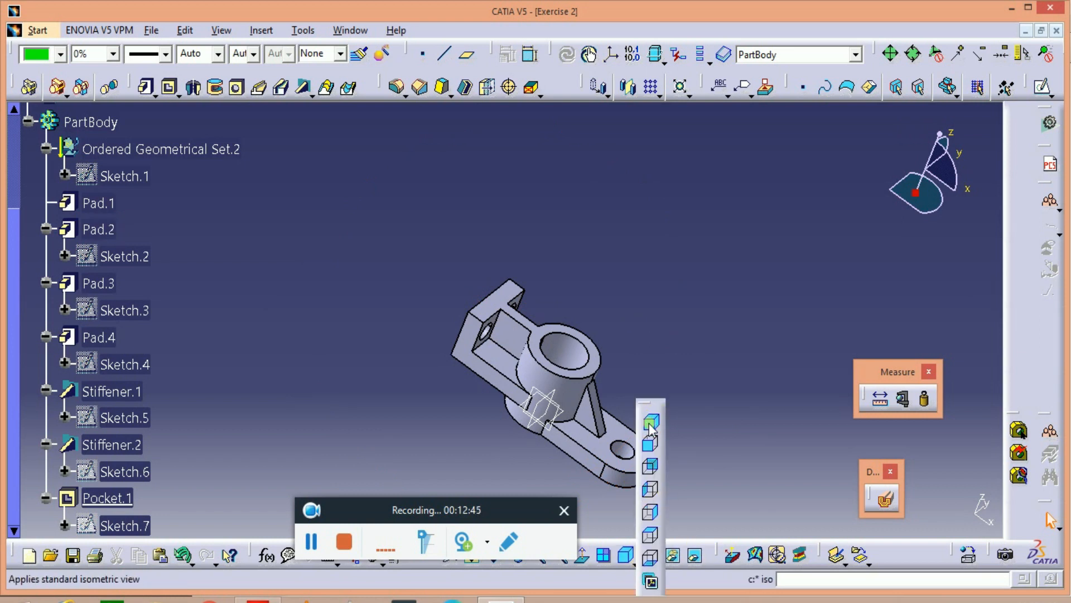
click(650, 424)
middle_drag(700, 441, 717, 398)
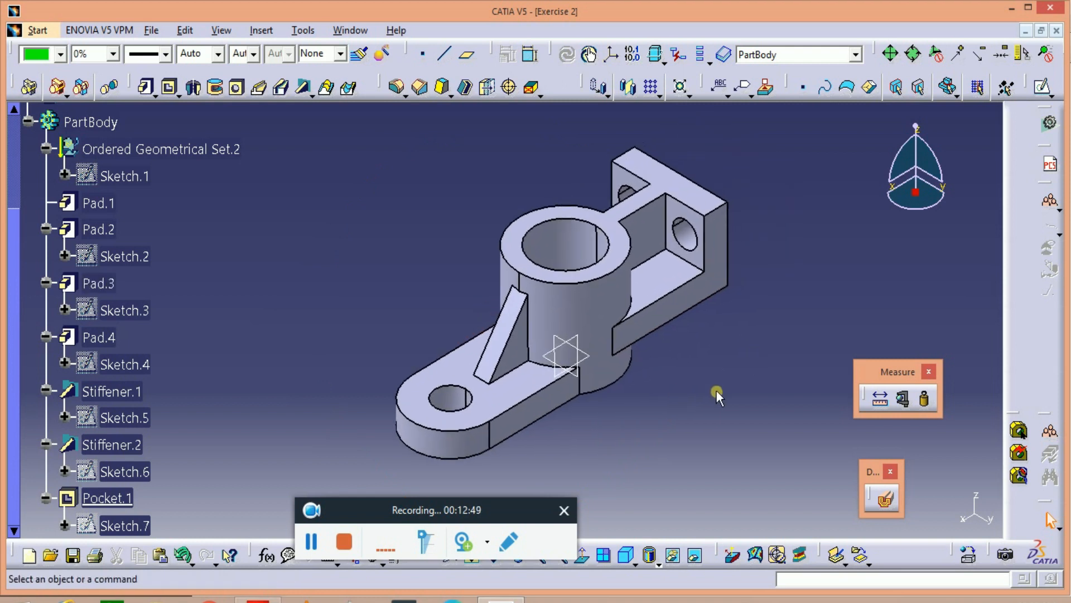
click(310, 541)
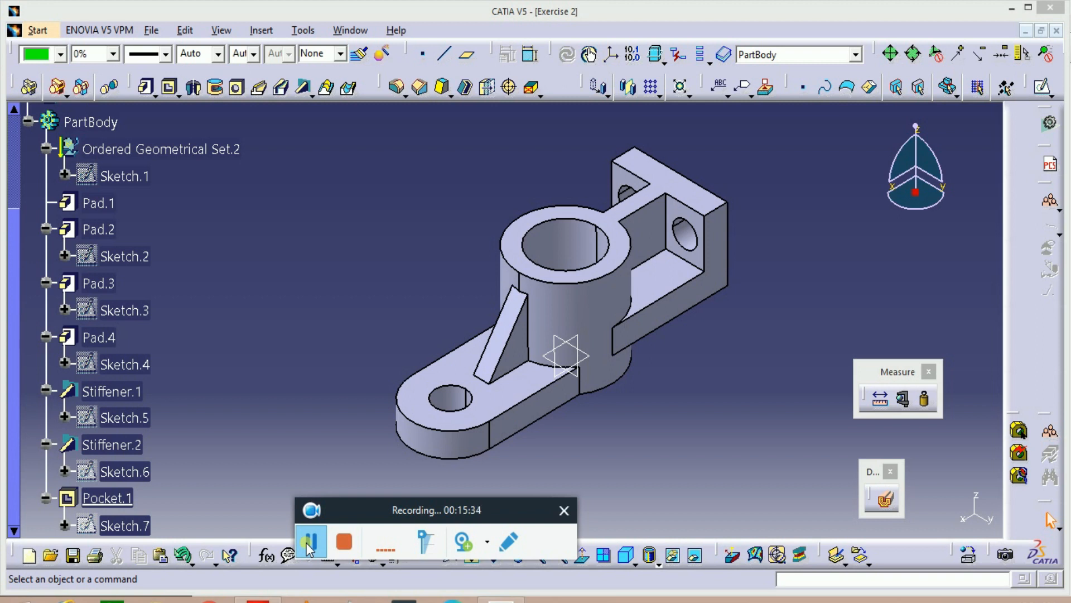
click(342, 550)
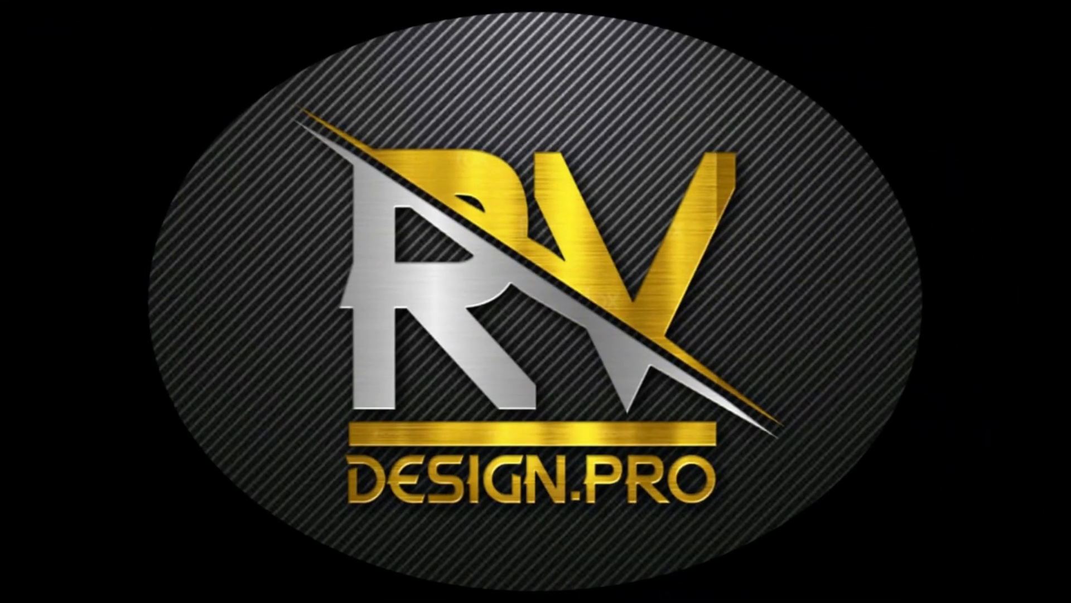